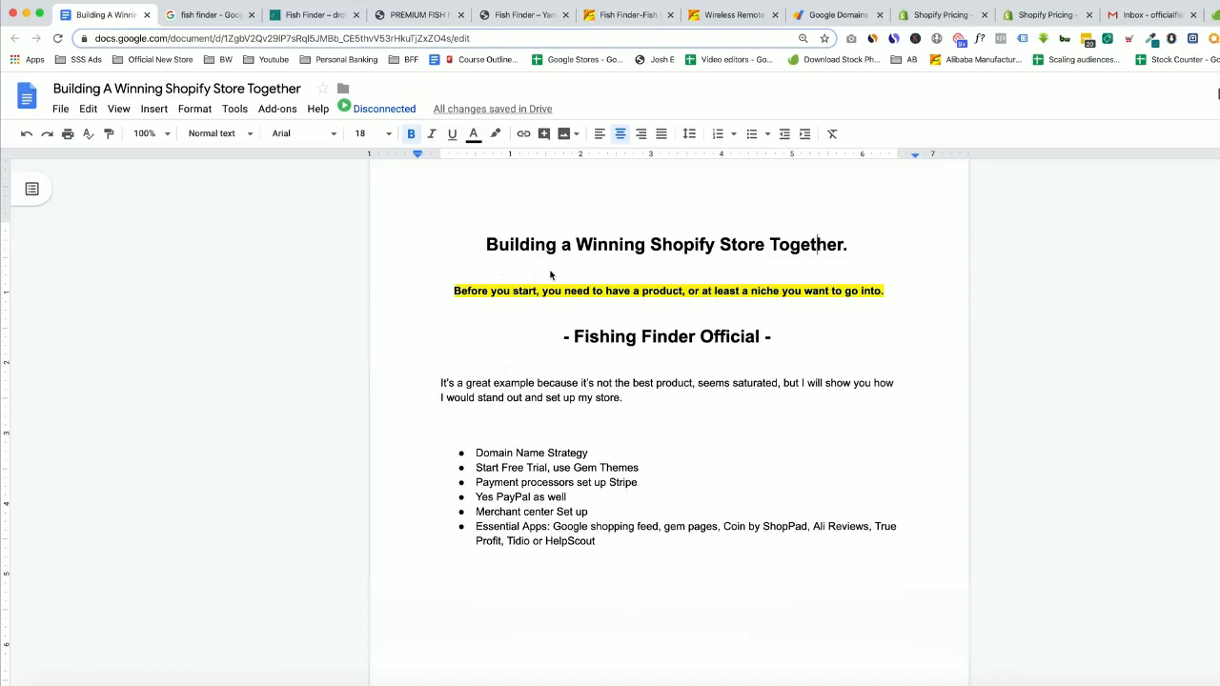
Step: Review the planning document's product-or-niche requirement and its Fishing Finder Official example heading
left_click(576, 339)
left_click_drag(575, 339, 724, 348)
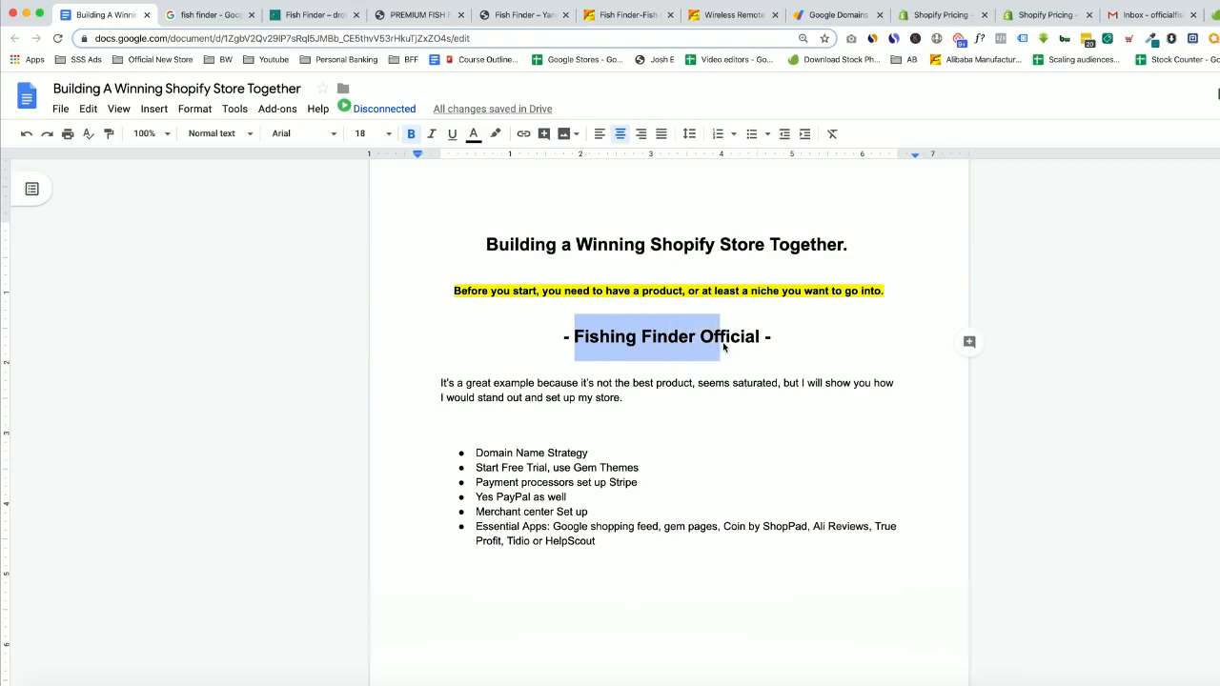
left_click(743, 339)
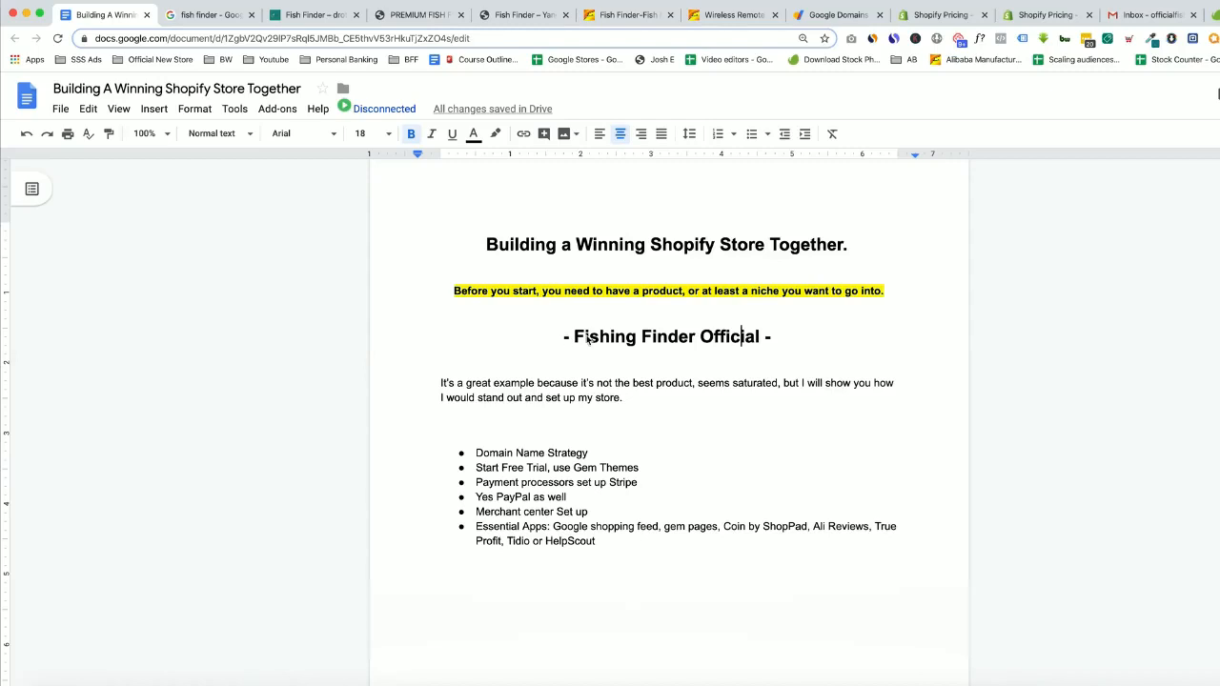
left_click_drag(575, 339, 762, 346)
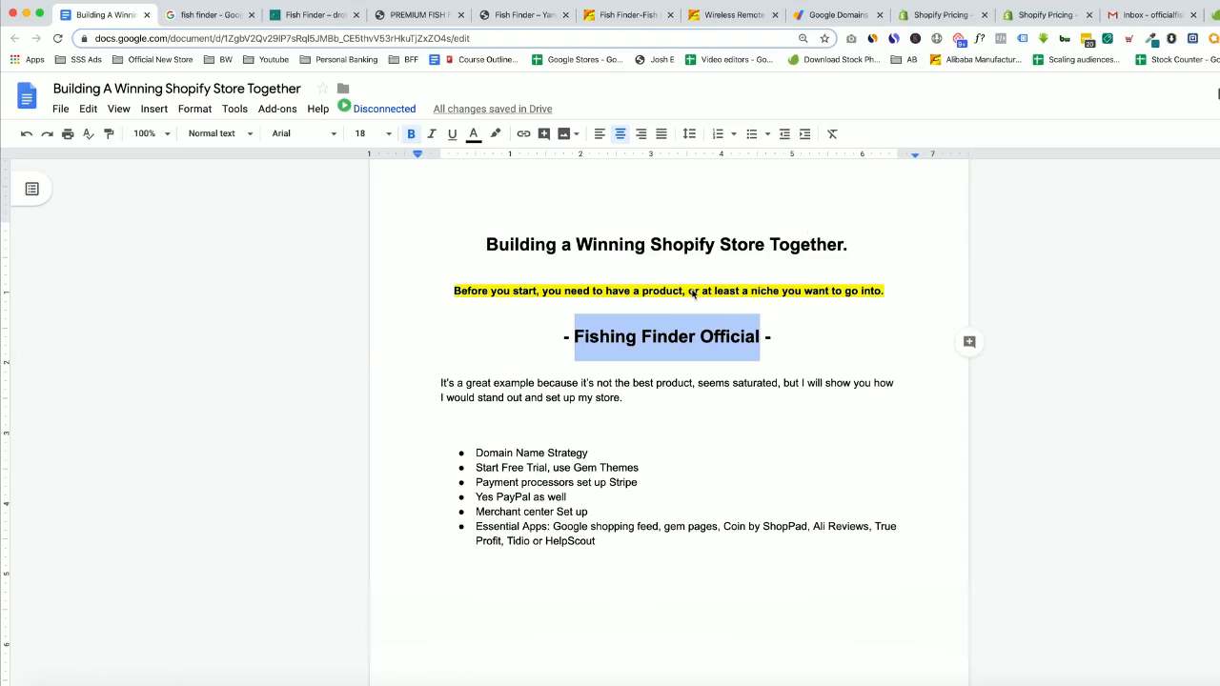
left_click(652, 338)
left_click_drag(573, 338, 762, 353)
left_click(607, 397)
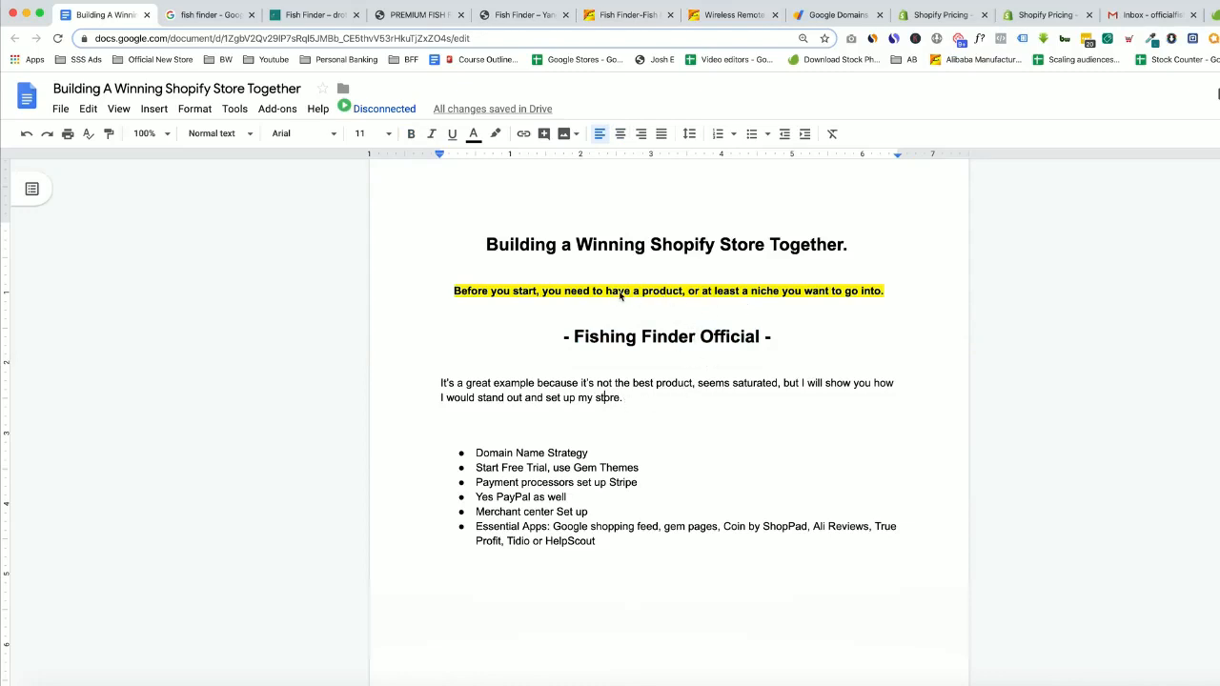
left_click_drag(642, 295, 803, 296)
left_click(852, 296)
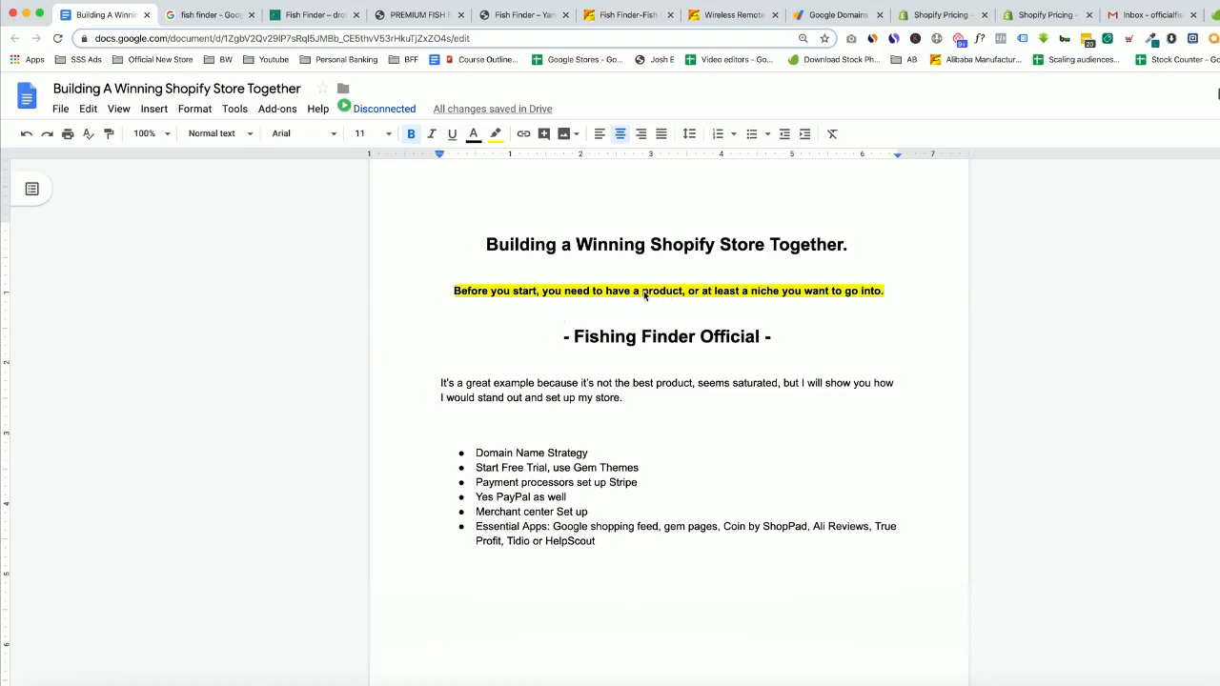
scroll(572, 347, "down", 1)
scroll(595, 349, "up", 2)
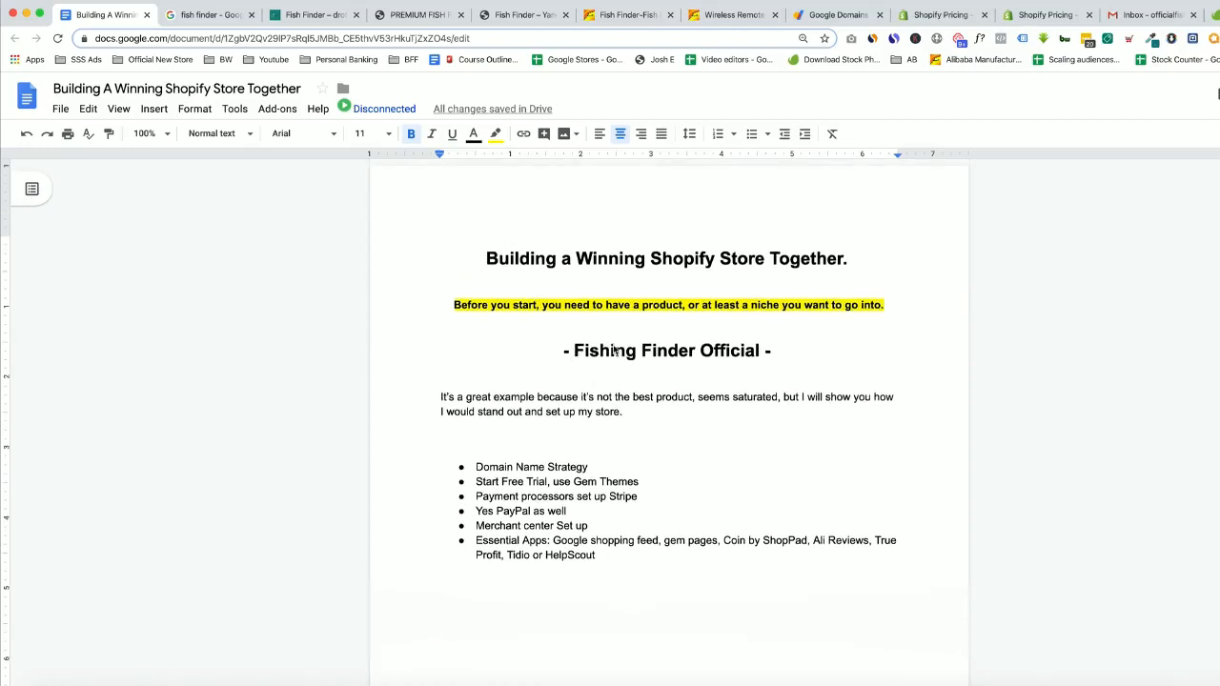
left_click_drag(574, 351, 696, 351)
left_click(731, 351)
Step: Examine the monthly search volume and the sponsored product listings in the Google results for "fish finder"
left_click(207, 16)
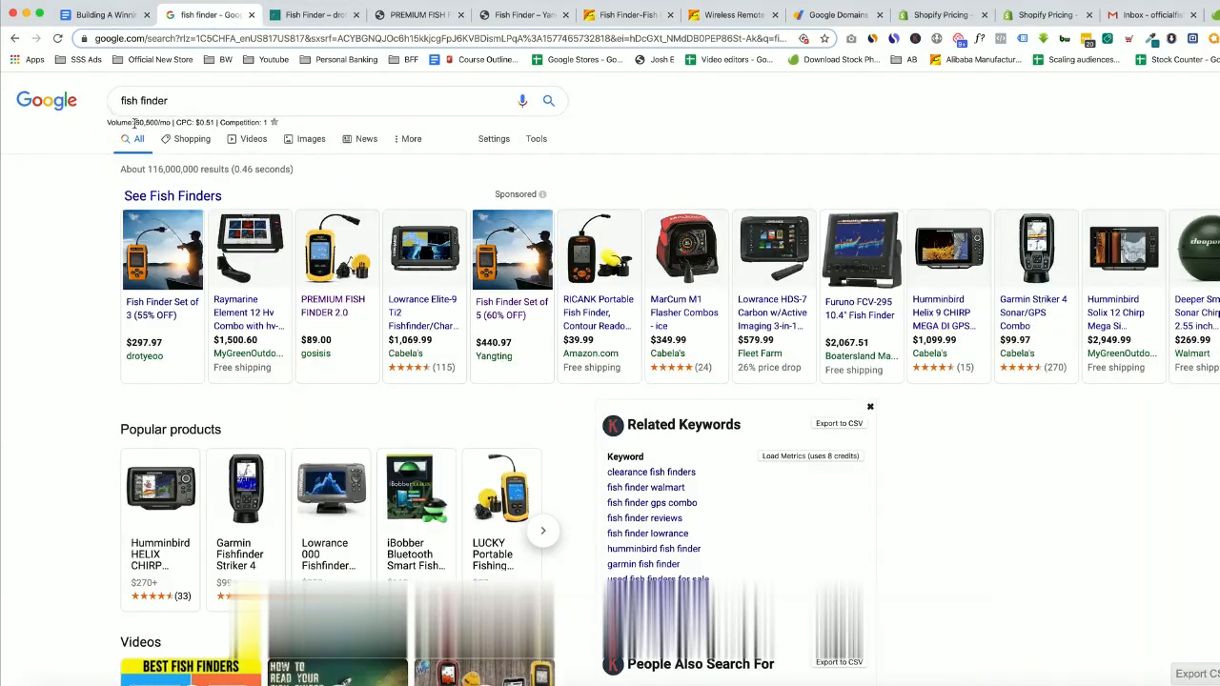
left_click_drag(136, 124, 162, 123)
left_click(51, 227)
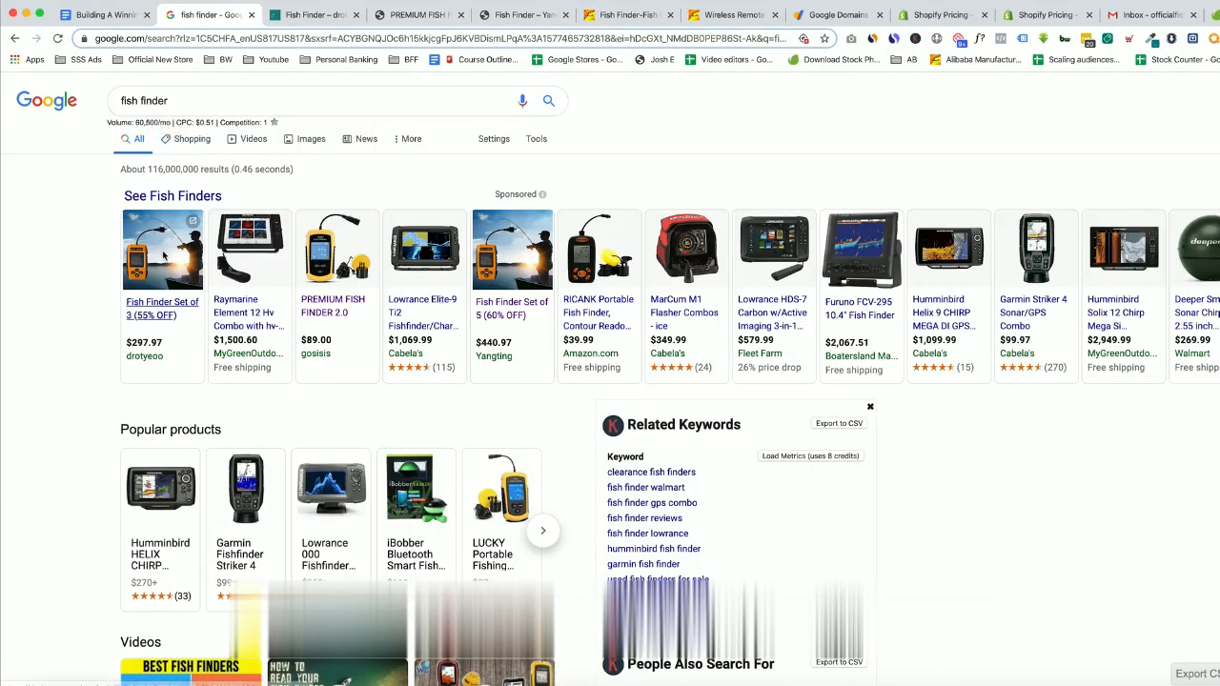
mouse_move(258, 253)
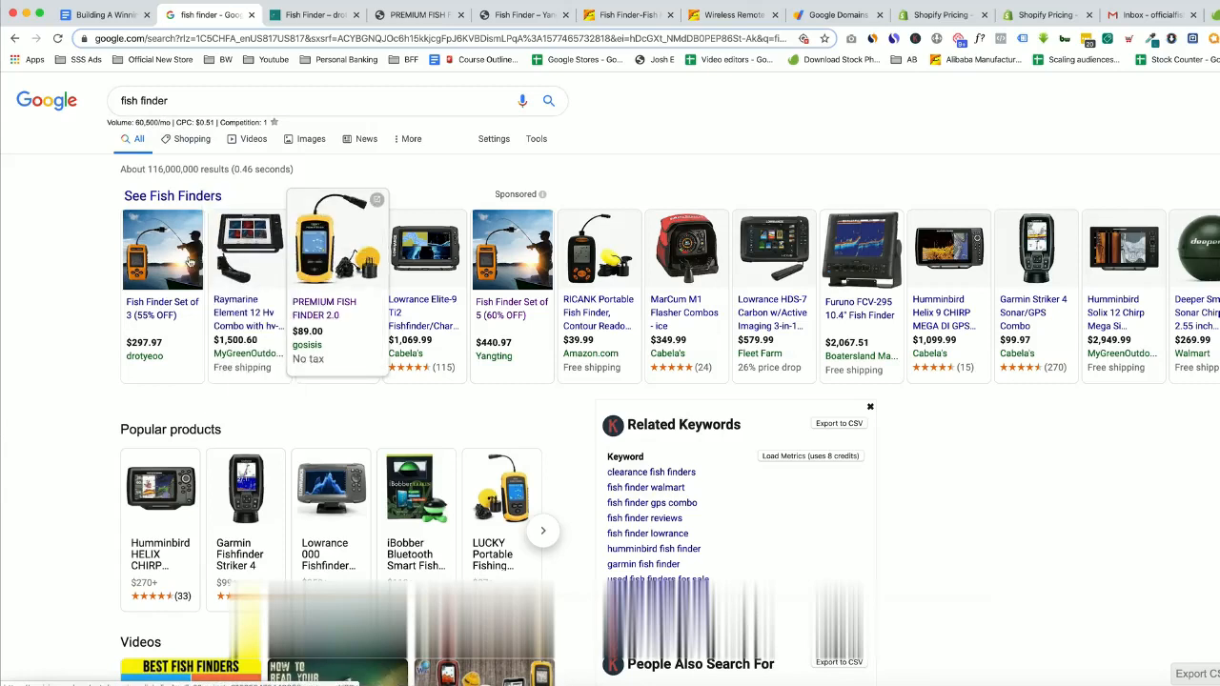
mouse_move(164, 259)
mouse_move(316, 253)
mouse_move(499, 253)
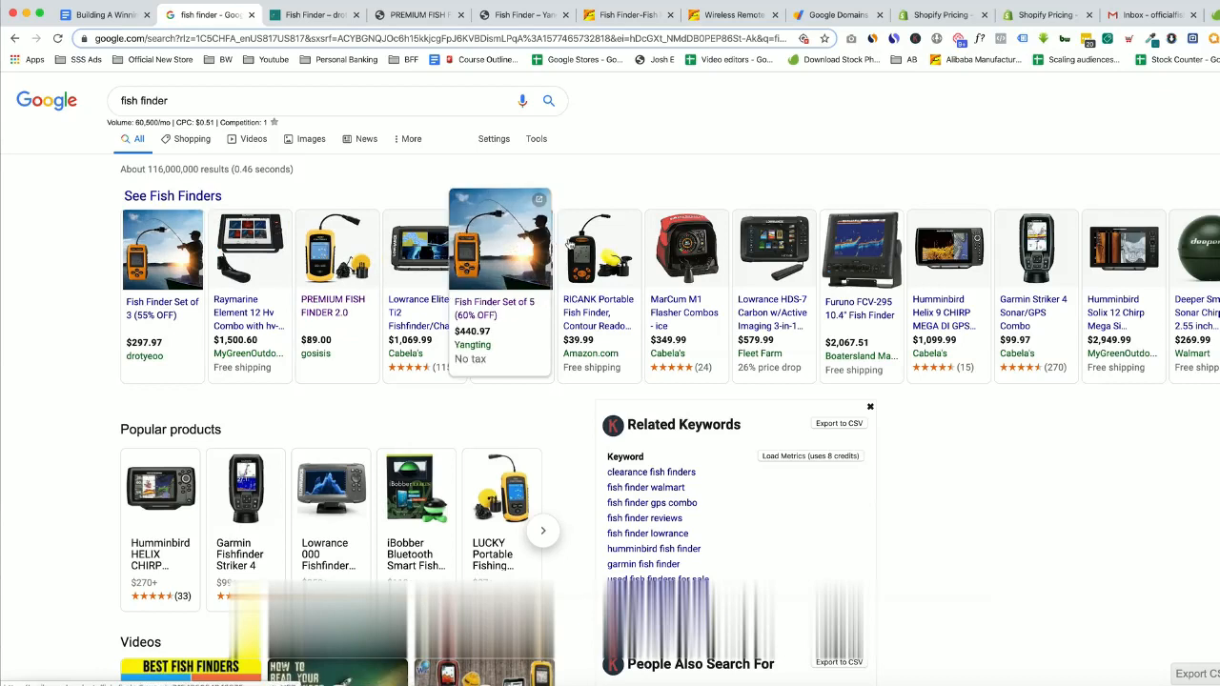
mouse_move(847, 245)
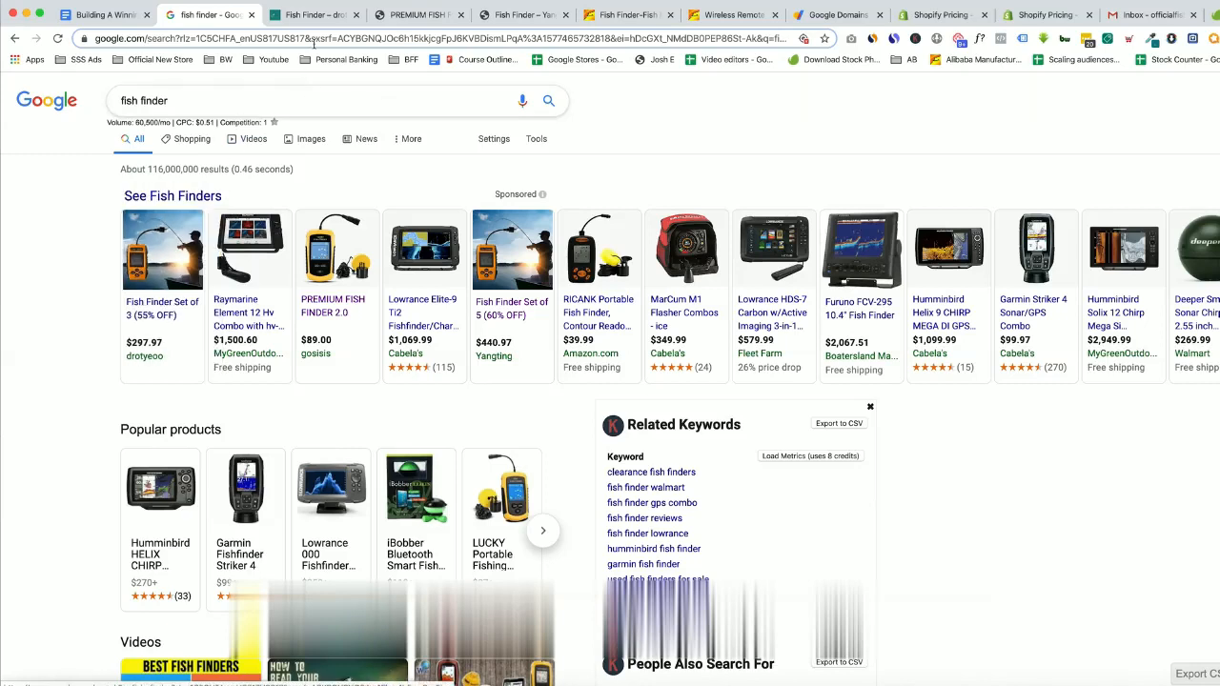
Step: Examine the drotyeoo store's Fish Finder product page, including its images, description, features and specifications
left_click(307, 15)
scroll(657, 458, "up", 10)
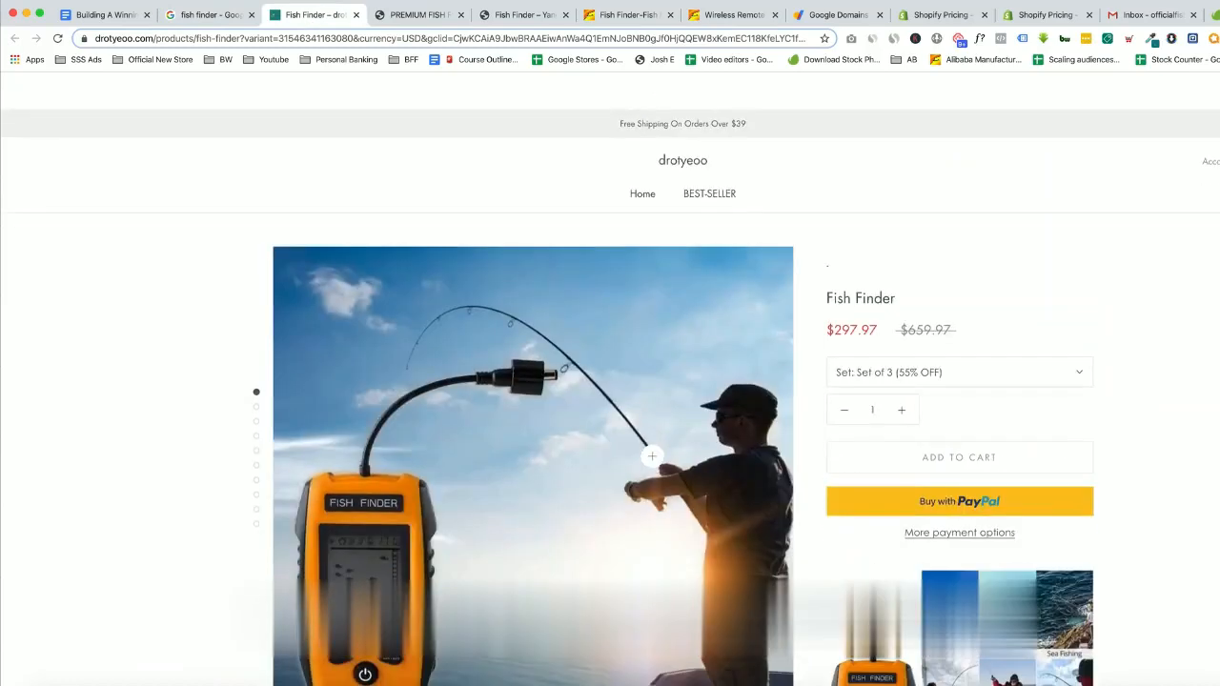
scroll(711, 401, "down", 6)
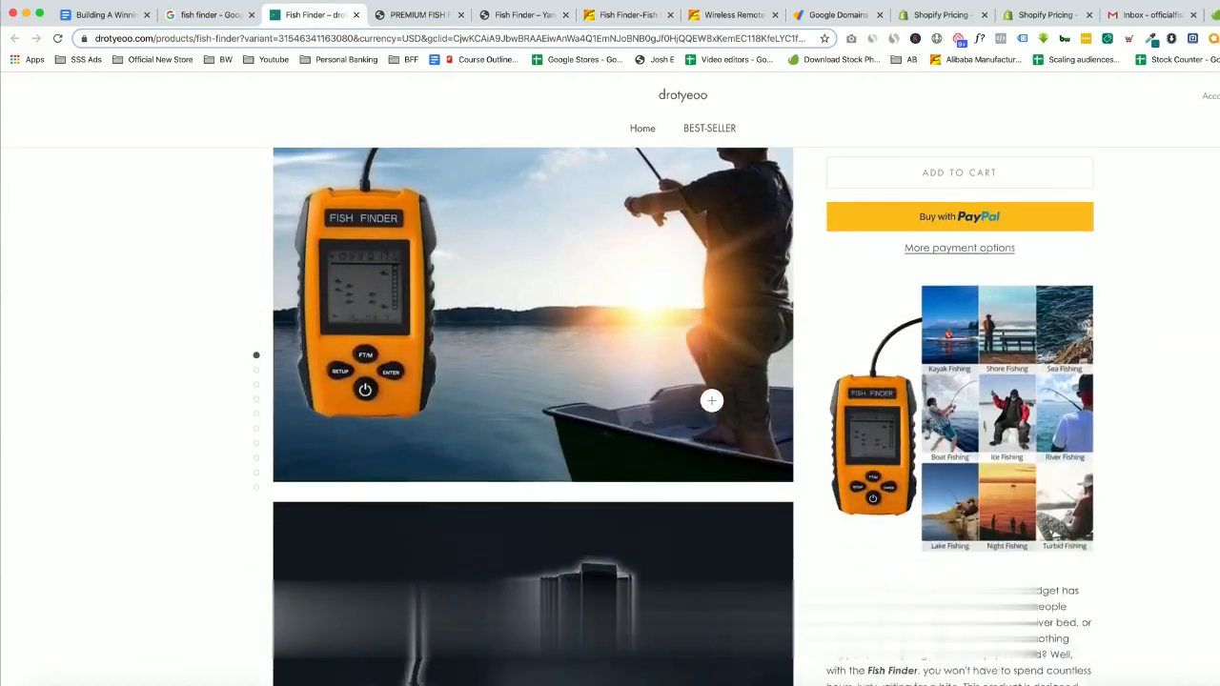
scroll(575, 399, "down", 10)
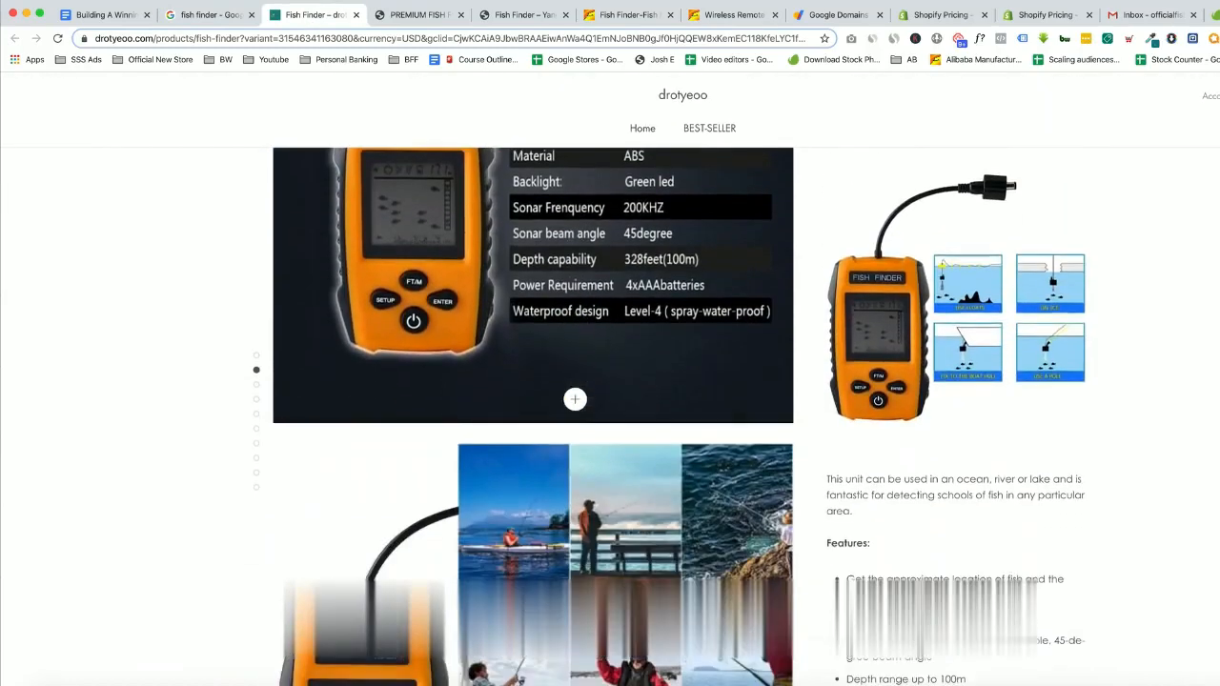
scroll(575, 399, "down", 8)
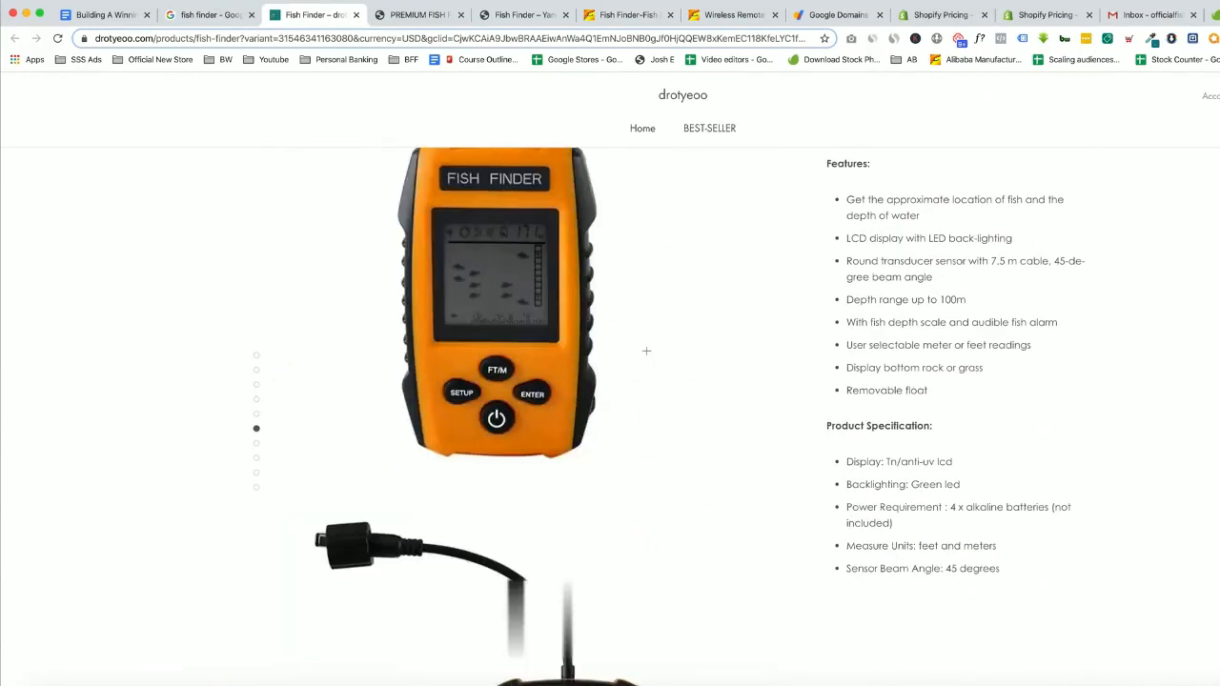
scroll(627, 363, "up", 10)
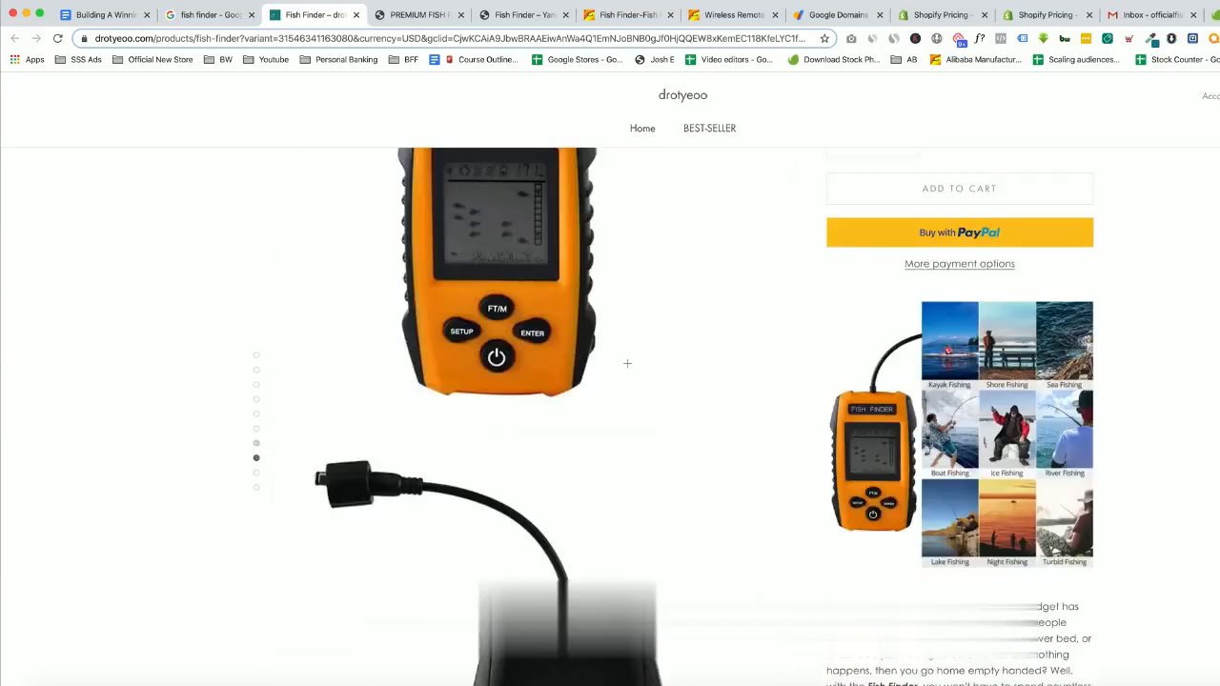
scroll(624, 366, "down", 6)
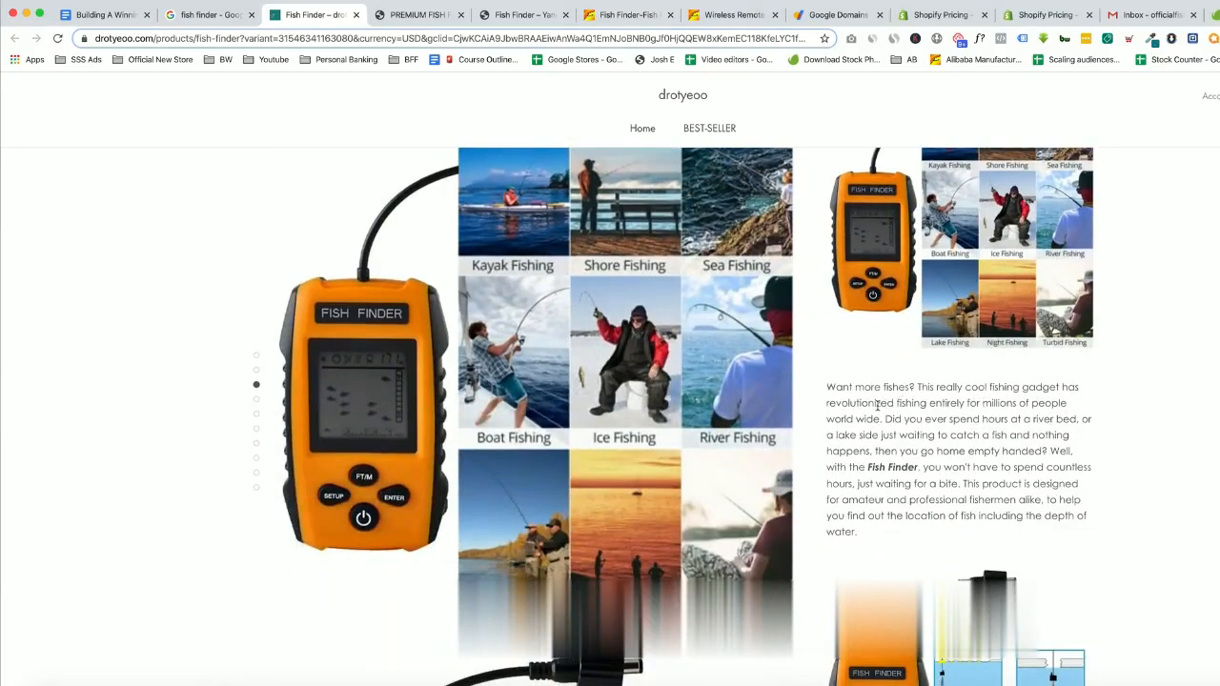
left_click_drag(827, 387, 918, 390)
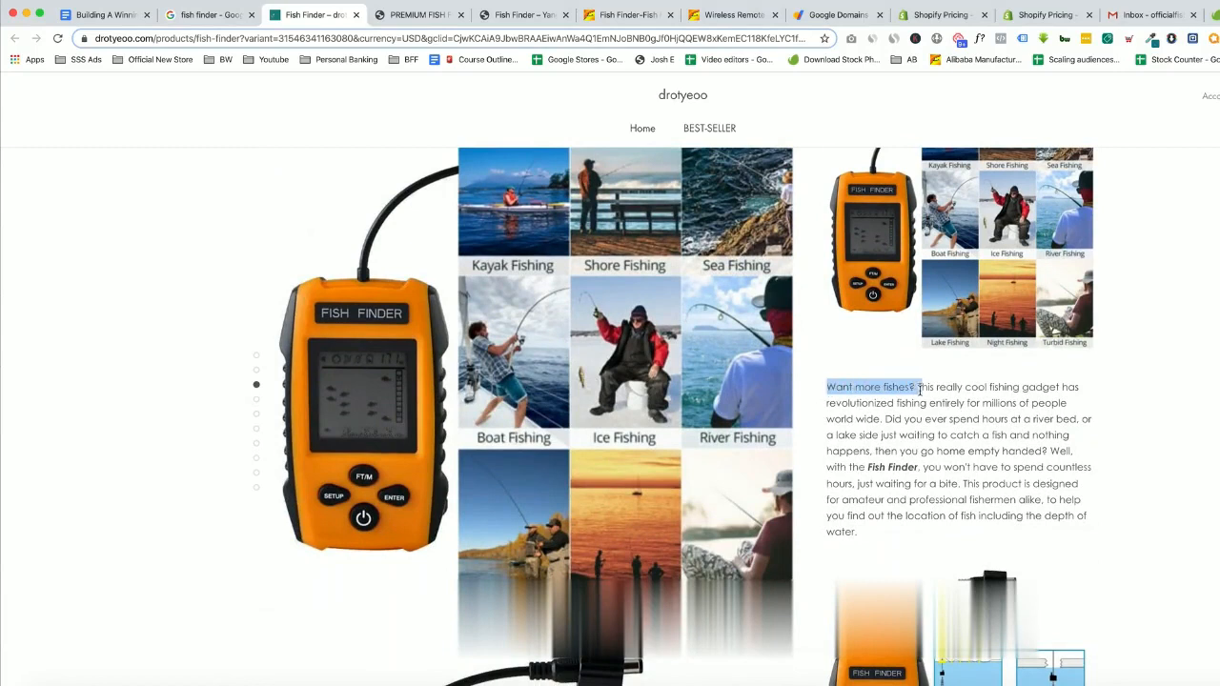
left_click(937, 390)
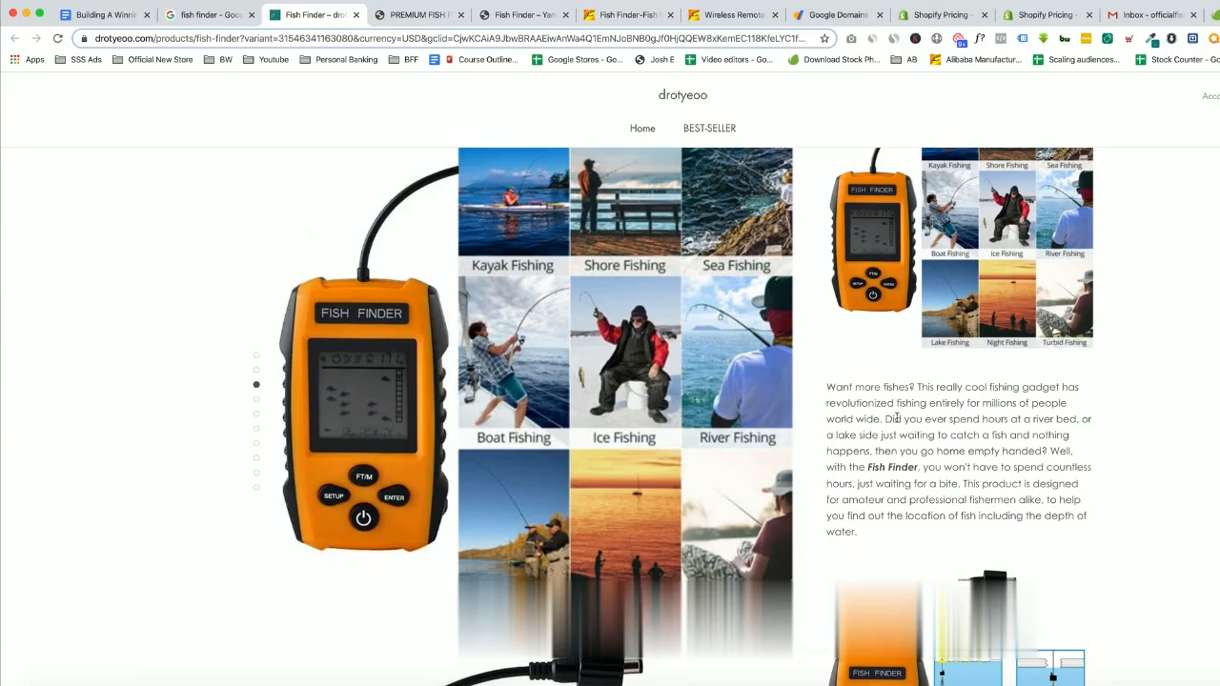
scroll(951, 461, "up", 10)
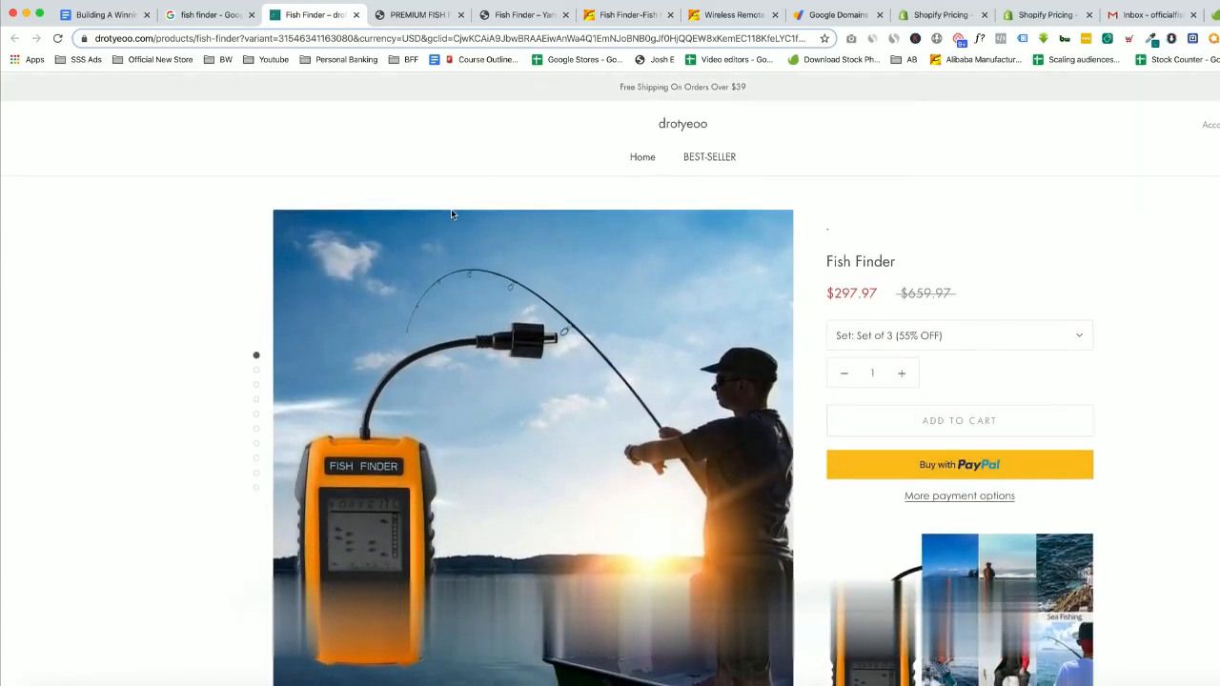
Step: Examine the Gosisis store's Premium Fish Finder 2.0 page, from its description and guarantee down to the related products
left_click(413, 23)
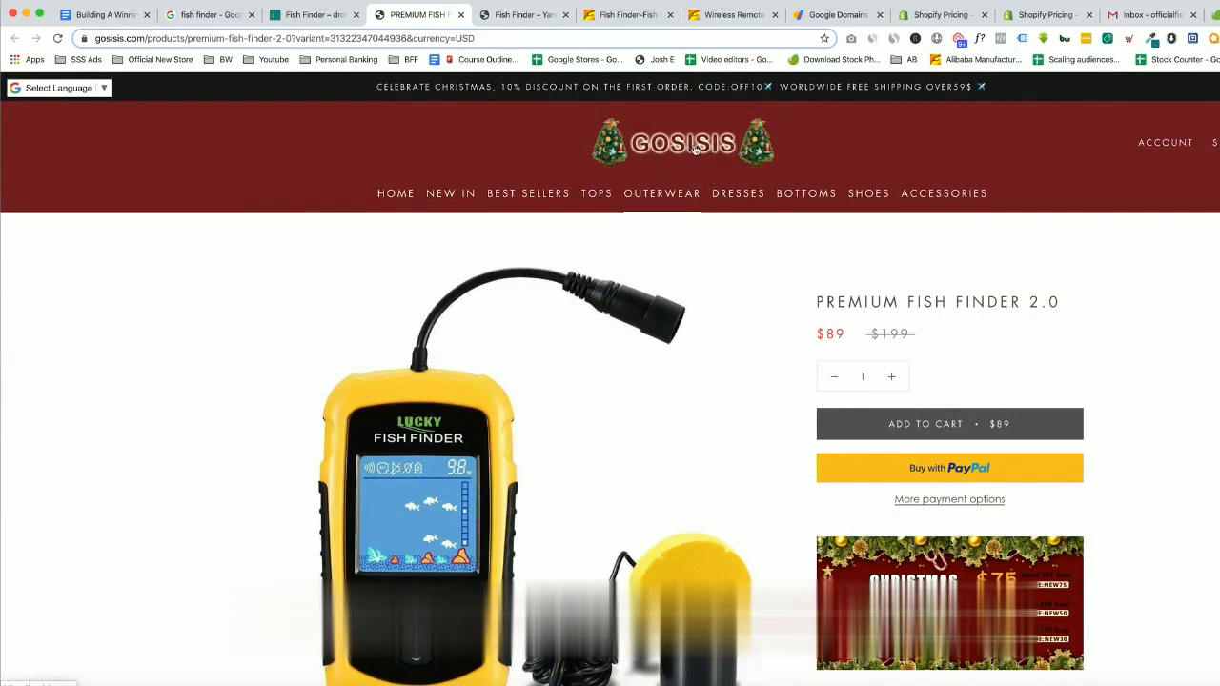
scroll(733, 231, "down", 5)
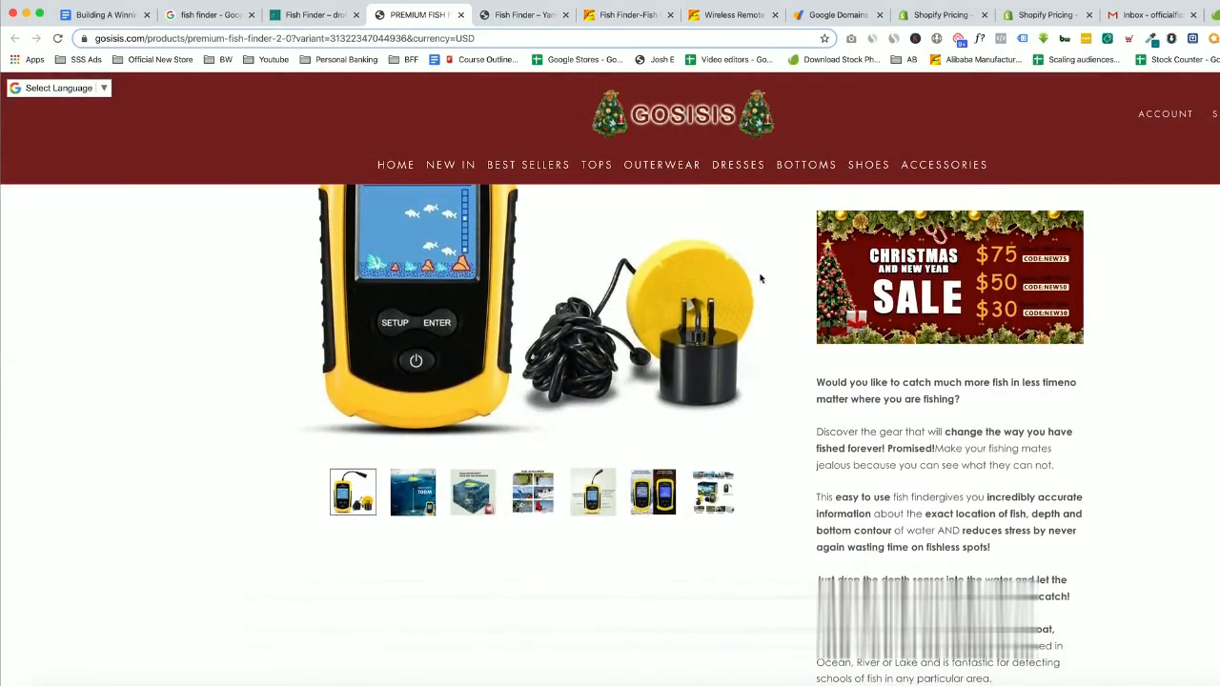
left_click_drag(827, 266, 949, 494)
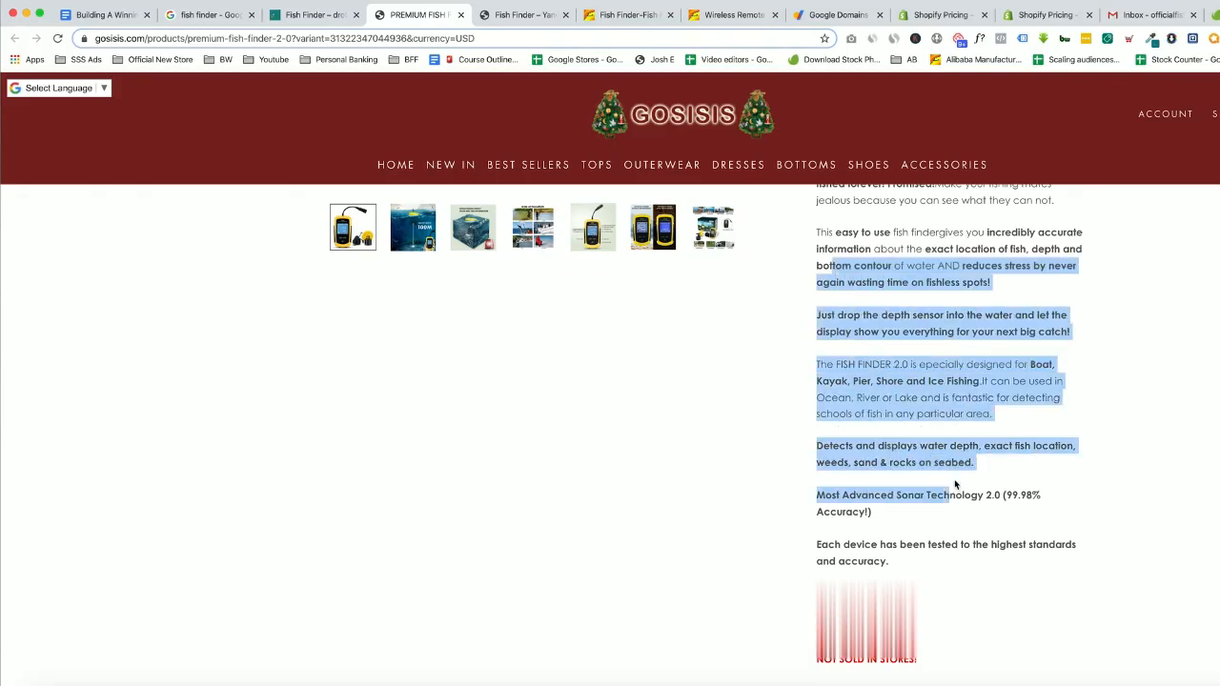
scroll(951, 462, "down", 3)
scroll(944, 456, "down", 2)
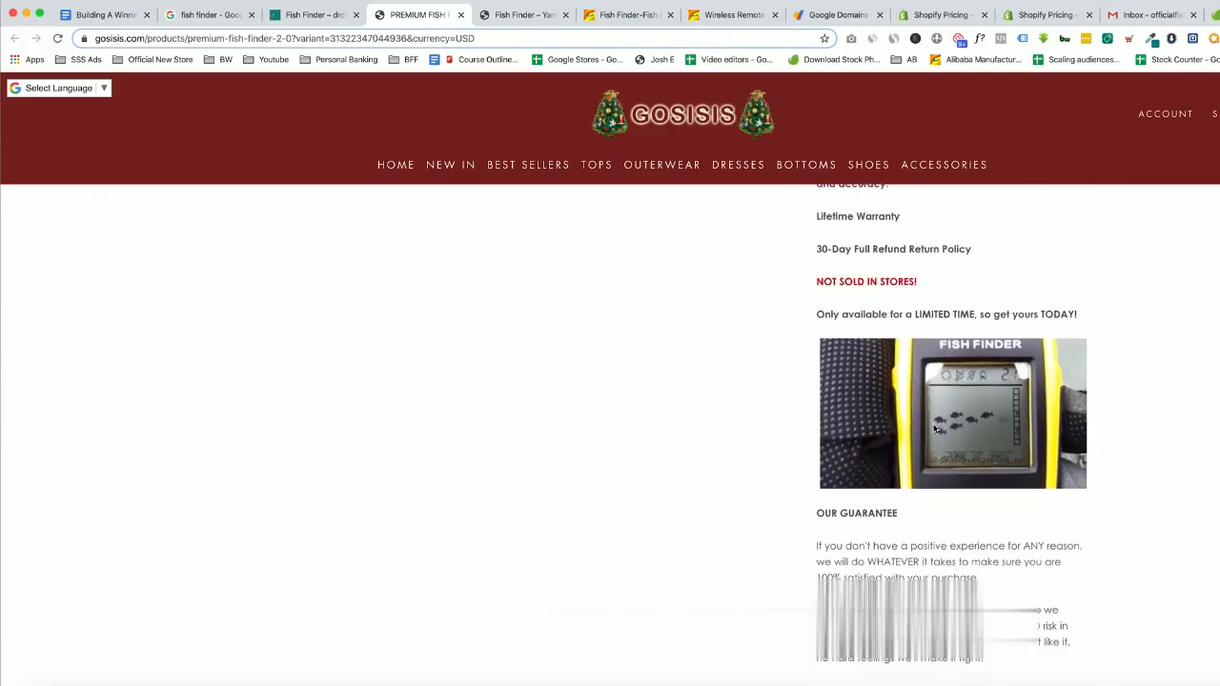
scroll(809, 430, "down", 7)
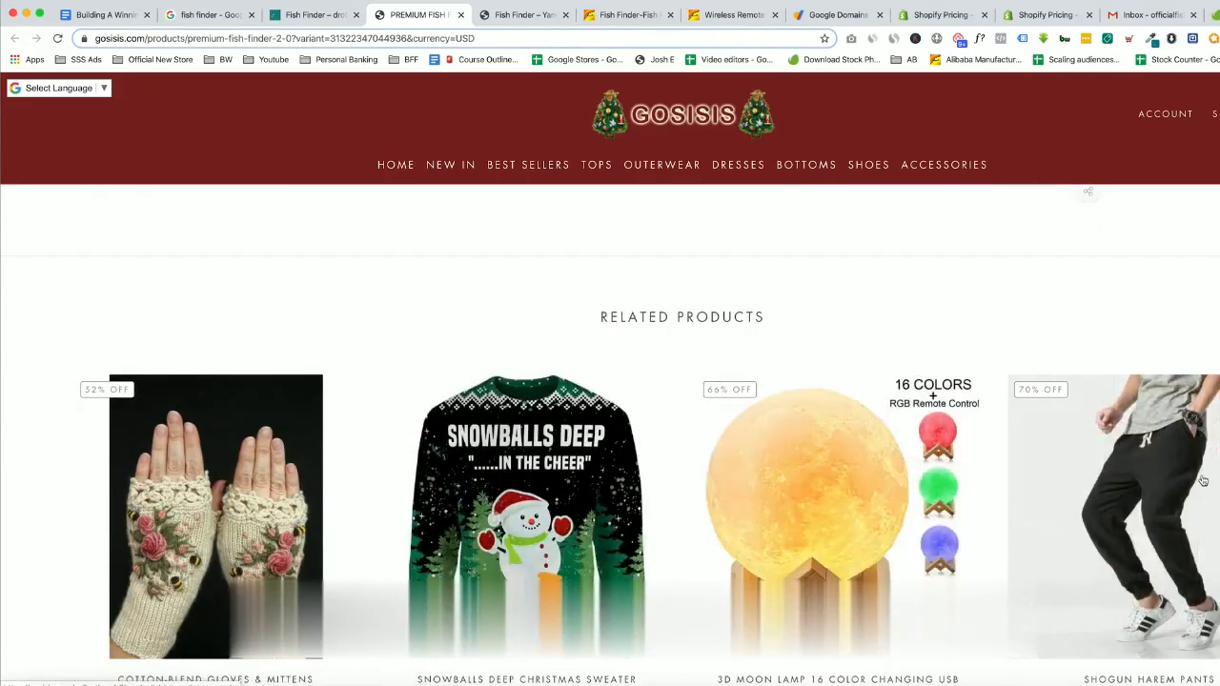
scroll(760, 461, "down", 2)
scroll(251, 324, "down", 3)
scroll(458, 373, "up", 15)
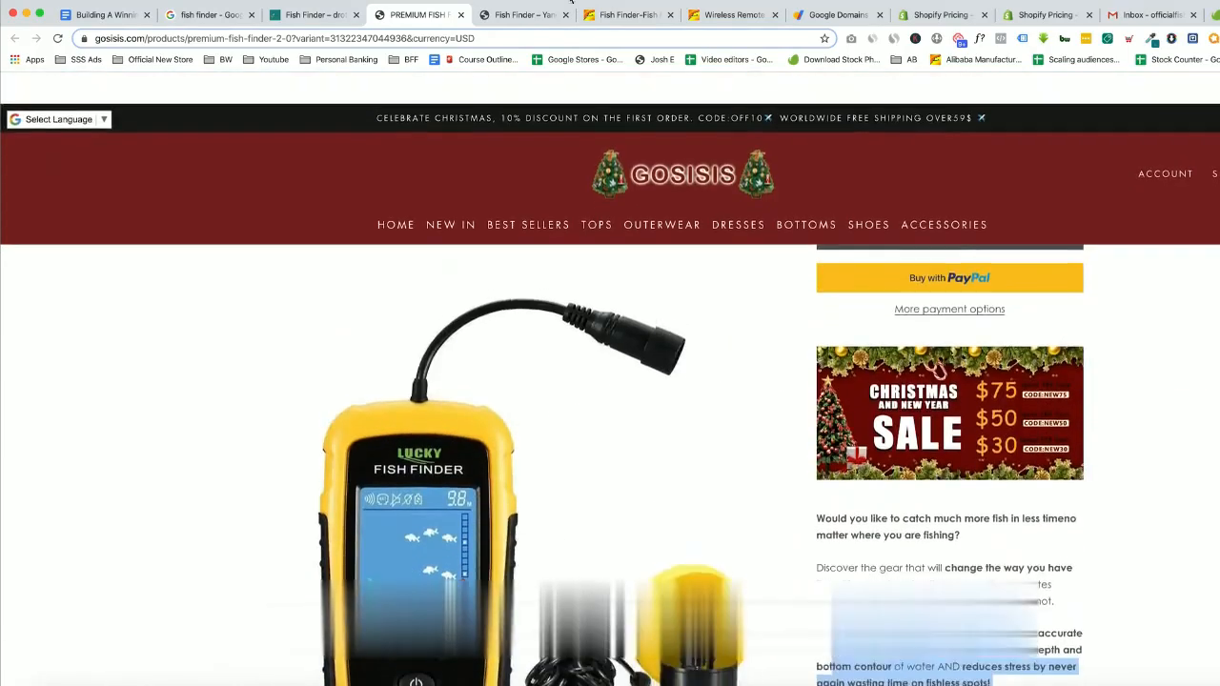
Step: Examine the Yangting store's Fish Finder product page, including its pricing, description and feature list
left_click(515, 16)
scroll(746, 362, "down", 5)
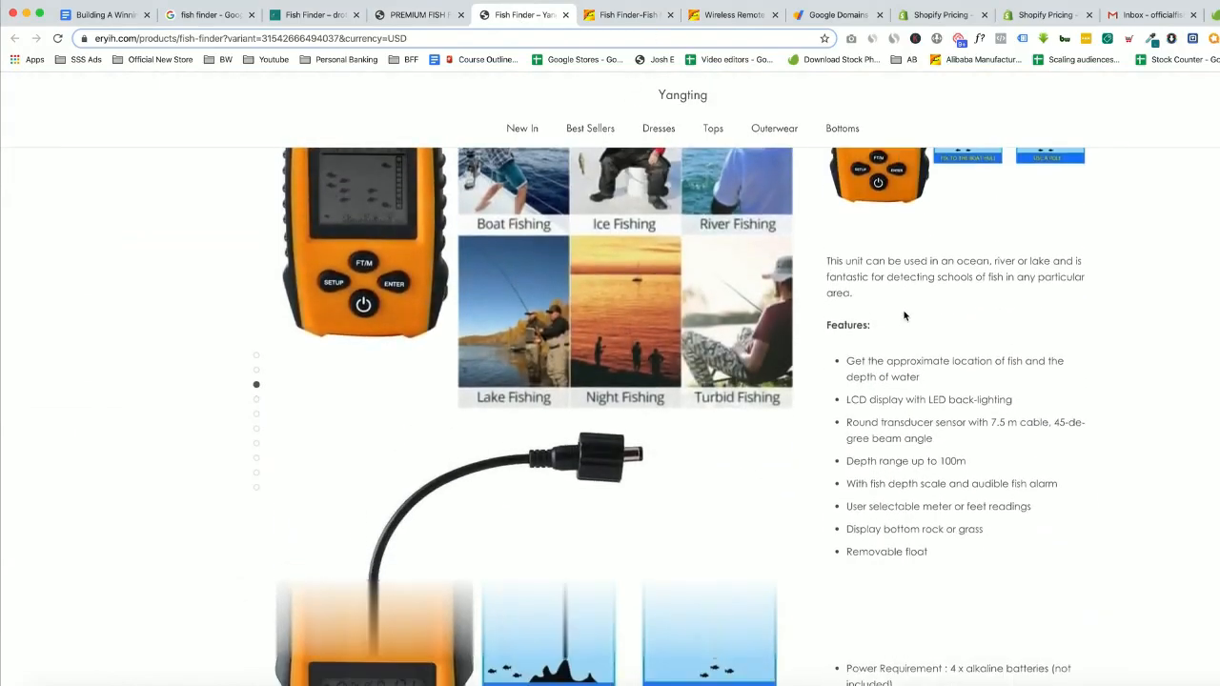
scroll(906, 317, "up", 10)
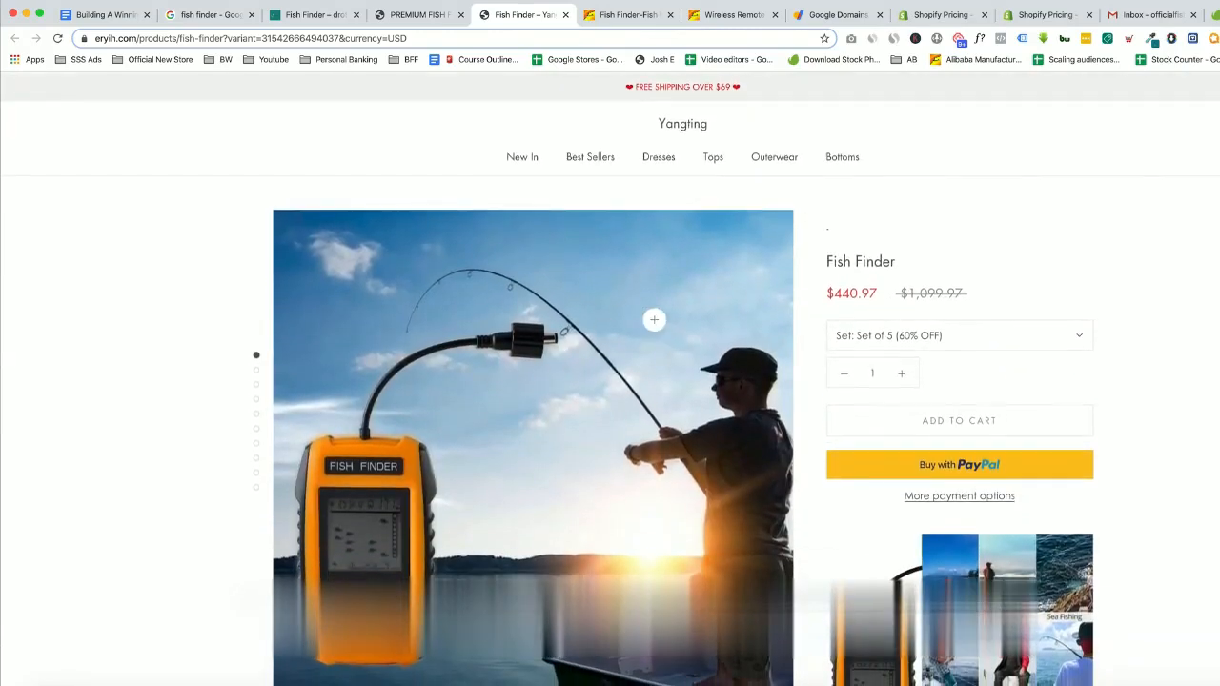
scroll(648, 324, "down", 6)
scroll(978, 406, "up", 4)
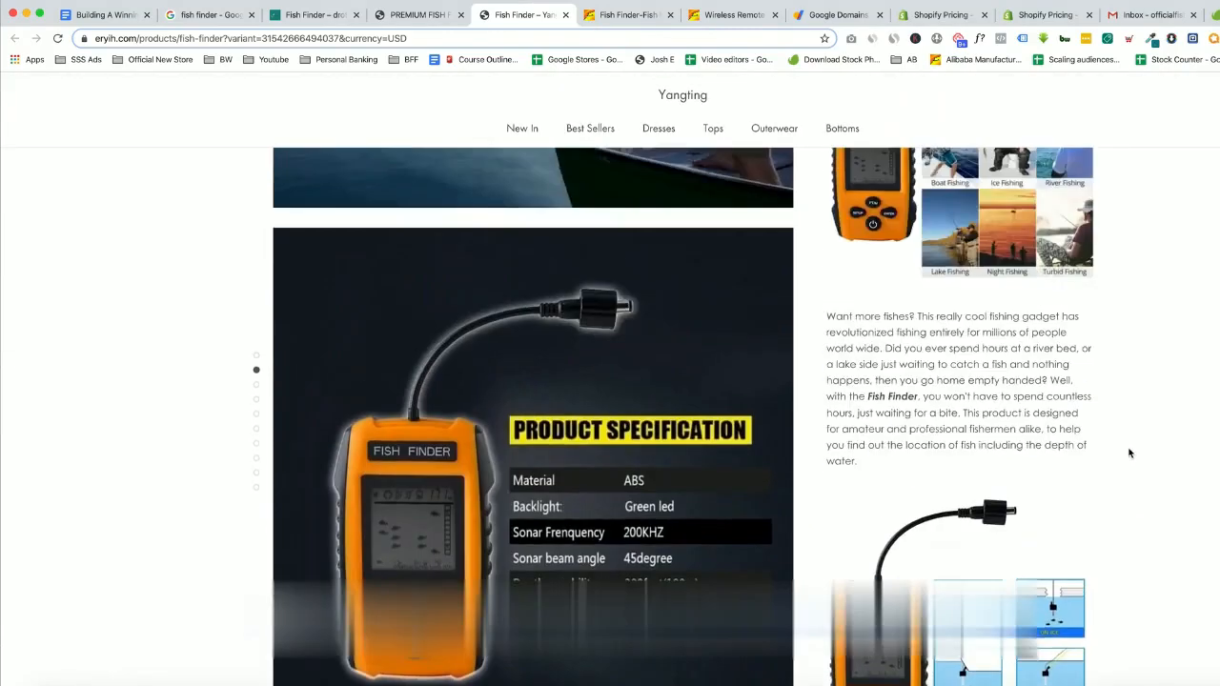
left_click_drag(828, 348, 915, 351)
scroll(1058, 382, "up", 5)
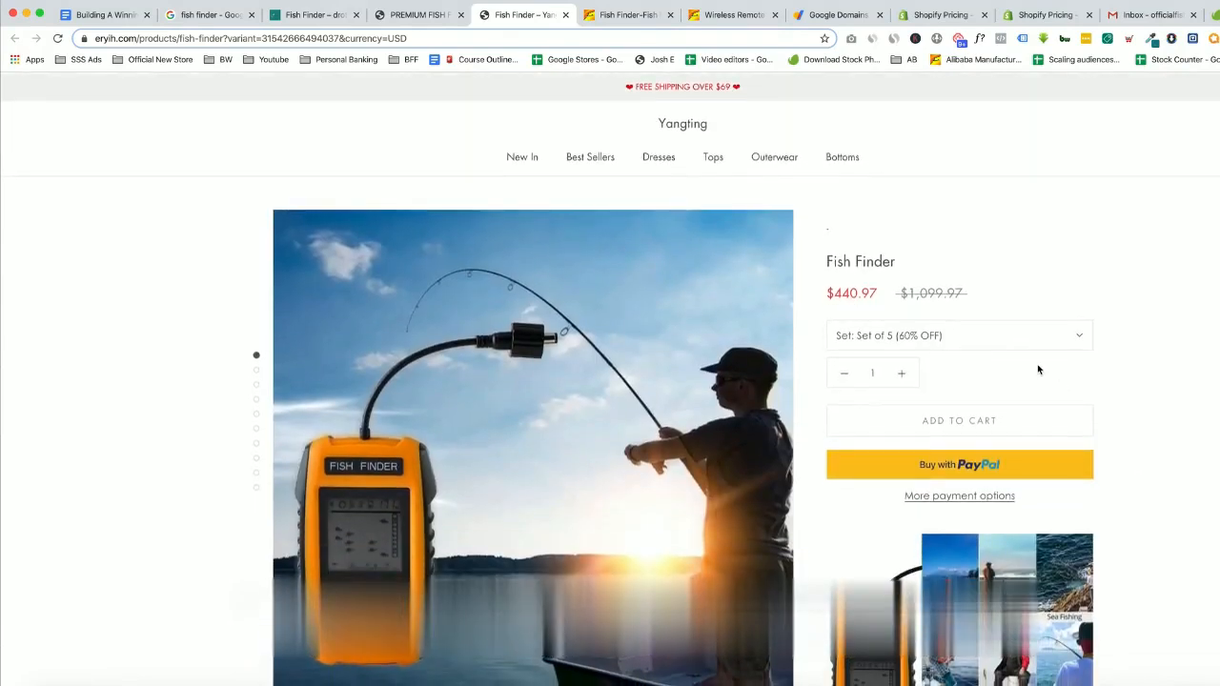
Step: Revisit the drotyeoo product page, then compare the competing stores' sponsored listings in the "fish finder" search results
left_click(315, 17)
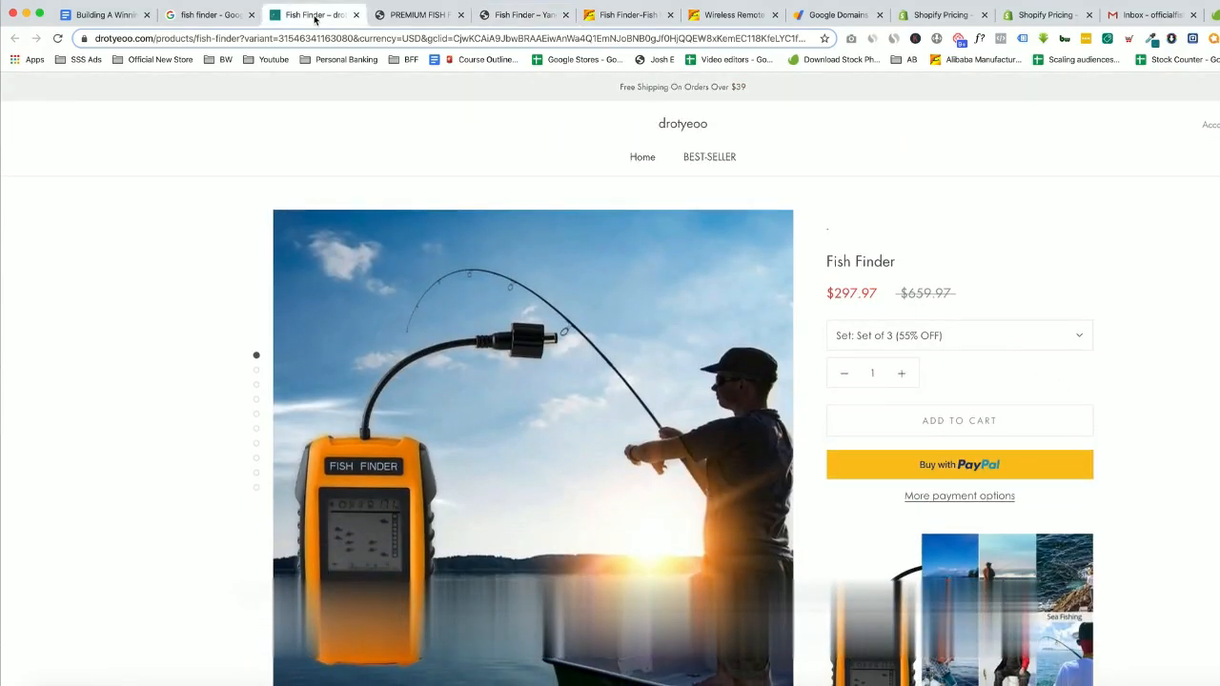
left_click(207, 15)
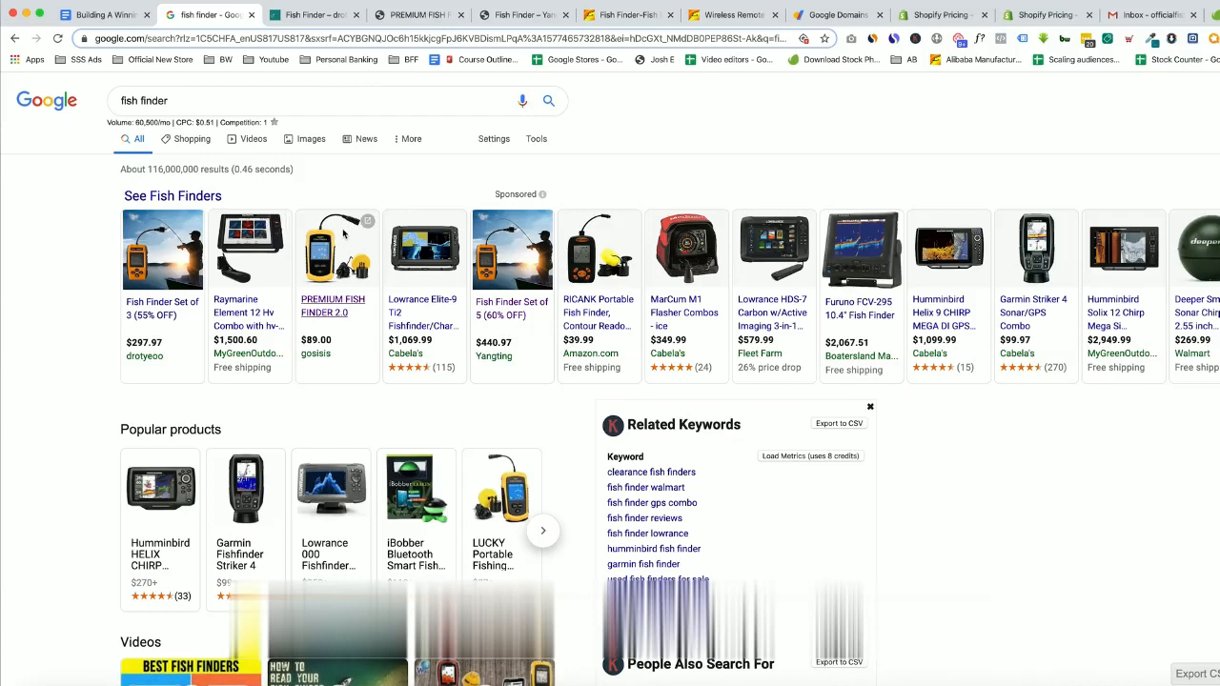
mouse_move(334, 243)
mouse_move(493, 218)
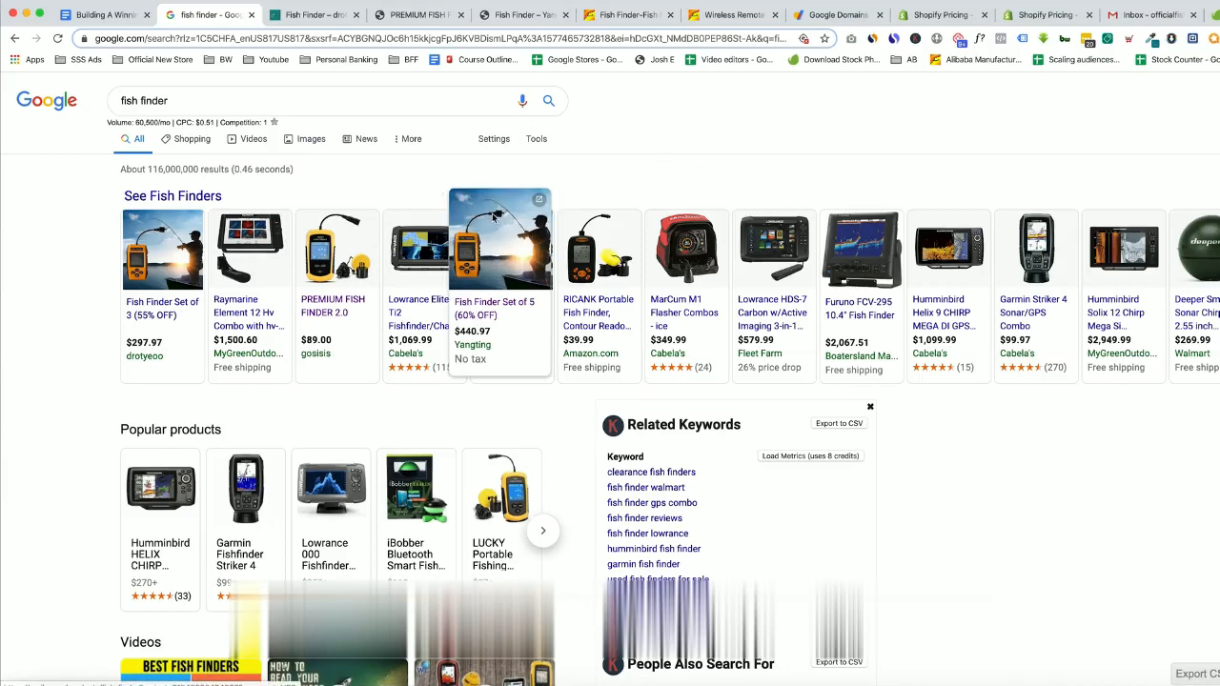
mouse_move(336, 267)
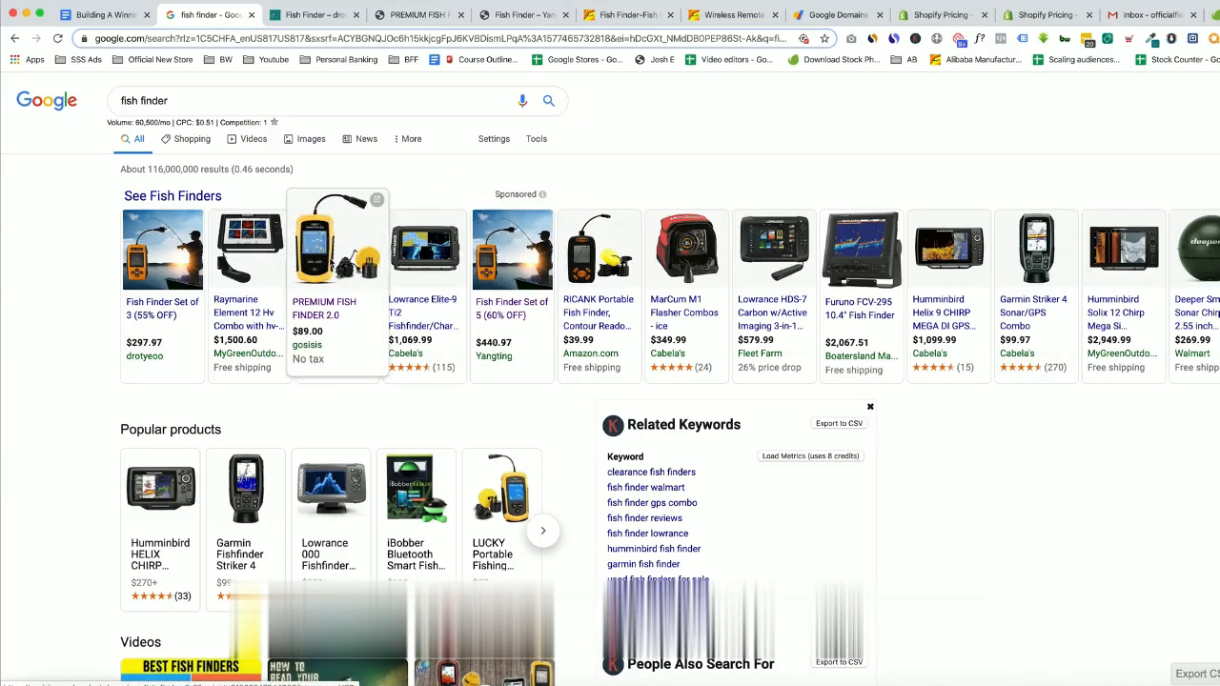
mouse_move(166, 275)
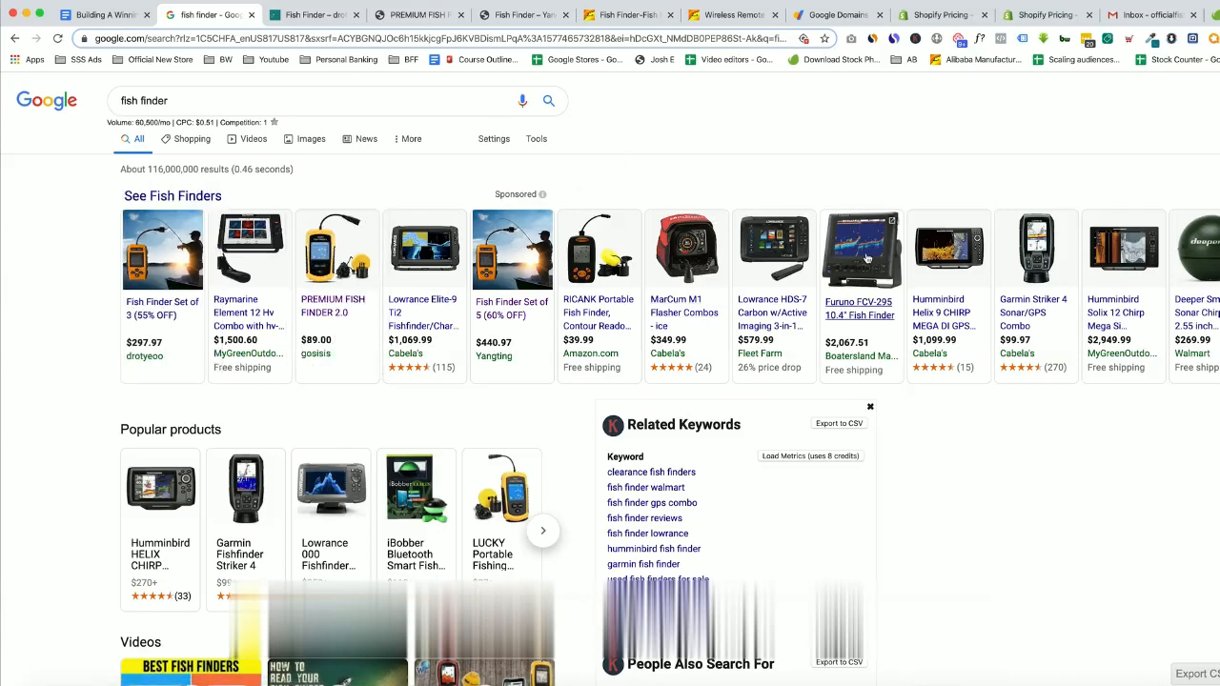
Step: Switch from the fish finder search results to the Alibaba listings and view the photos of the red Wireless Remote Sonar Sensor
mouse_move(851, 208)
mouse_move(509, 267)
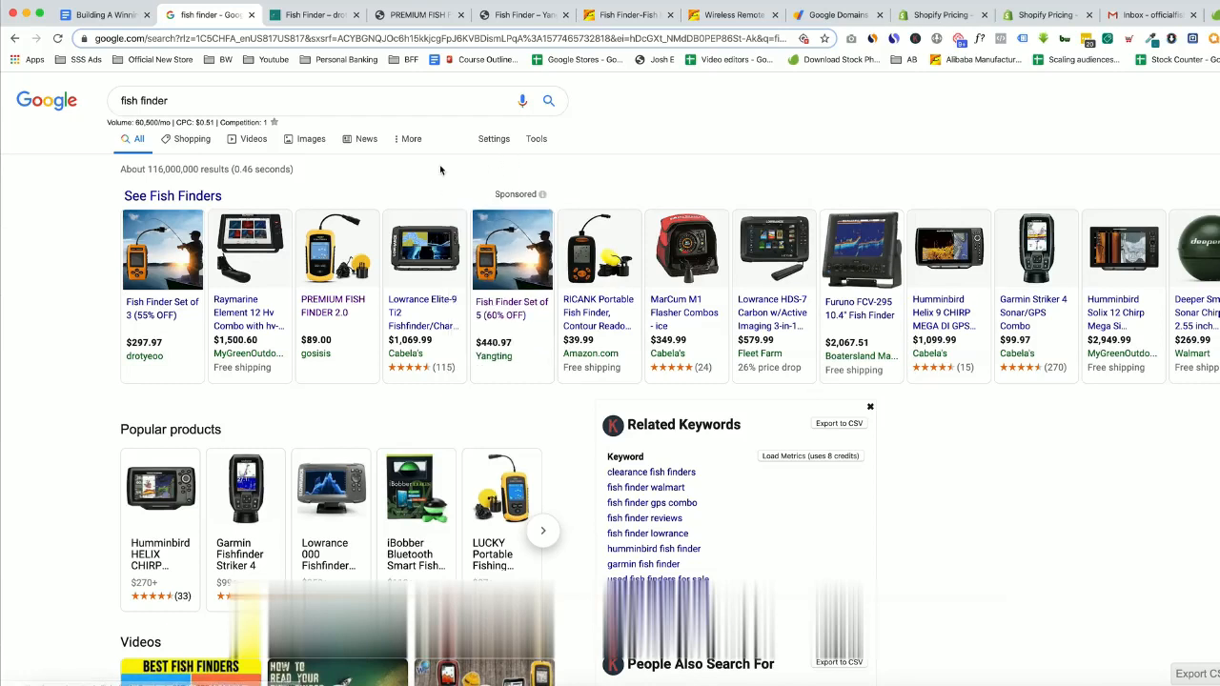
mouse_move(349, 246)
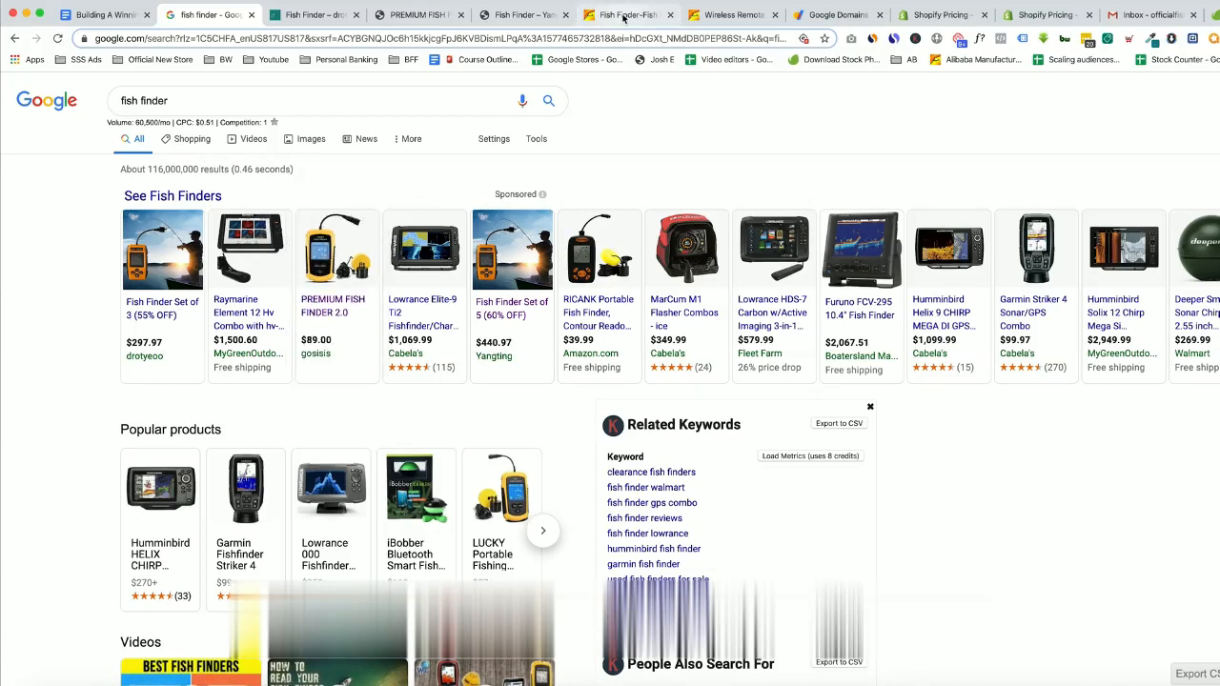
left_click(612, 15)
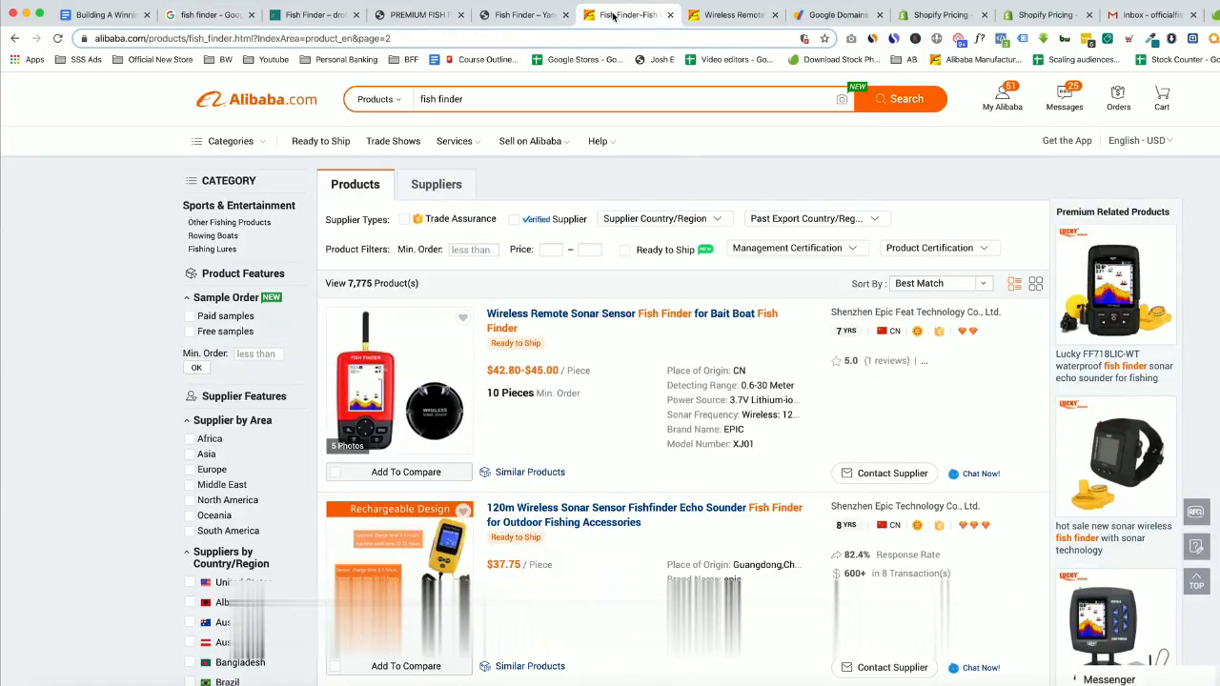
left_click(465, 379)
left_click(465, 378)
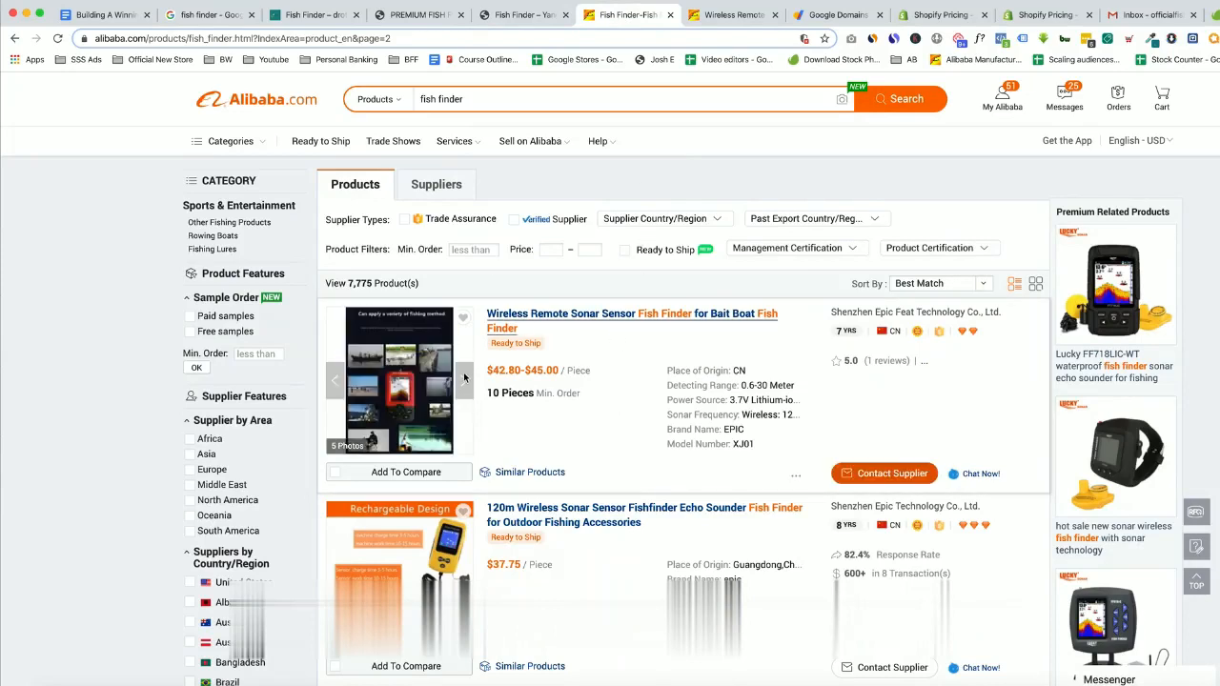
left_click(465, 379)
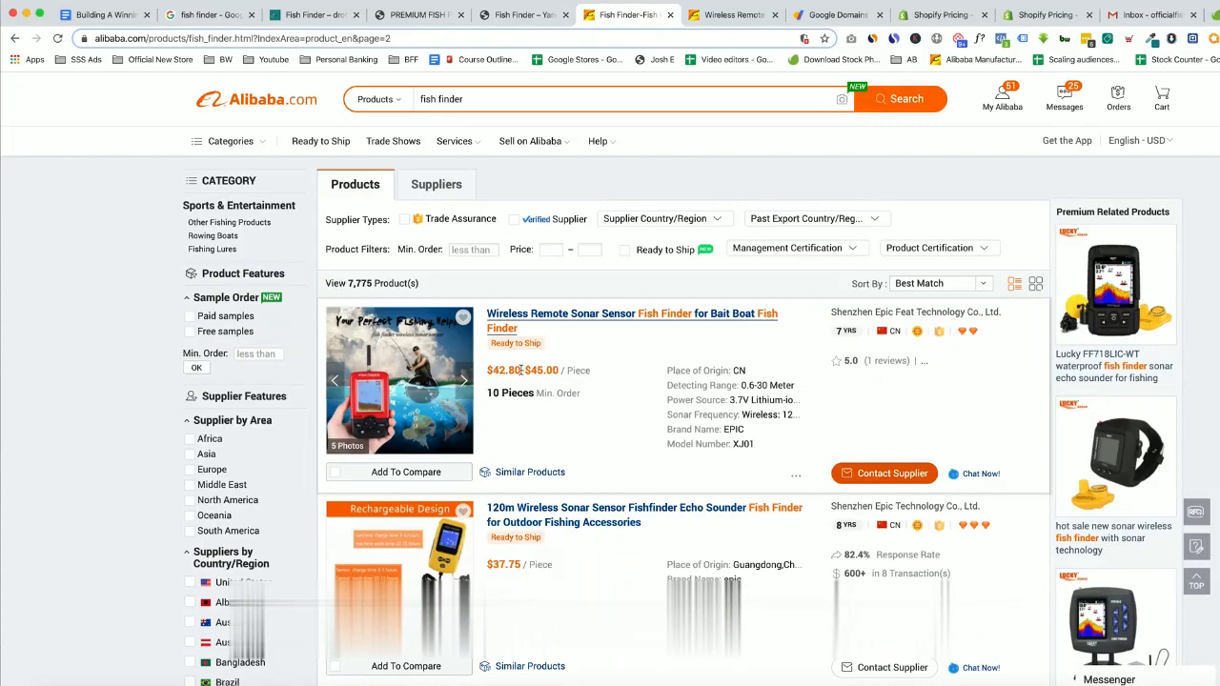
Step: Compare the prices and minimum orders of the other fish finder listings on the Alibaba results page
scroll(551, 410, "down", 3)
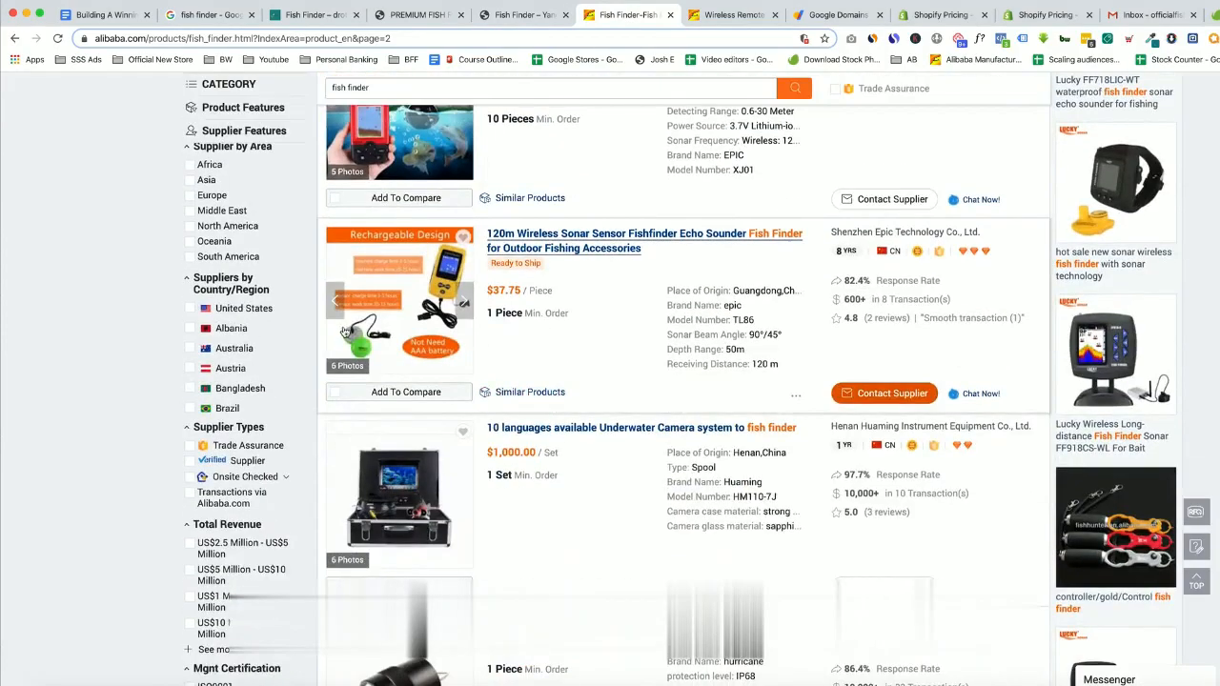
scroll(515, 315, "down", 1)
scroll(501, 286, "up", 1)
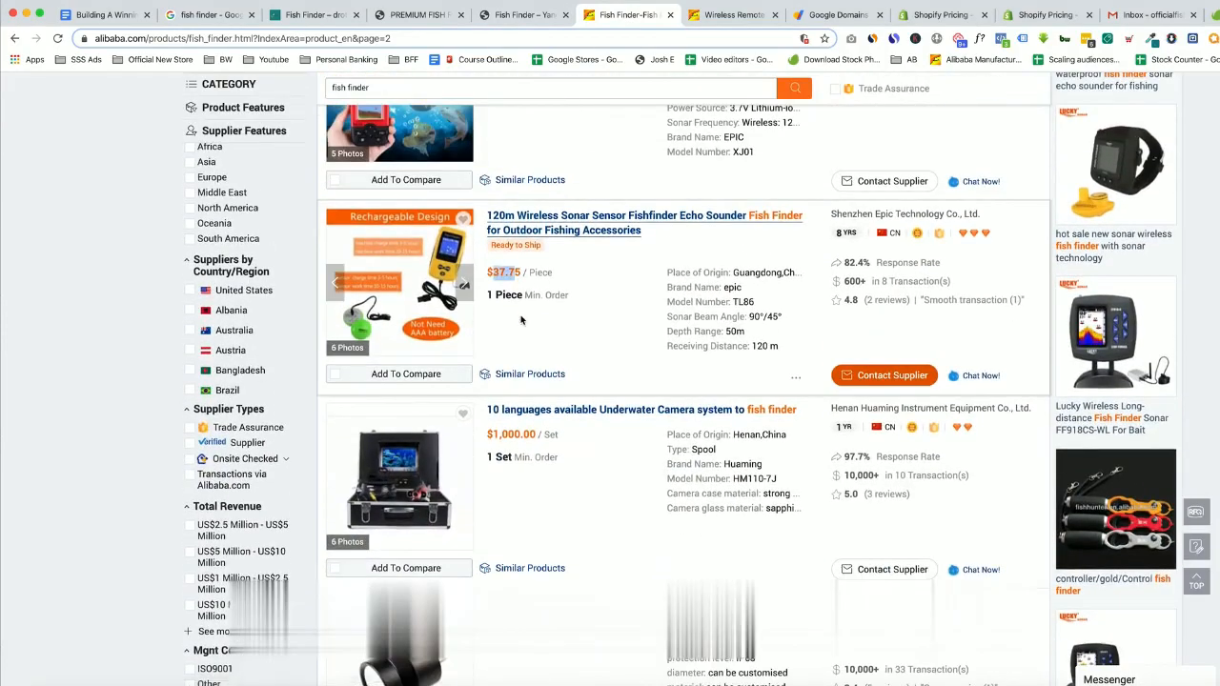
scroll(520, 320, "down", 8)
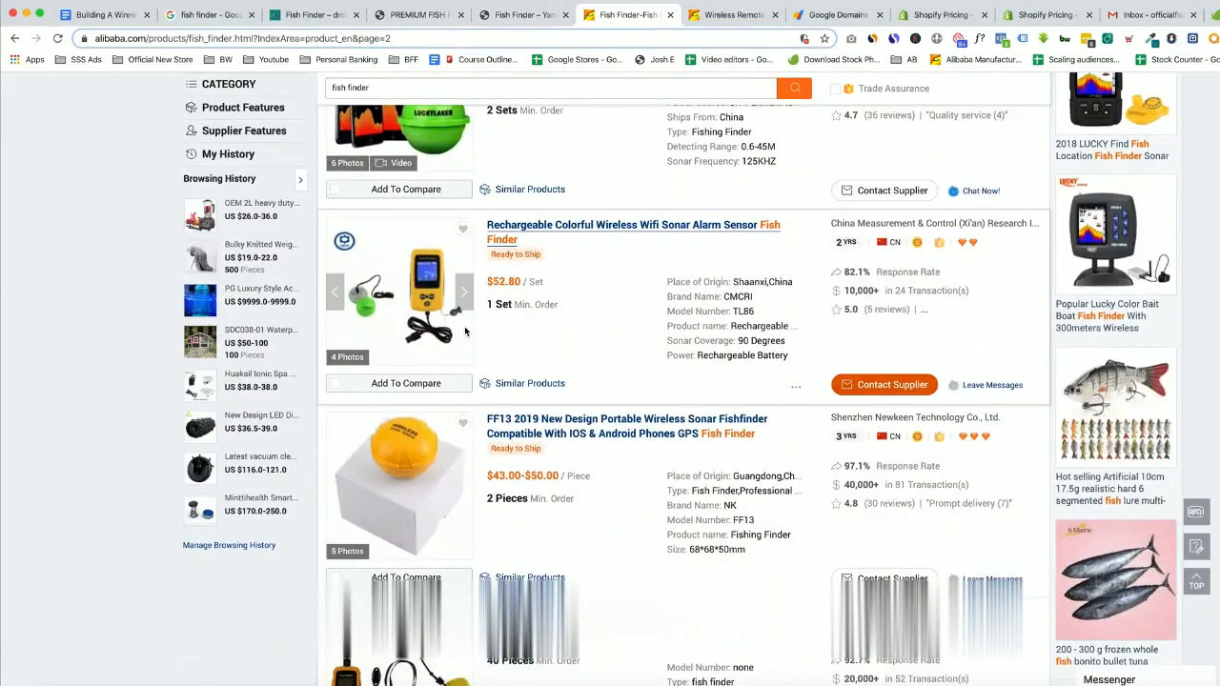
scroll(492, 345, "down", 7)
scroll(538, 376, "up", 5)
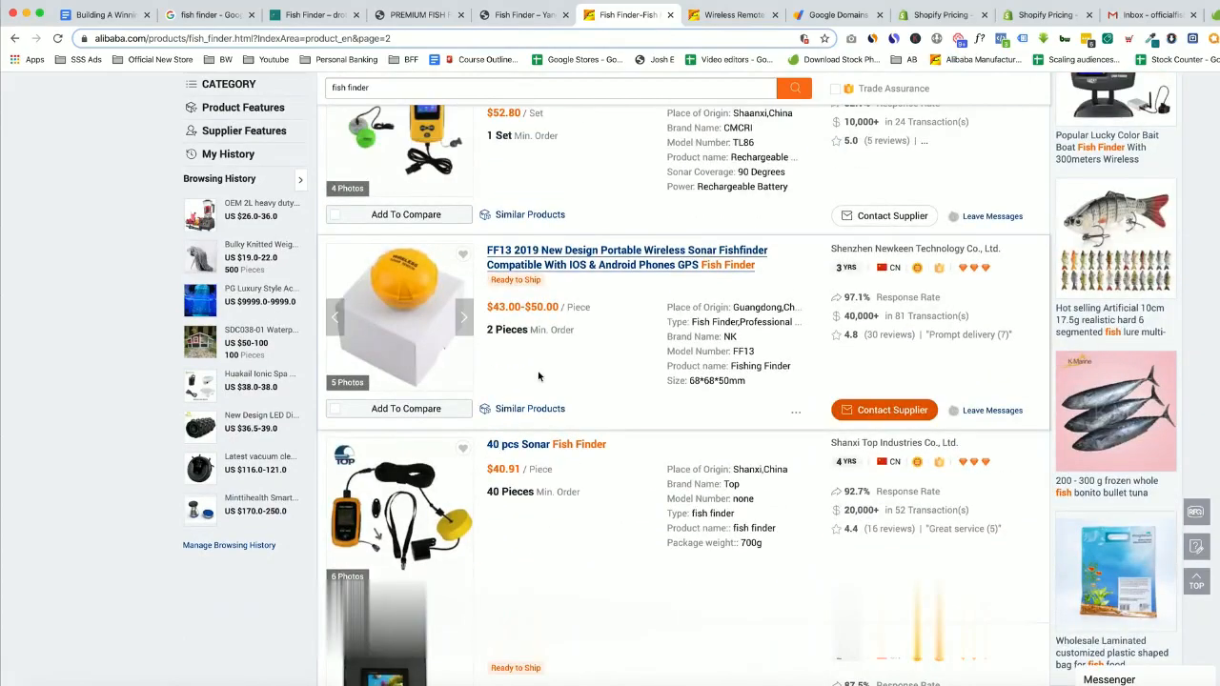
scroll(537, 376, "up", 10)
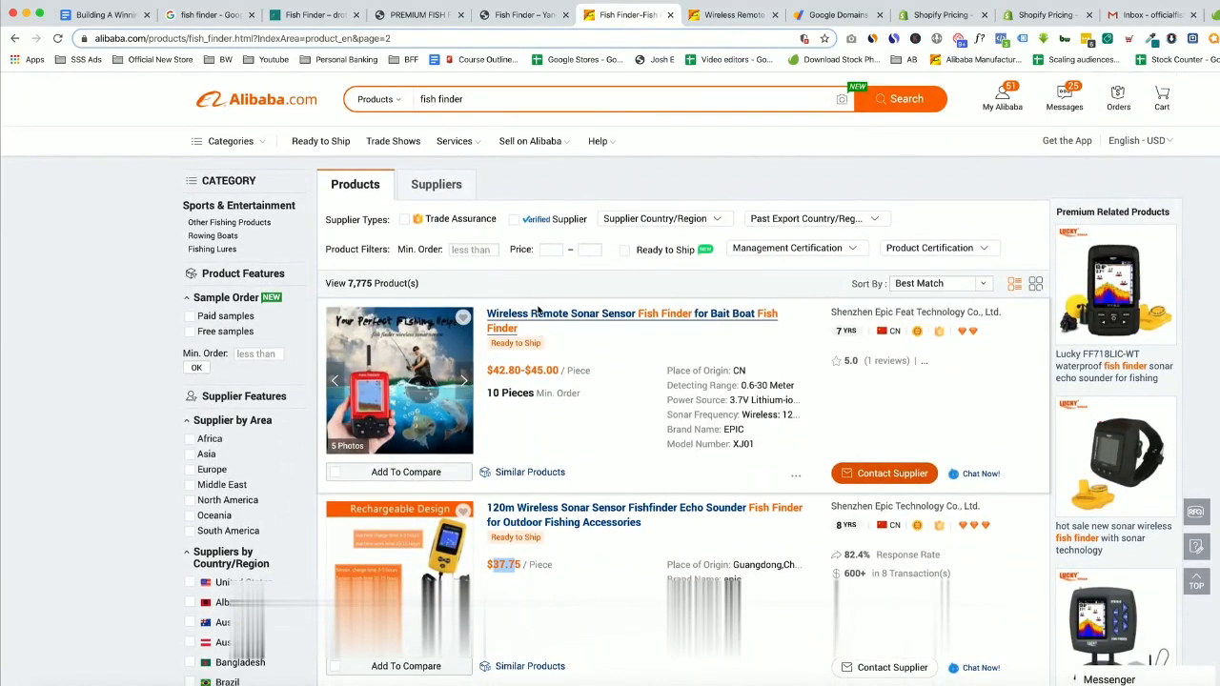
Step: View more photos of the Wireless Remote Sonar Sensor listing and open its product page to inspect the fishing-method image
left_click(463, 381)
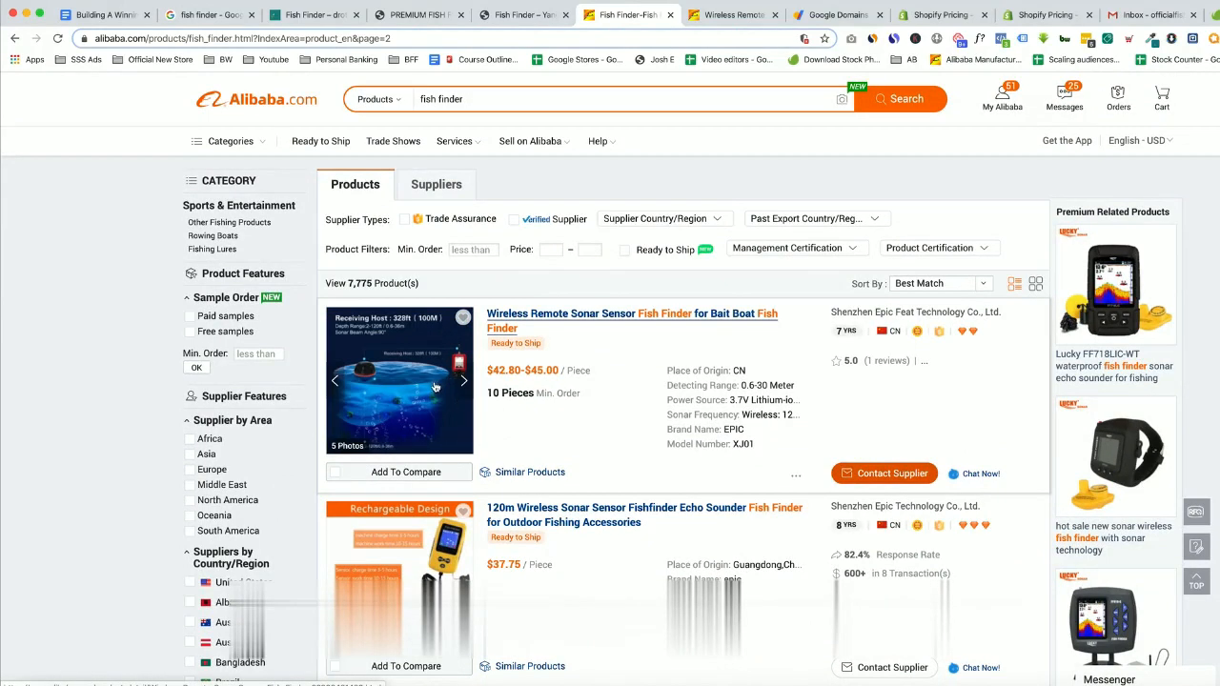
left_click(467, 389)
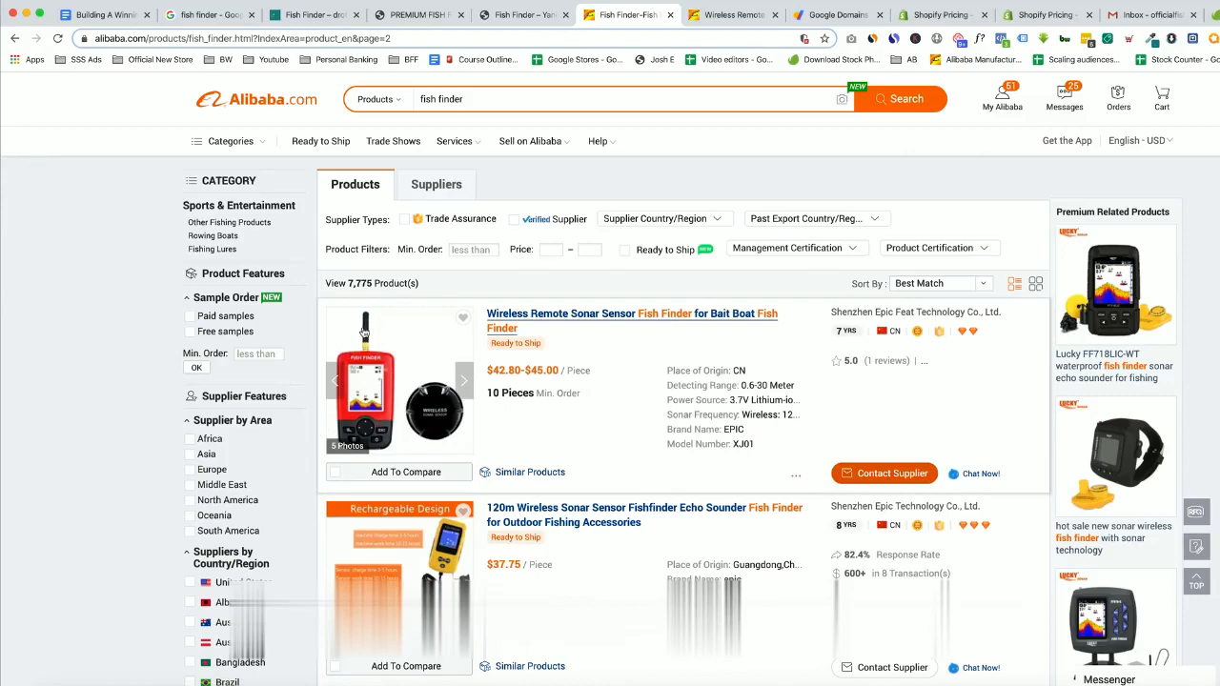
left_click(463, 381)
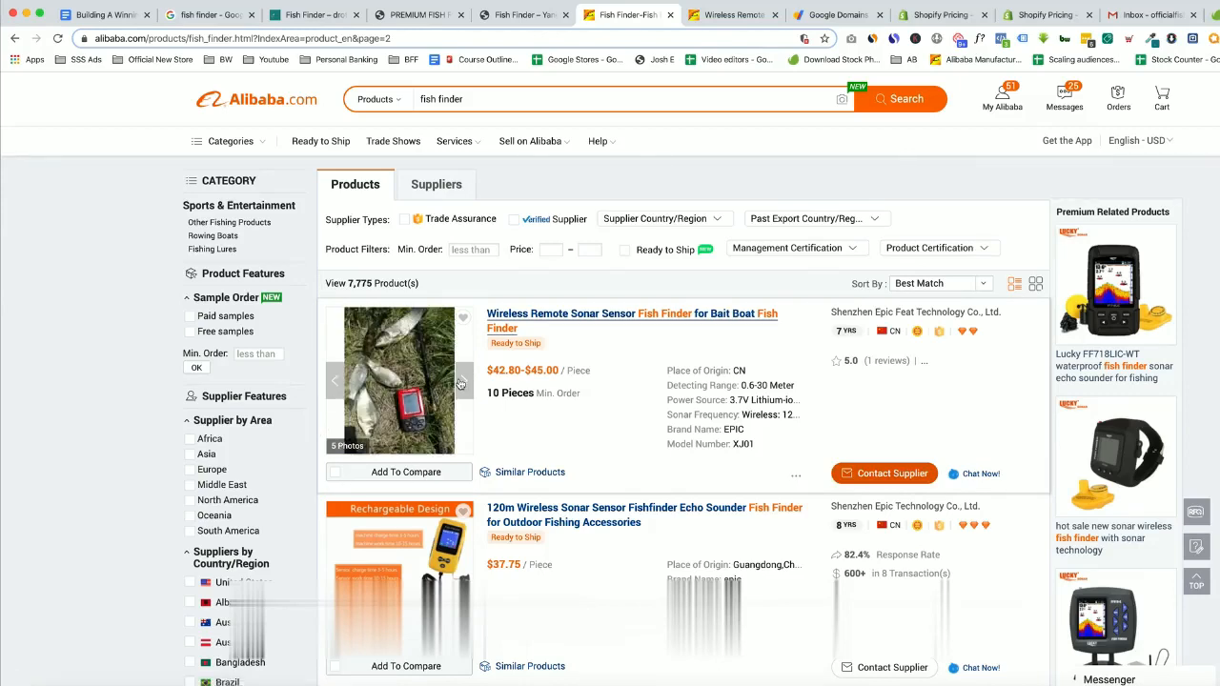
left_click(367, 393)
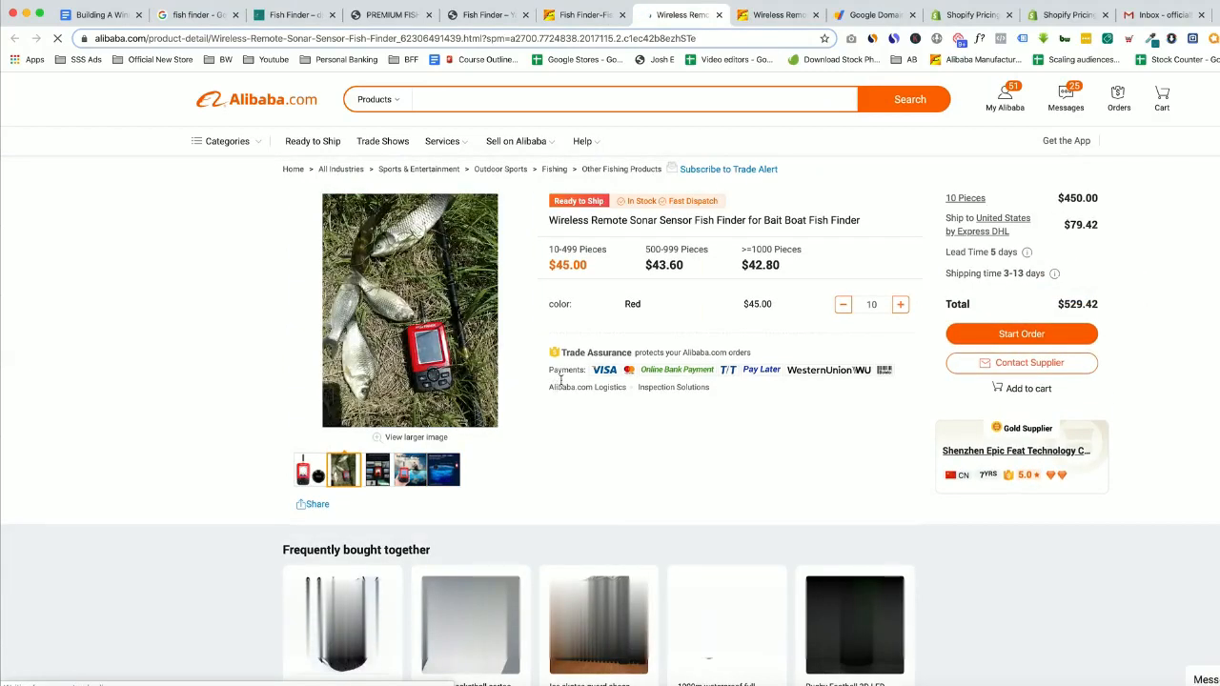
mouse_move(379, 478)
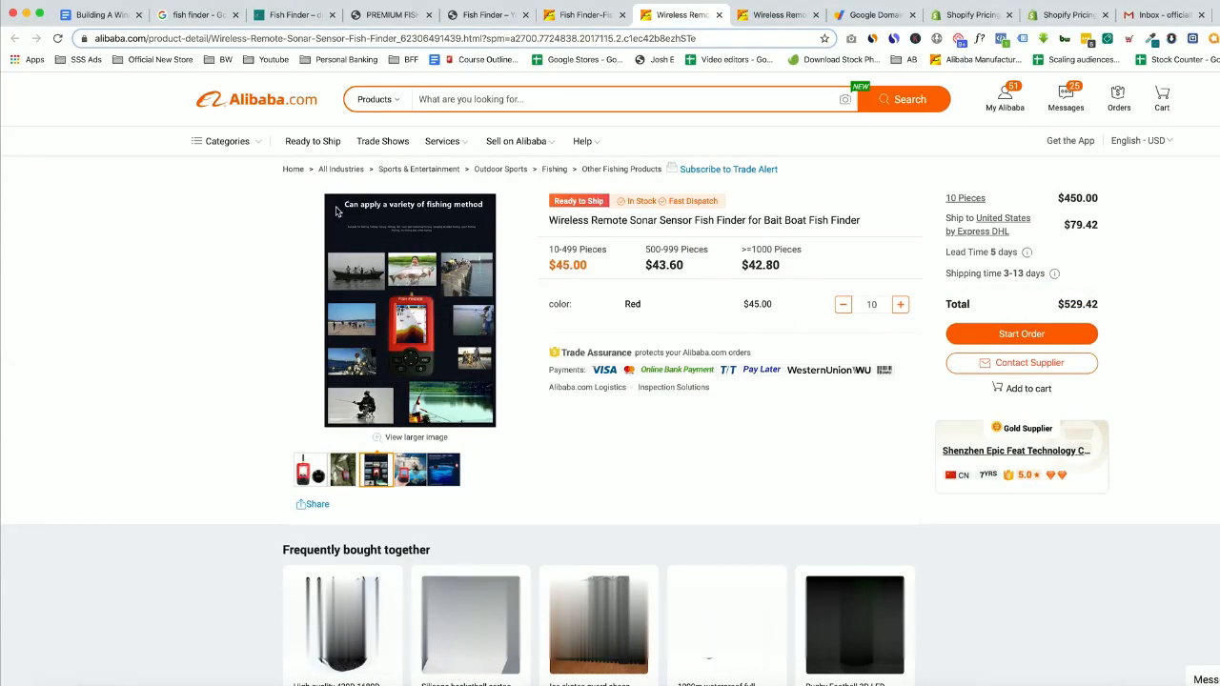
Step: Compare the monthly prices of the Basic Shopify, Shopify and Advanced Shopify plans on the Shopify pricing page
left_click(968, 21)
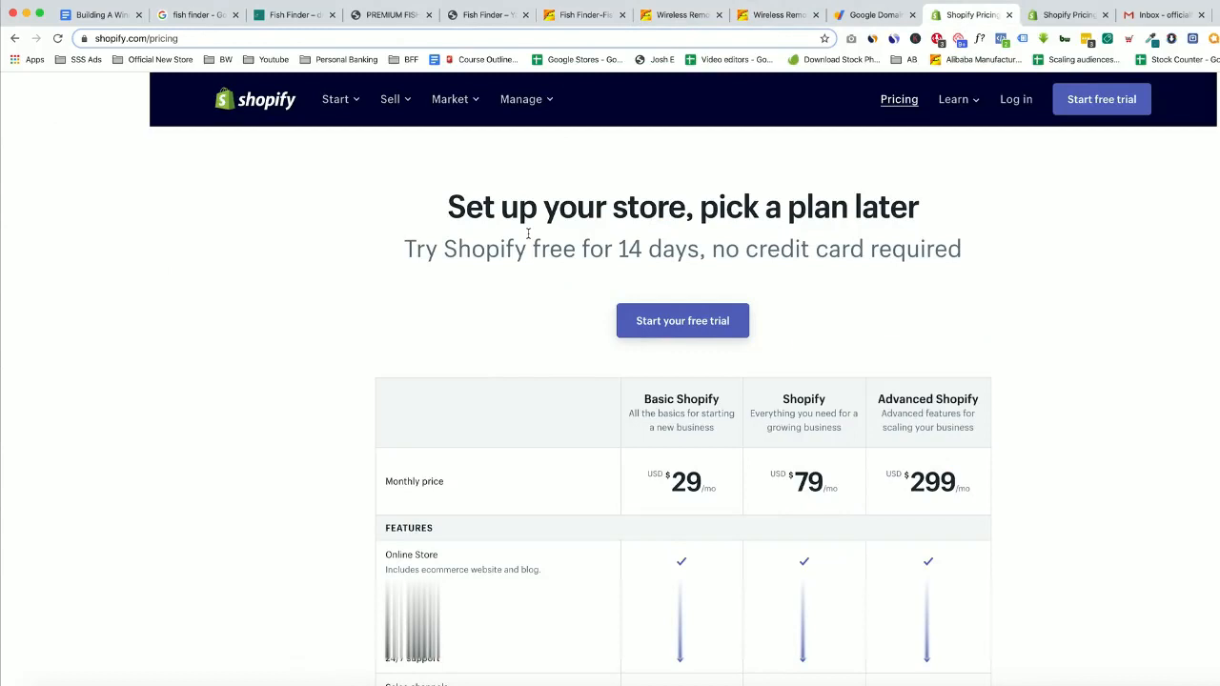
scroll(715, 333, "down", 2)
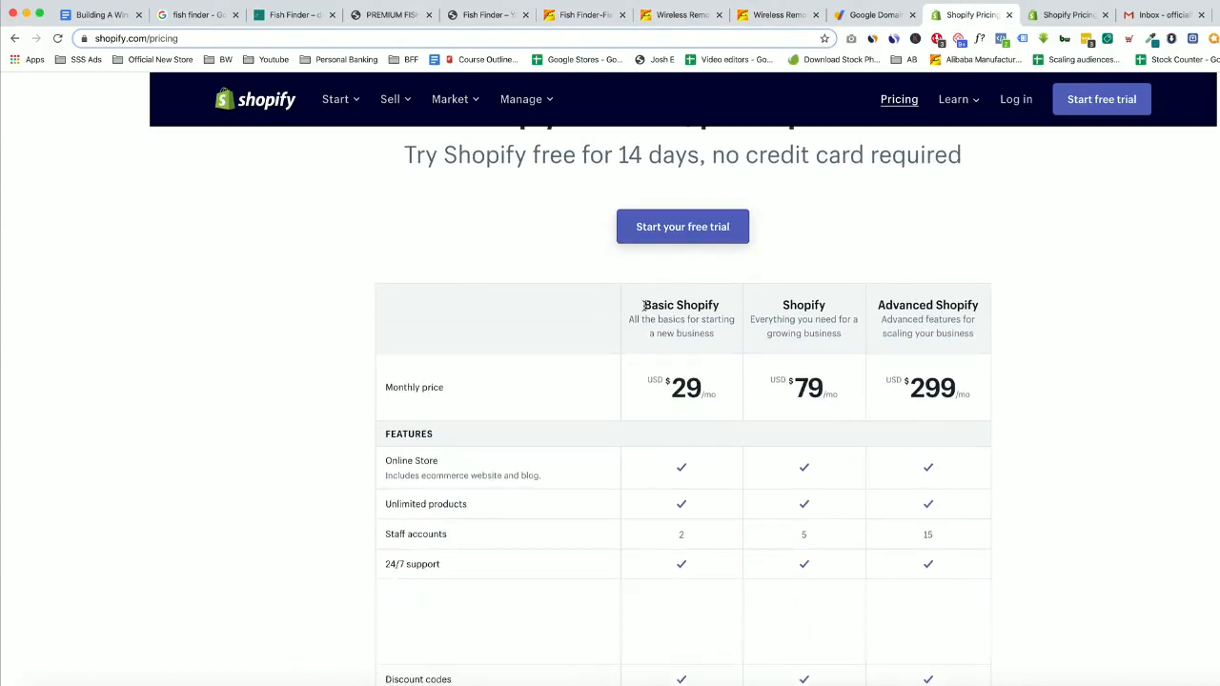
left_click_drag(651, 305, 738, 373)
left_click(691, 395)
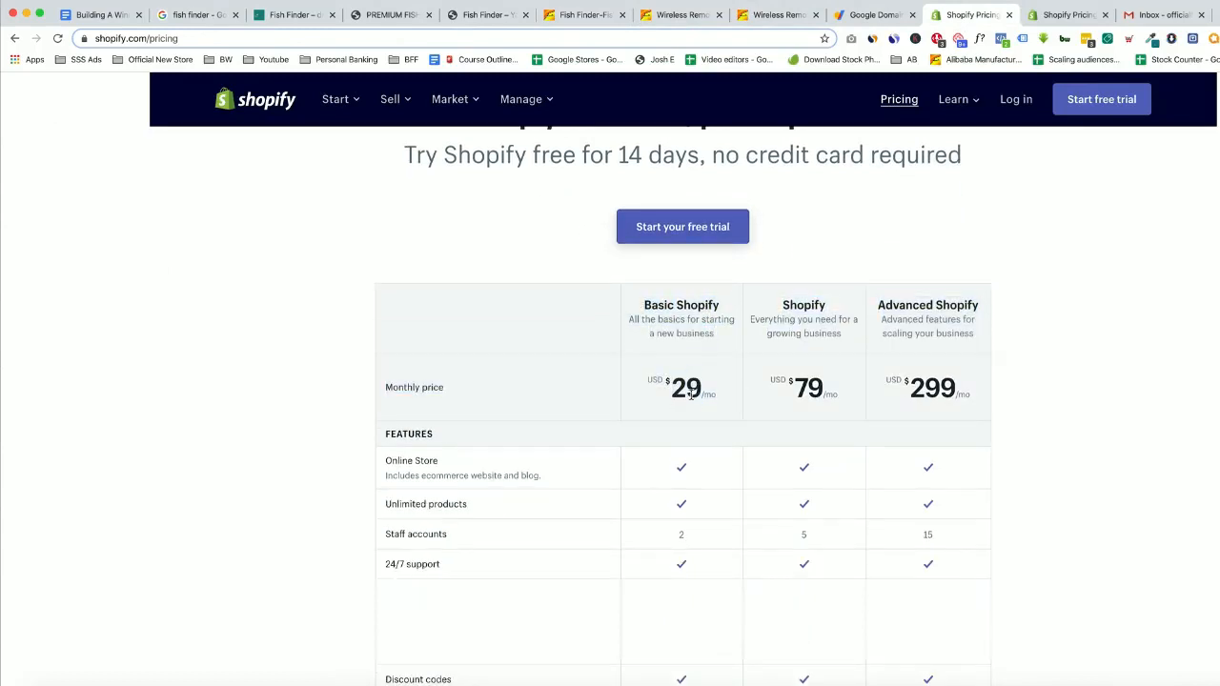
scroll(691, 385, "down", 1)
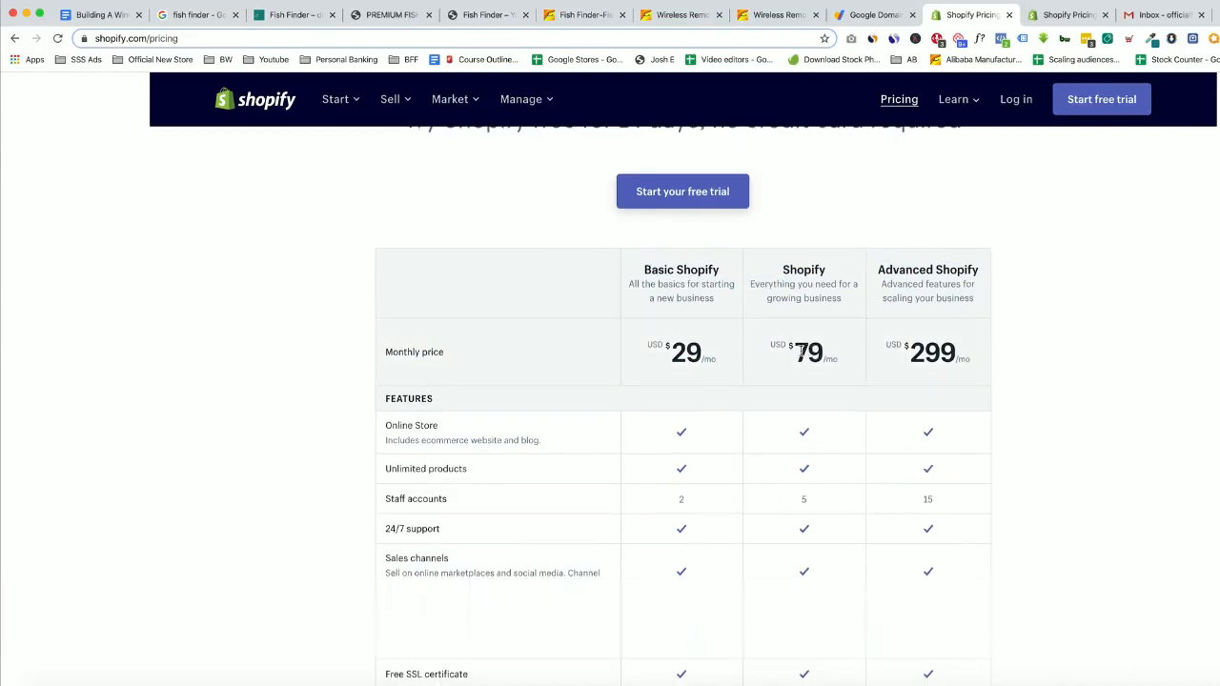
left_click_drag(799, 353, 821, 355)
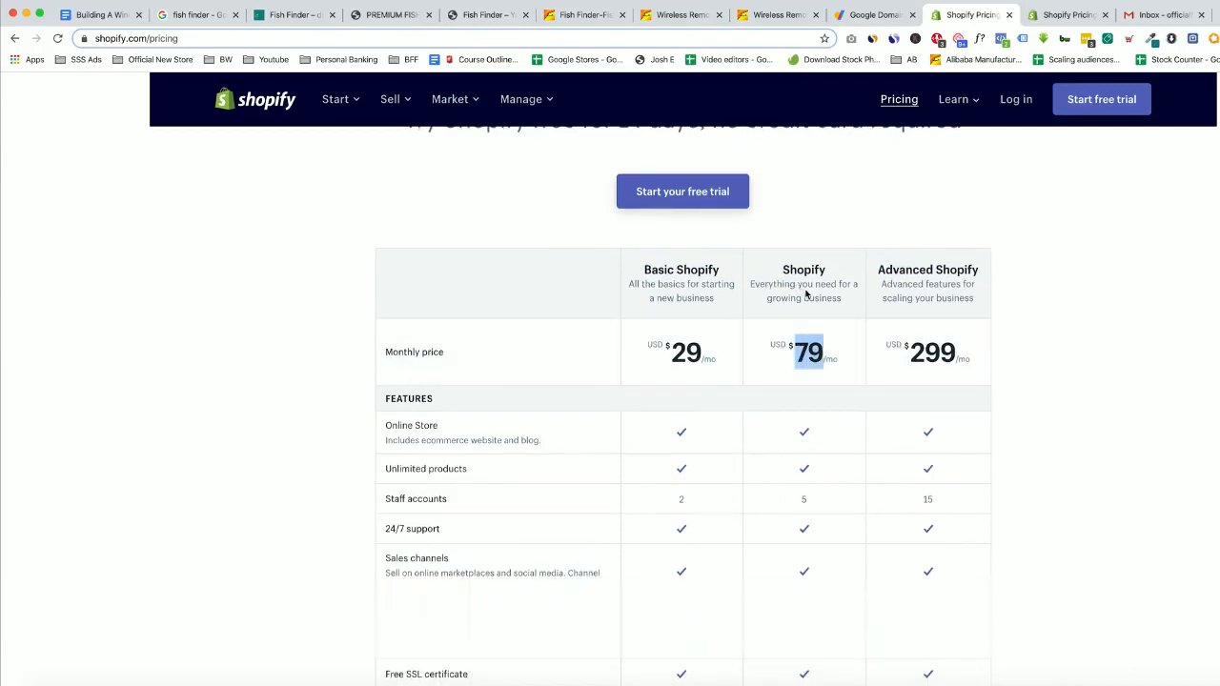
scroll(807, 286, "up", 2)
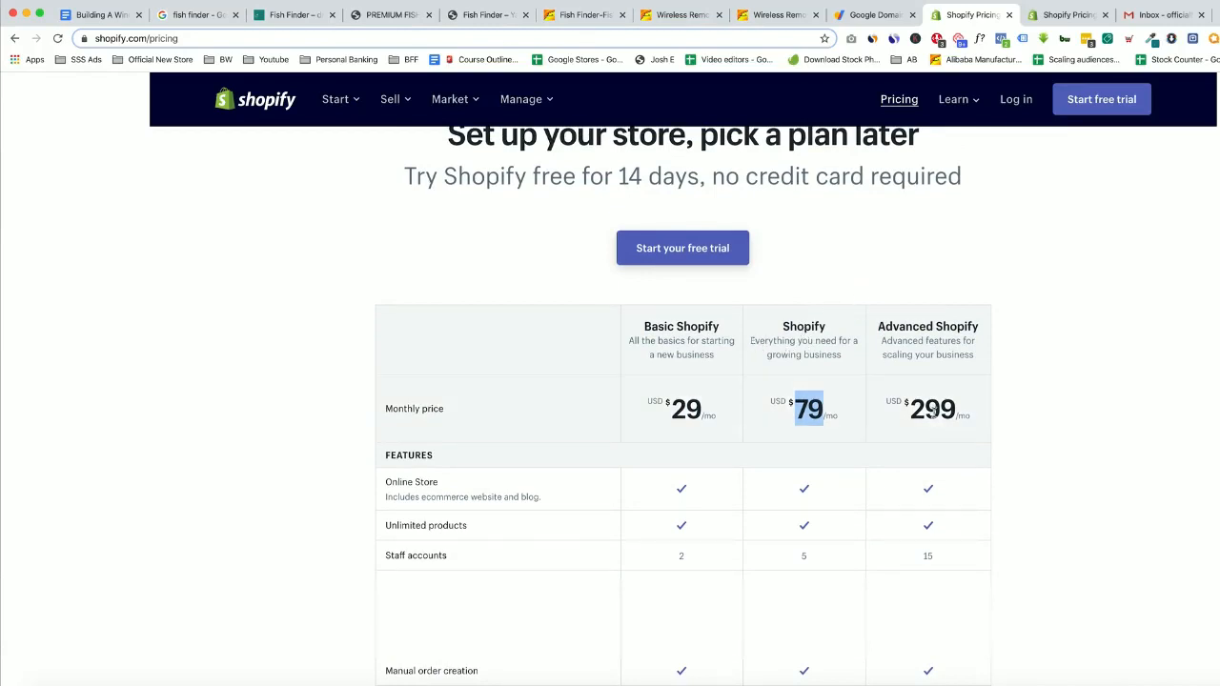
left_click(831, 273)
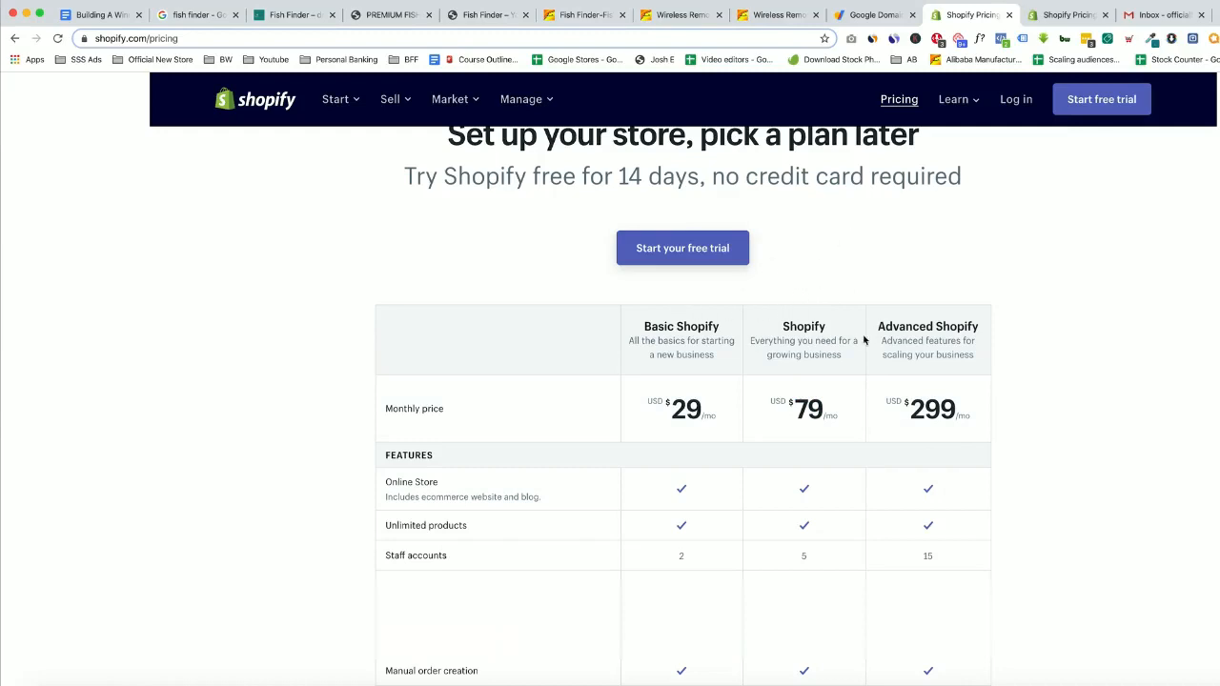
Step: Compare the staff accounts included in the Basic Shopify and Shopify plans
left_click_drag(756, 345, 836, 366)
left_click(844, 394)
scroll(803, 444, "down", 3)
double_click(803, 404)
double_click(680, 403)
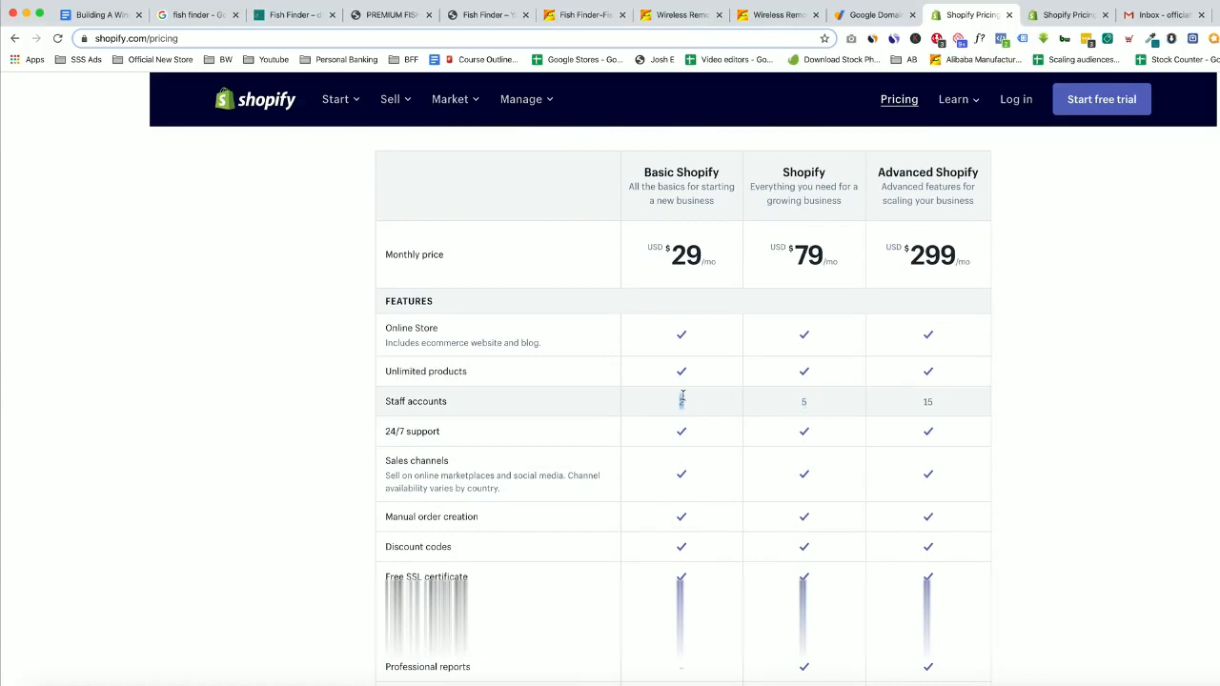
scroll(683, 397, "up", 3)
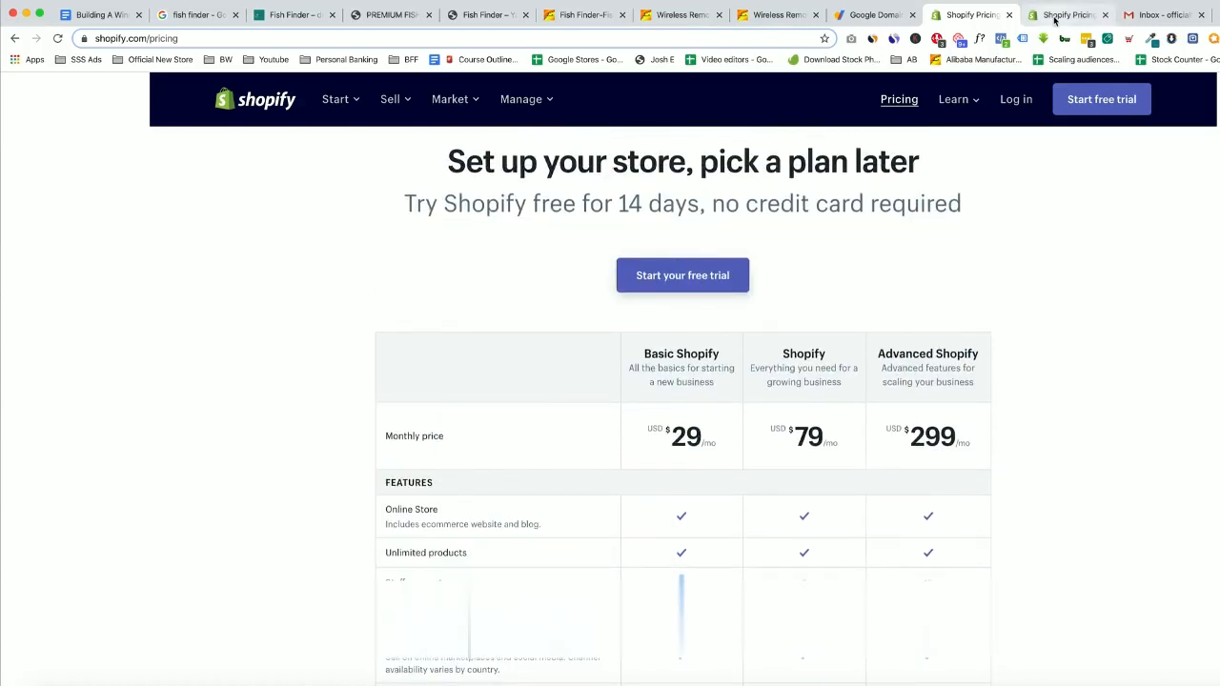
Step: Check the e-mail address in the Shopify free-trial form, create the Fish Finder Official store and dismiss the offer to save the password
left_click(1053, 15)
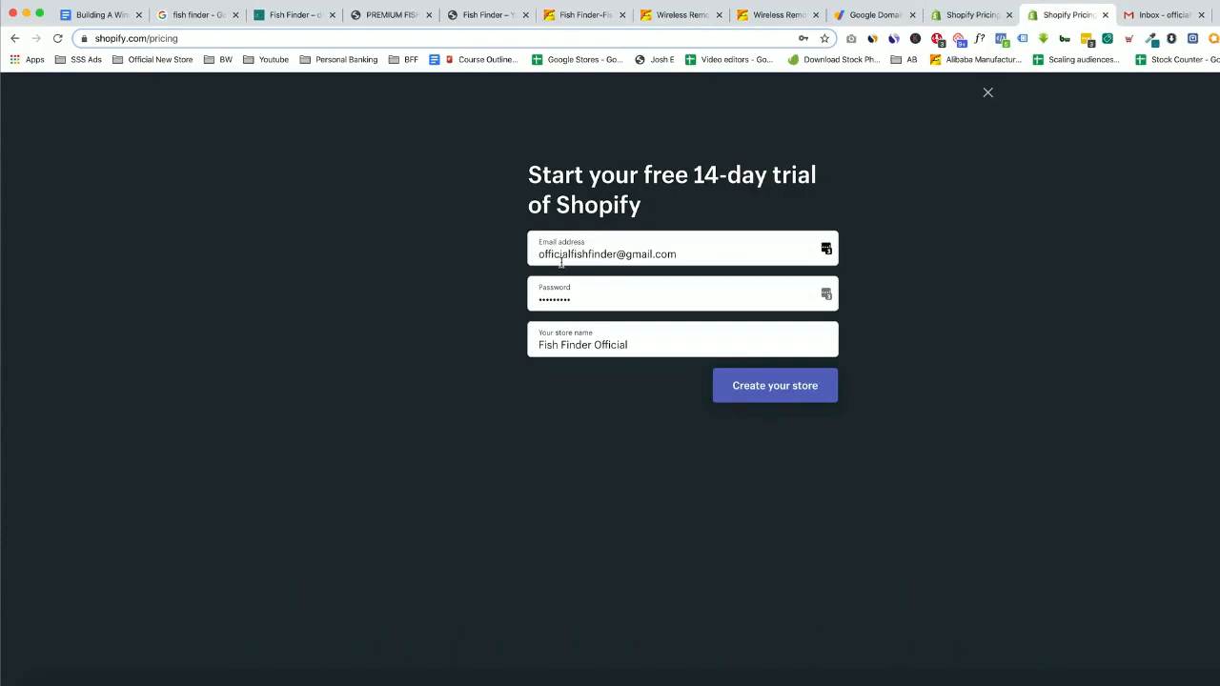
left_click_drag(537, 254, 689, 258)
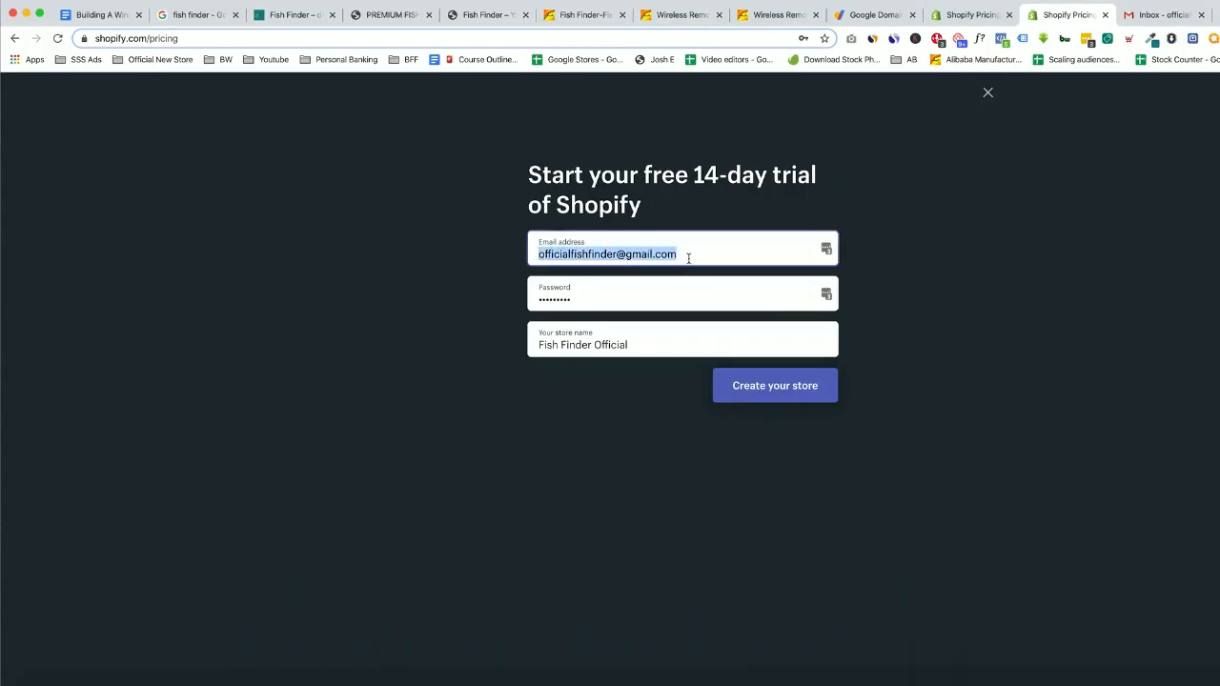
left_click(689, 258)
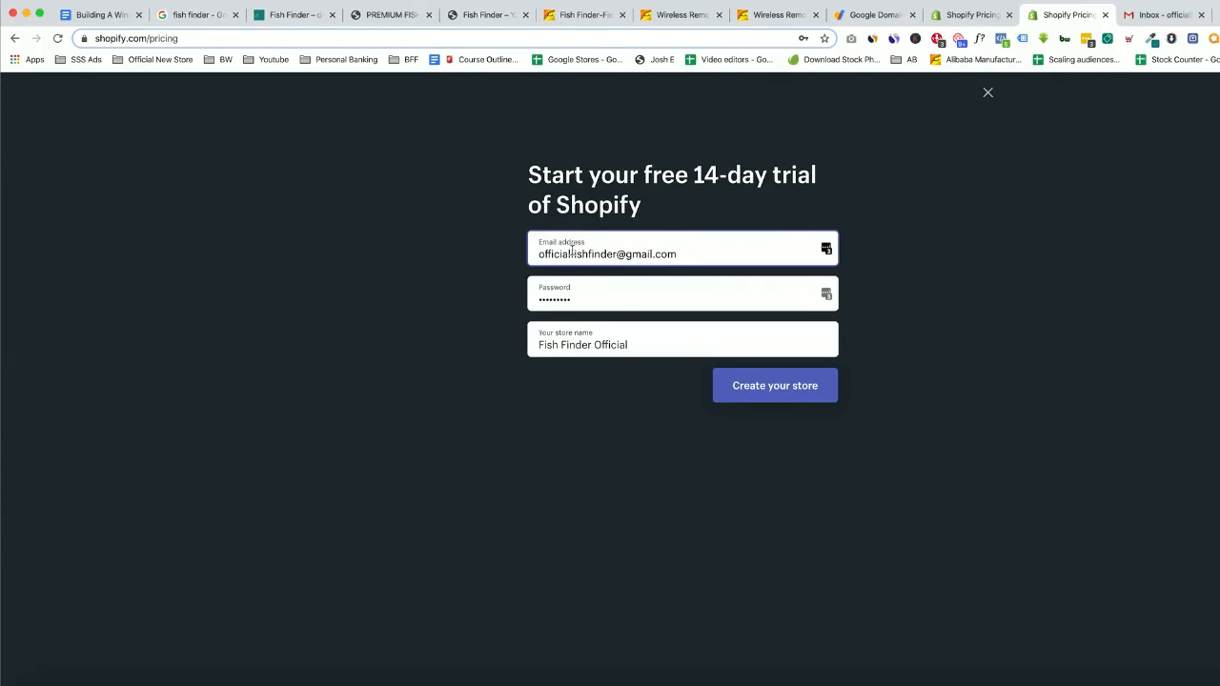
left_click_drag(680, 254, 539, 254)
left_click(684, 254)
left_click_drag(539, 254, 675, 254)
left_click(675, 254)
left_click(787, 393)
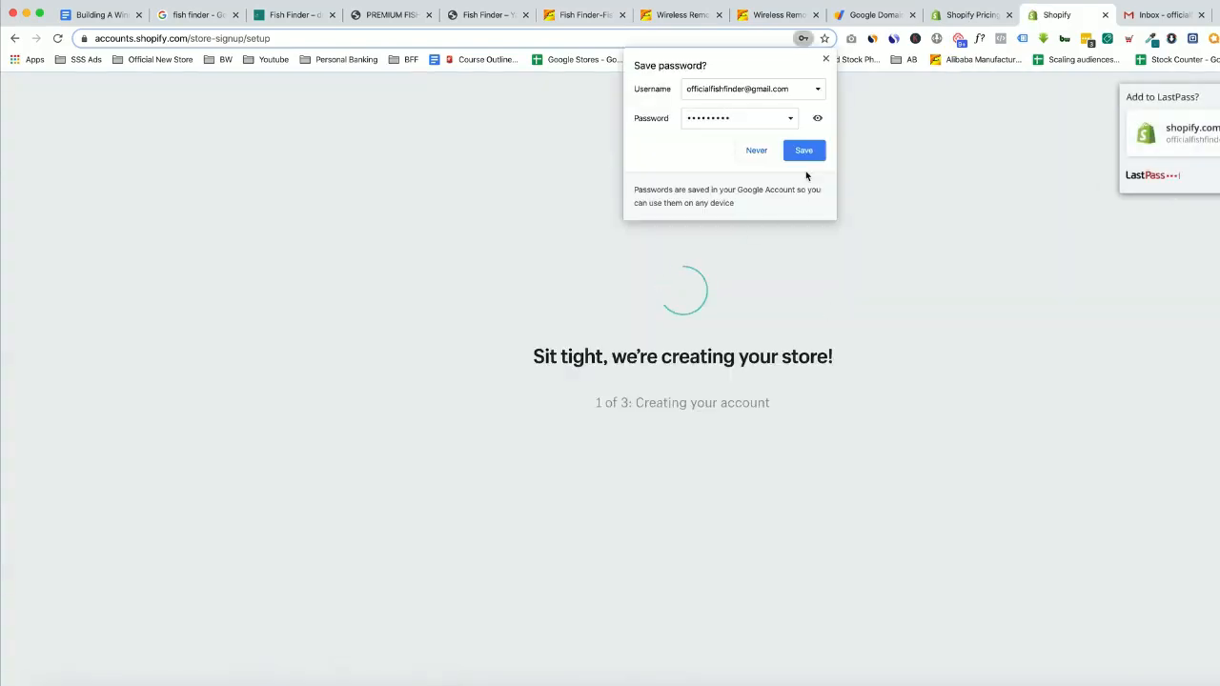
left_click(826, 59)
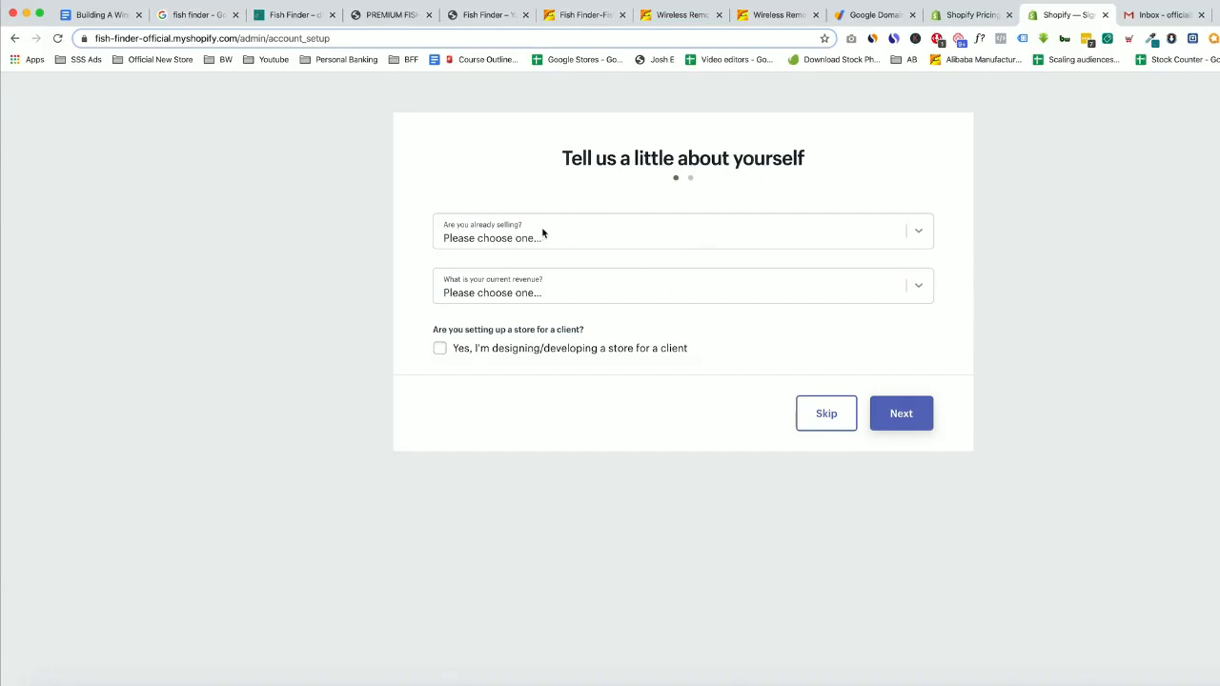
Step: Skip the questions about current selling and revenue, and fill in the default business address form
left_click(673, 350)
left_click(824, 419)
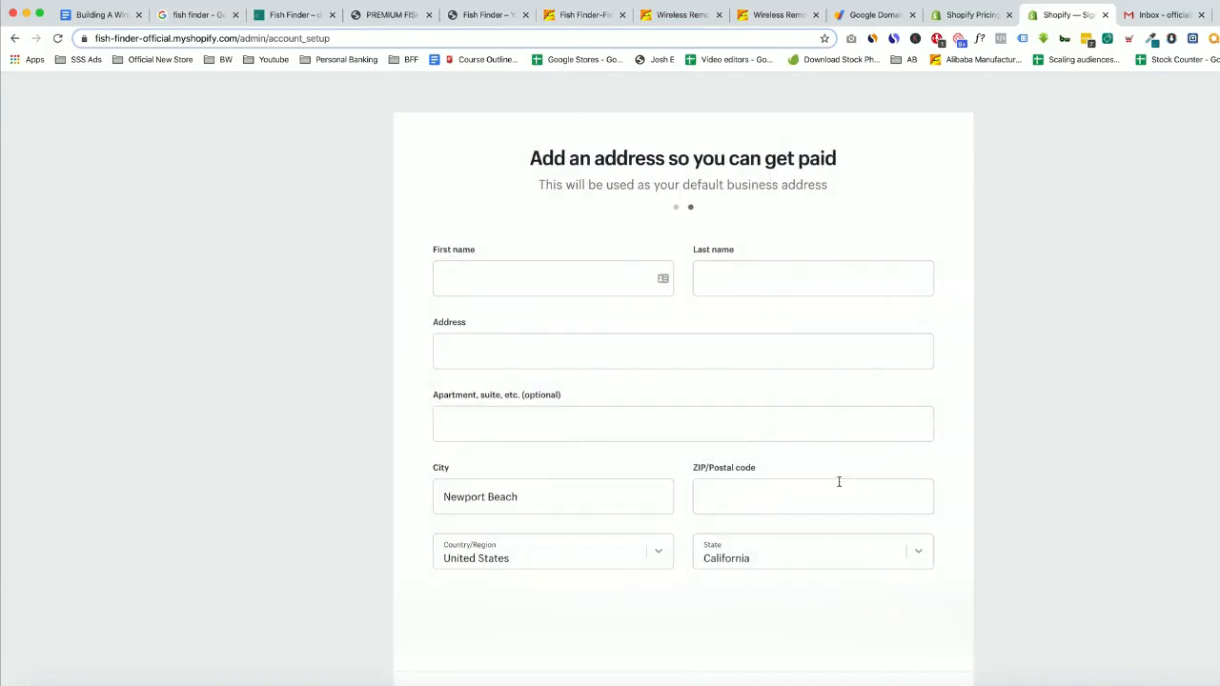
scroll(652, 331, "down", 2)
scroll(652, 331, "up", 2)
scroll(583, 461, "down", 1)
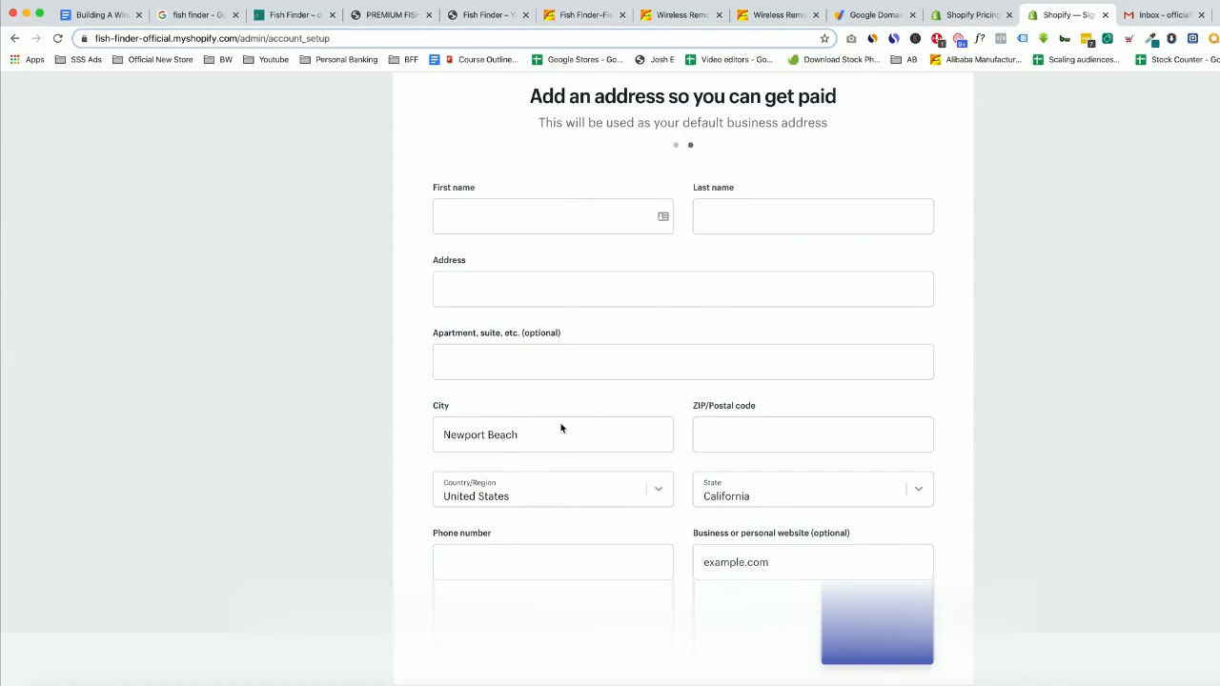
scroll(639, 392, "up", 1)
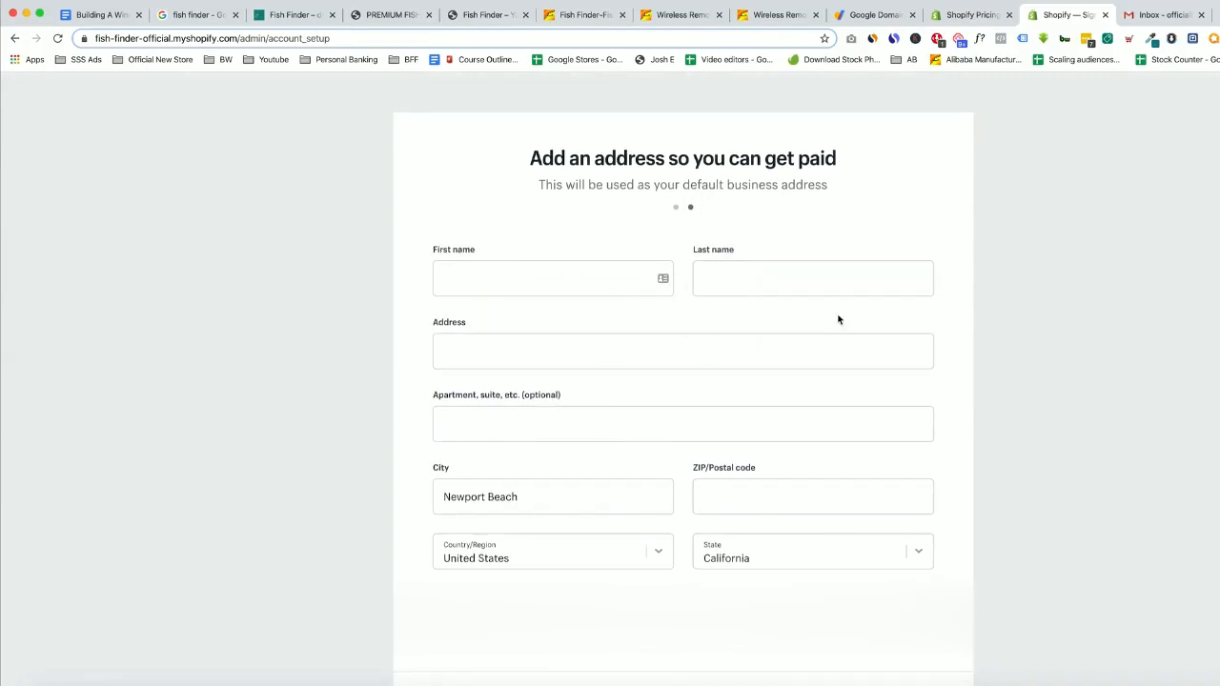
left_click(528, 288)
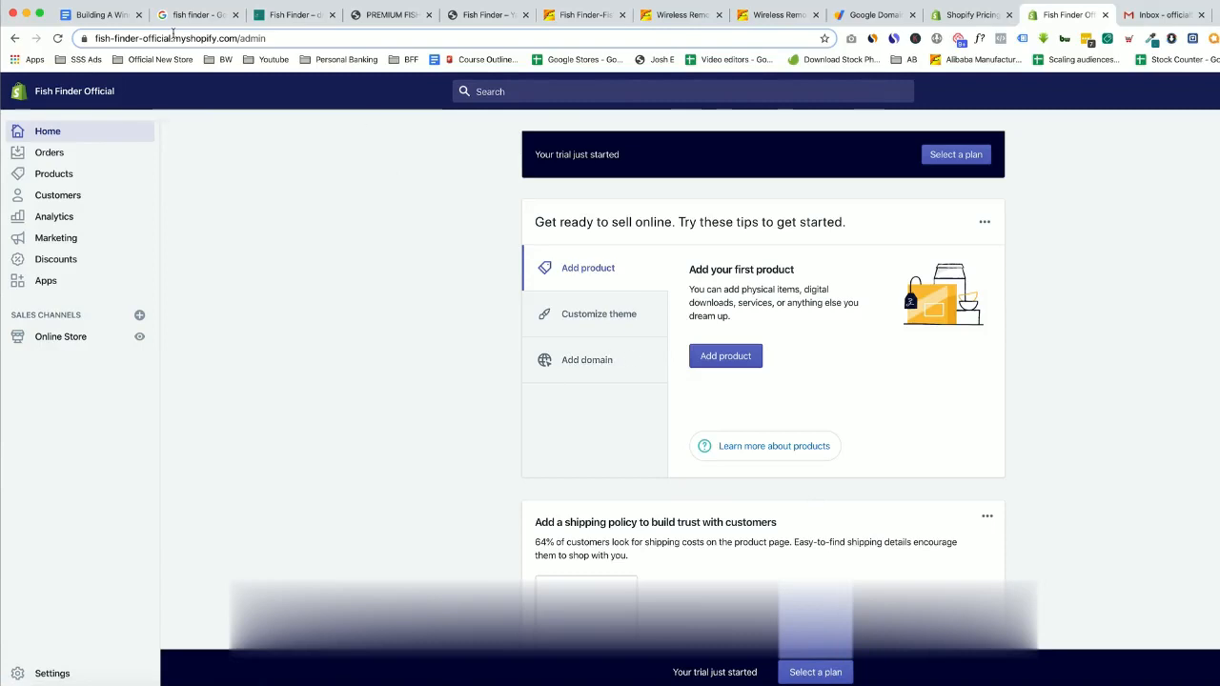
Step: Place the Building A Winning Shopify Store Together document beside the store admin and highlight its Domain Name Strategy item
left_click_drag(95, 14, 257, 14)
left_click_drag(694, 35, 966, 32)
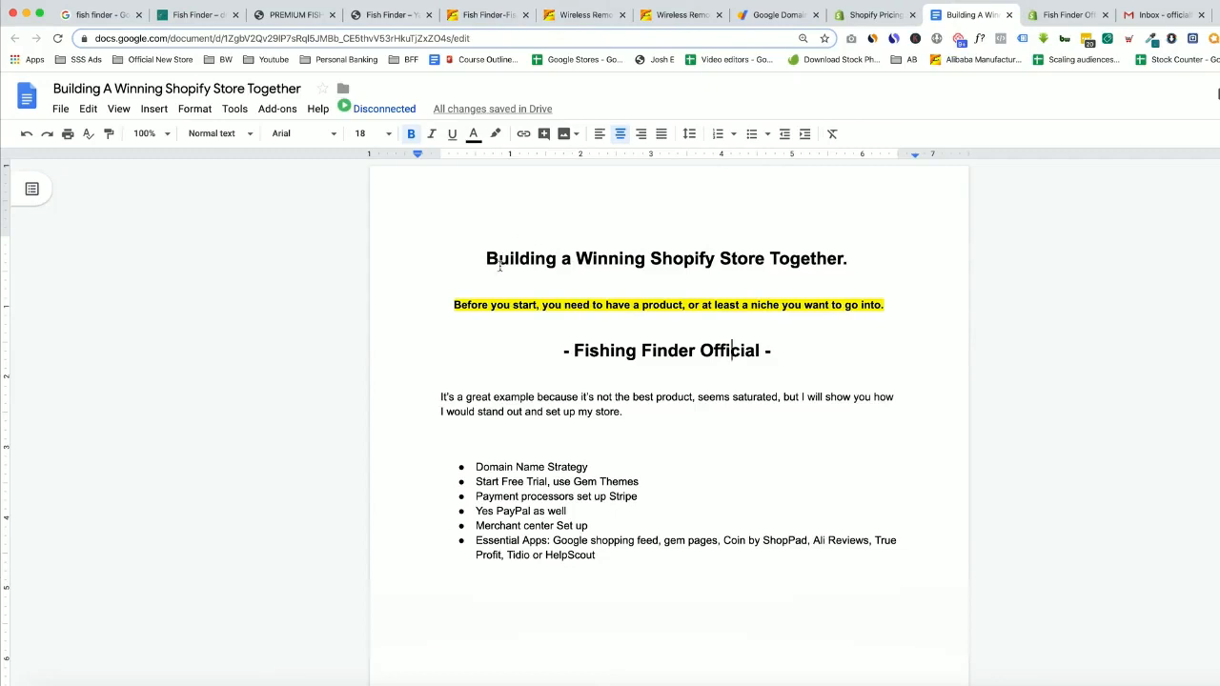
mouse_move(473, 467)
left_mouse_down()
mouse_move(590, 467)
mouse_move(475, 464)
left_mouse_up()
left_click(590, 467)
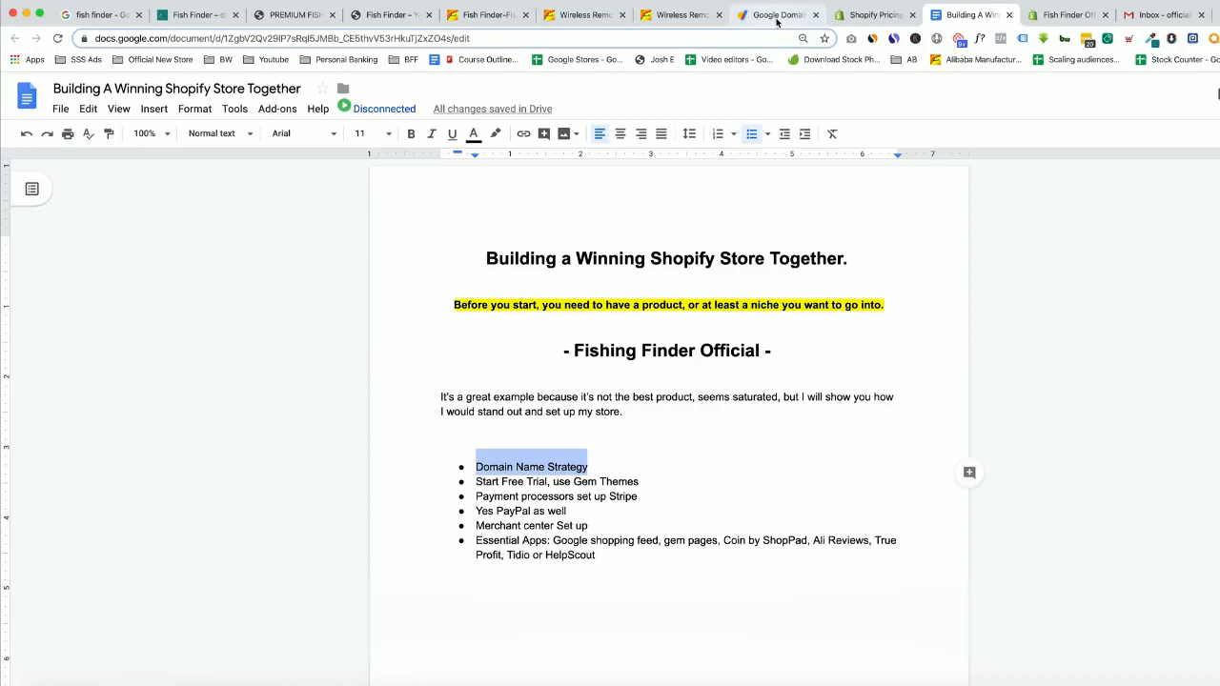
Step: Revisit Yangting's Fish Finder product page and the sponsored sellers in the Google results for fish finder
left_click(374, 16)
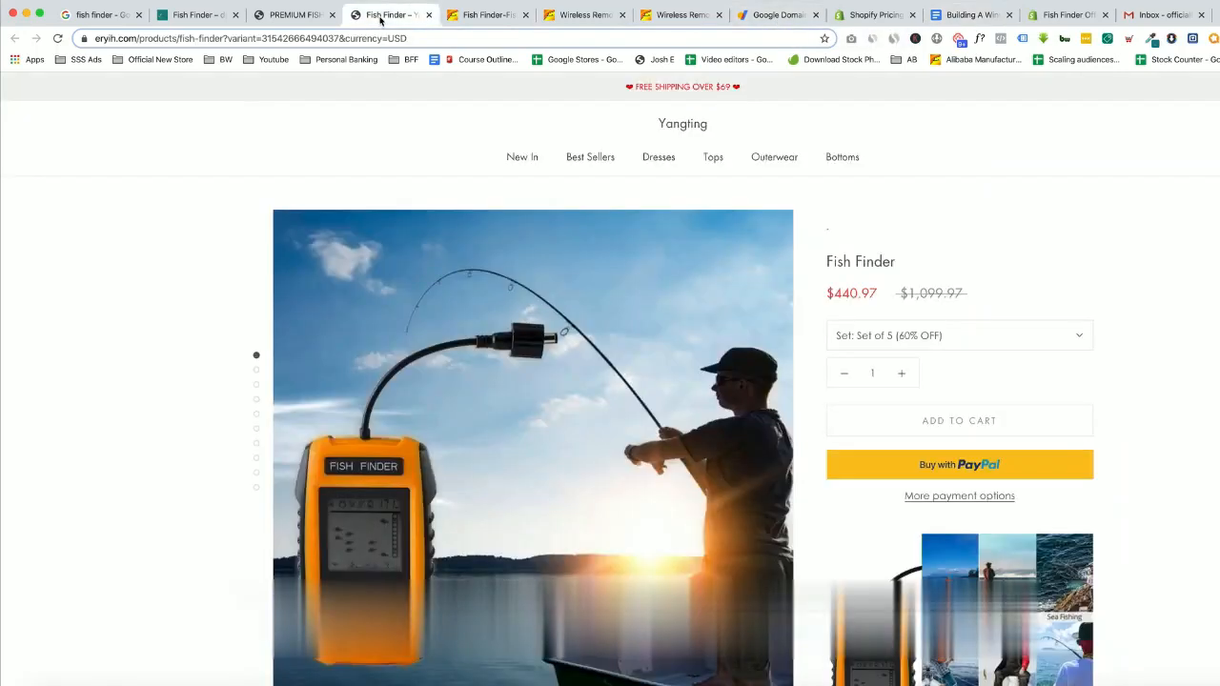
left_click(103, 16)
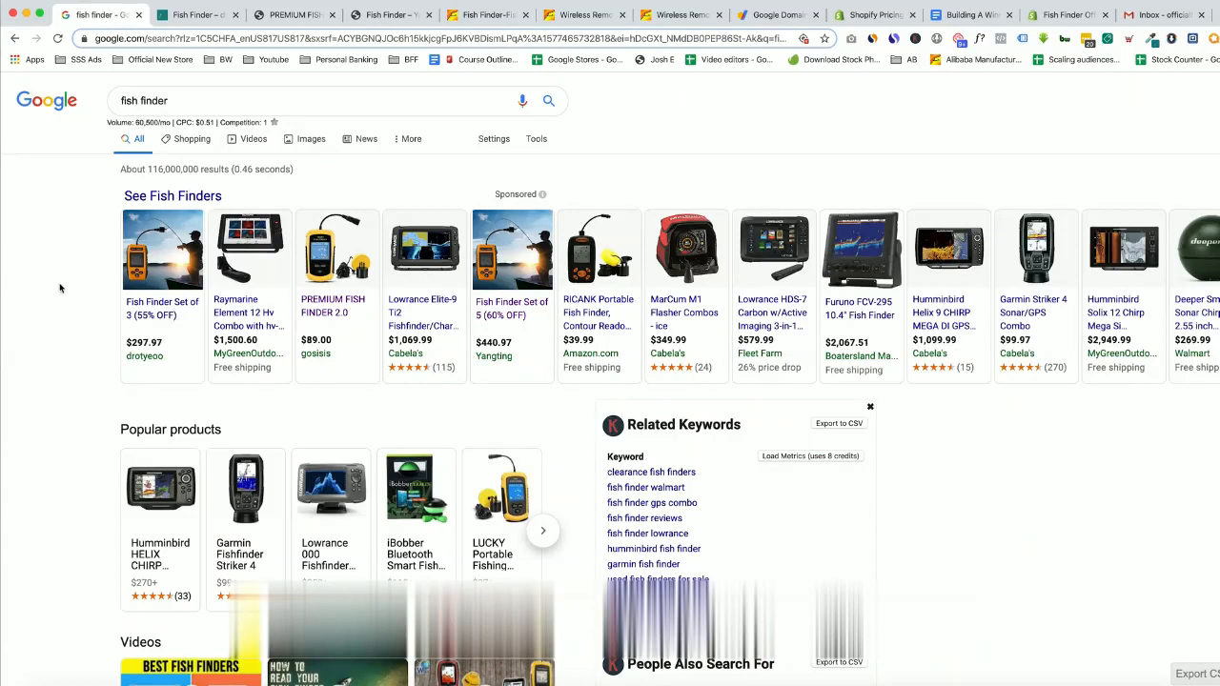
mouse_move(174, 254)
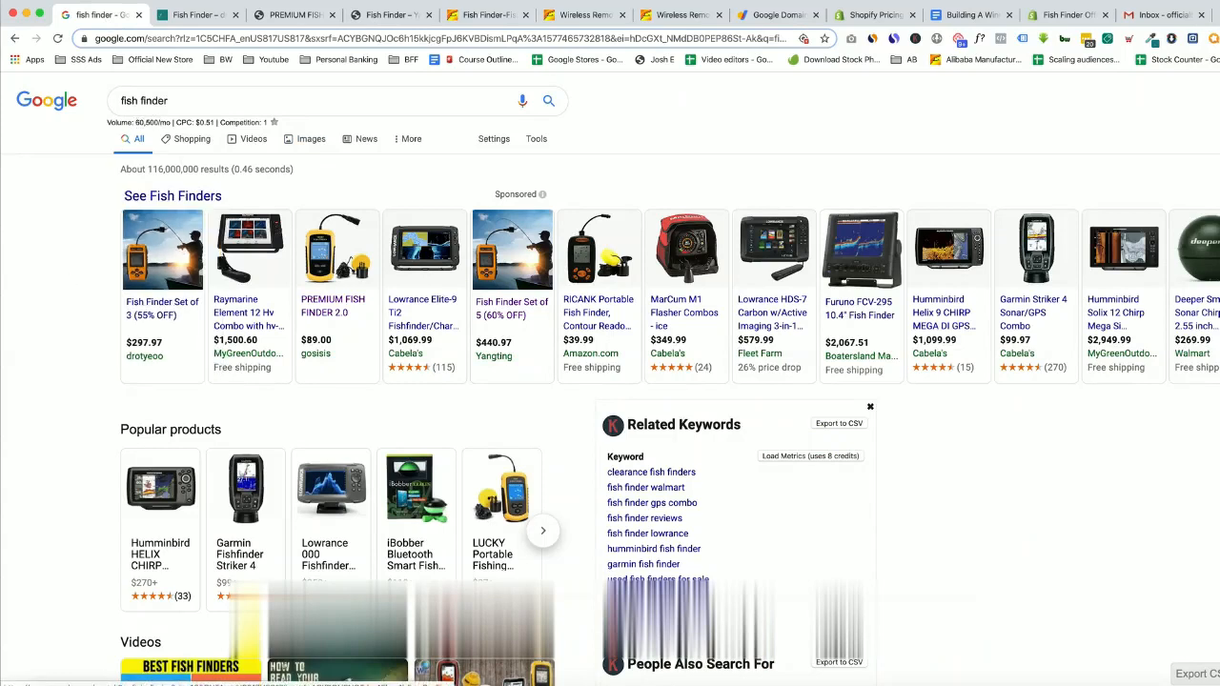
Step: Examine the available endings and yearly prices for the fishfinderofficial name in Google Domains
left_click(777, 19)
left_click_drag(561, 179, 645, 180)
left_click(455, 293)
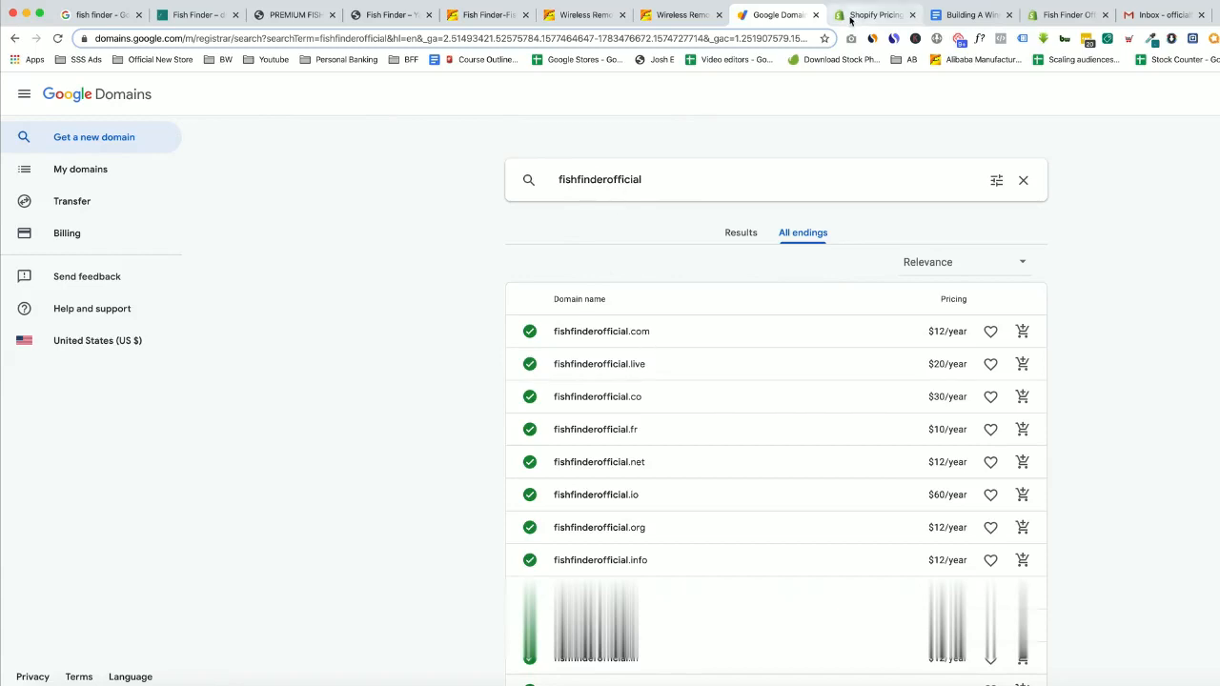
Step: Switch to the Fish Finder Official Shopify admin, start buying a new domain and search for fishfinderofficial
left_click(1062, 14)
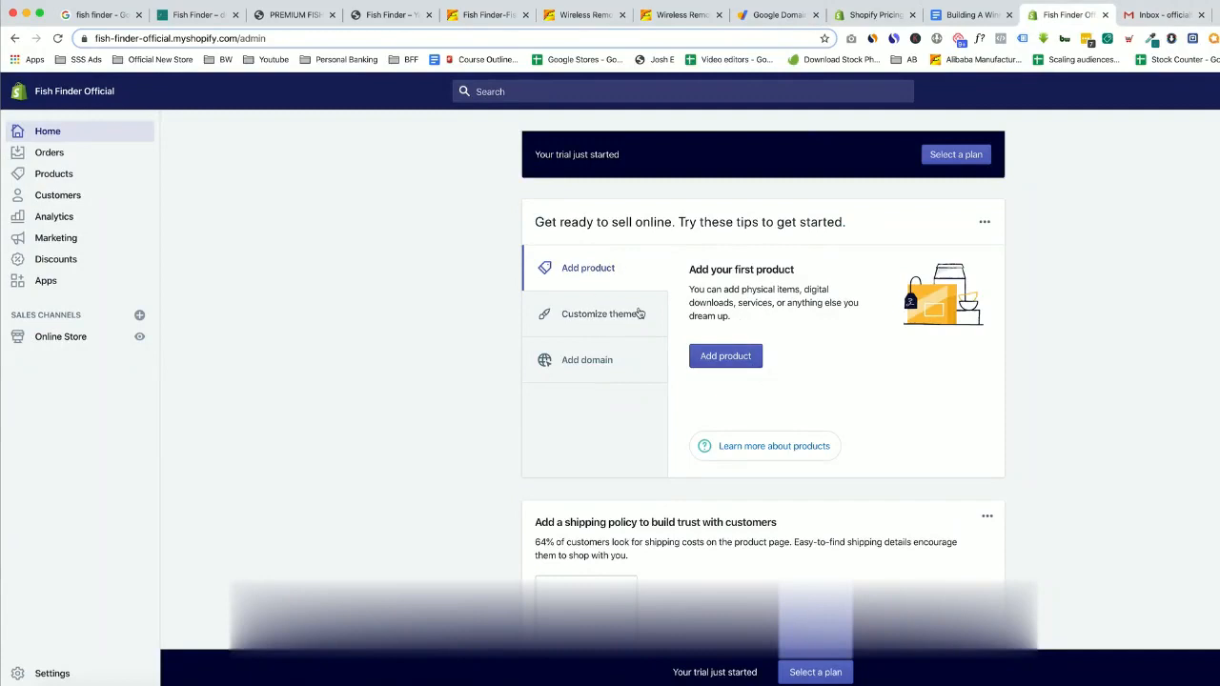
left_click(602, 364)
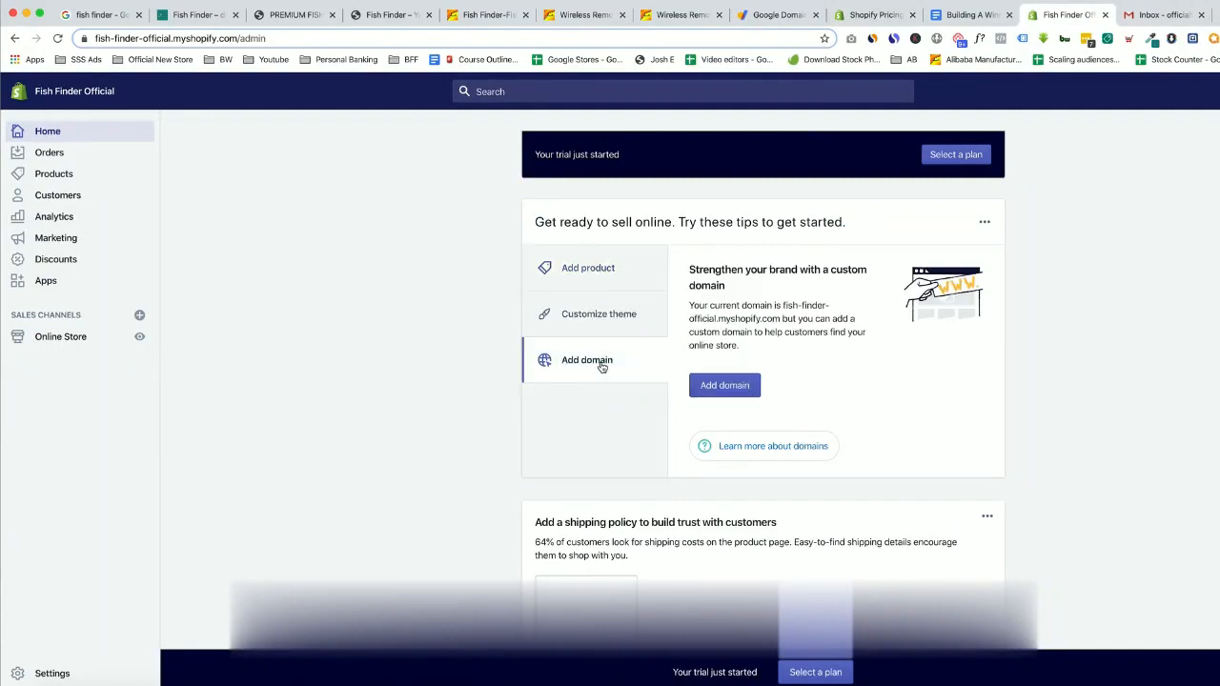
left_click(725, 385)
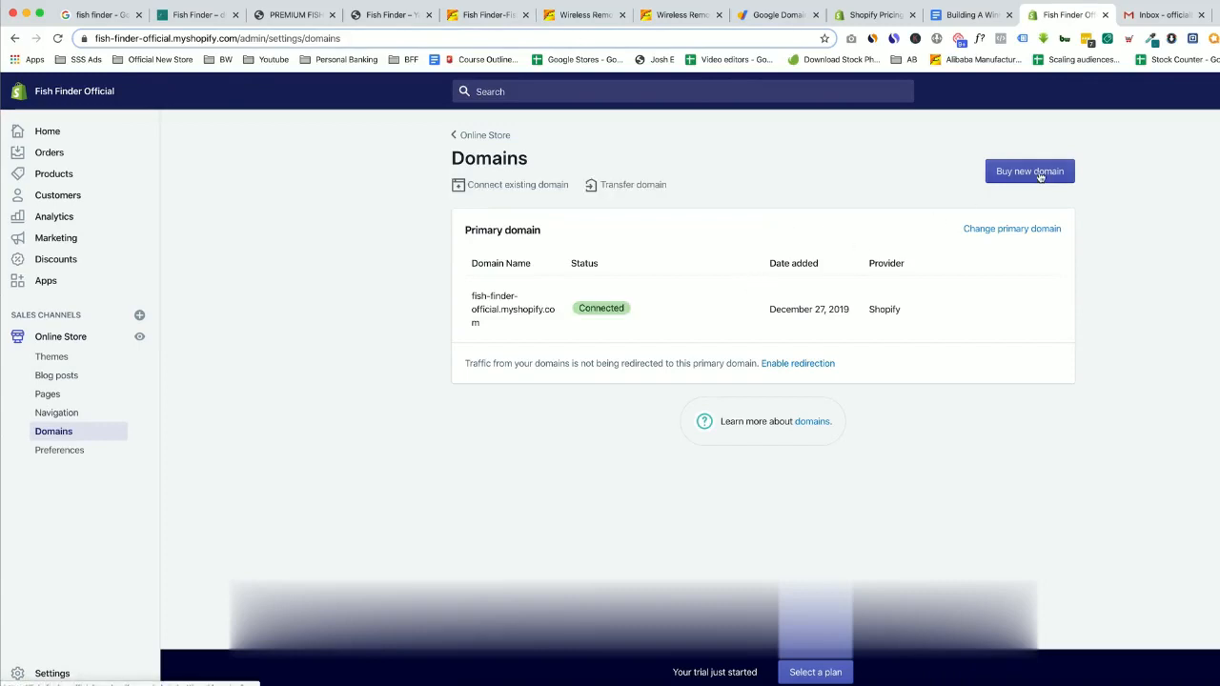
left_click(1040, 174)
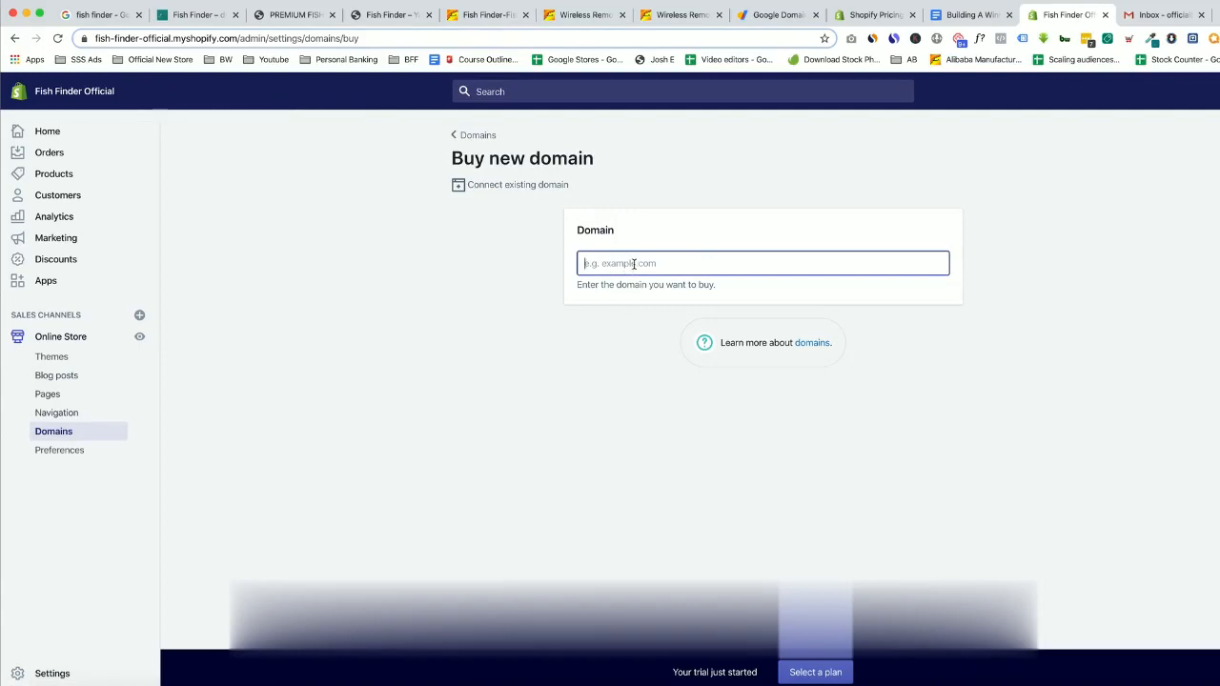
type("fishfinderofficial")
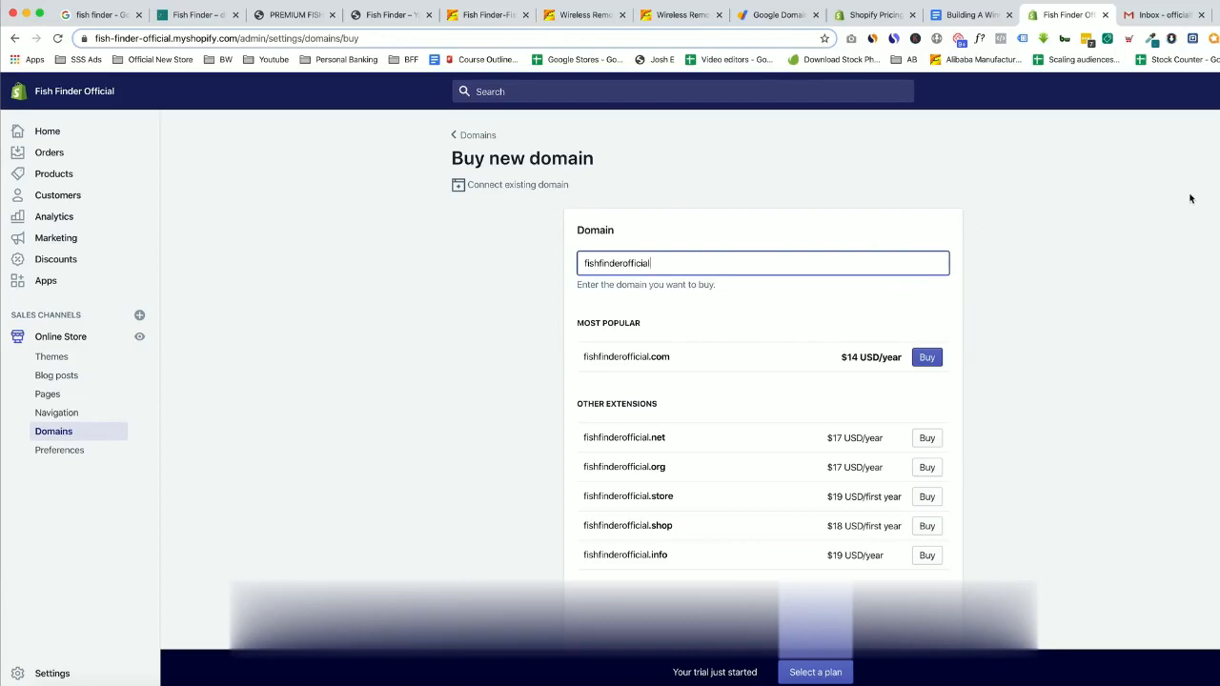
Step: Compare the fishfinderofficial.com price with Google Domains, and choose to buy fishfinderofficial.com through Shopify
left_click(767, 24)
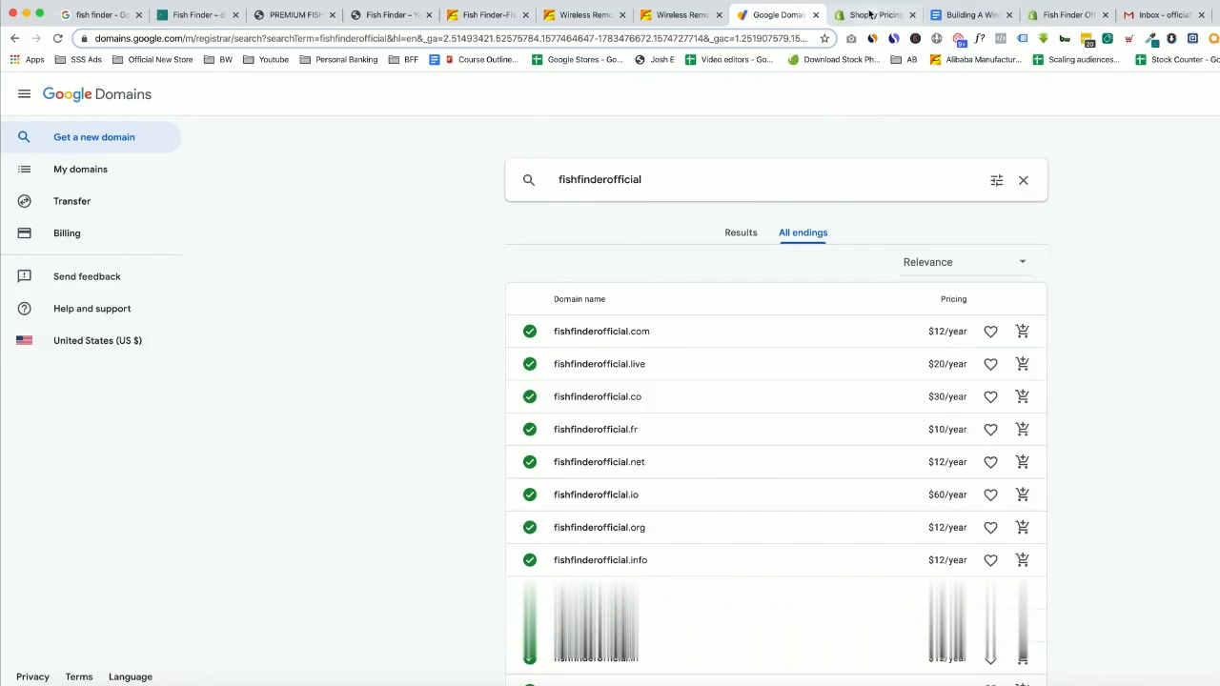
left_click(1068, 16)
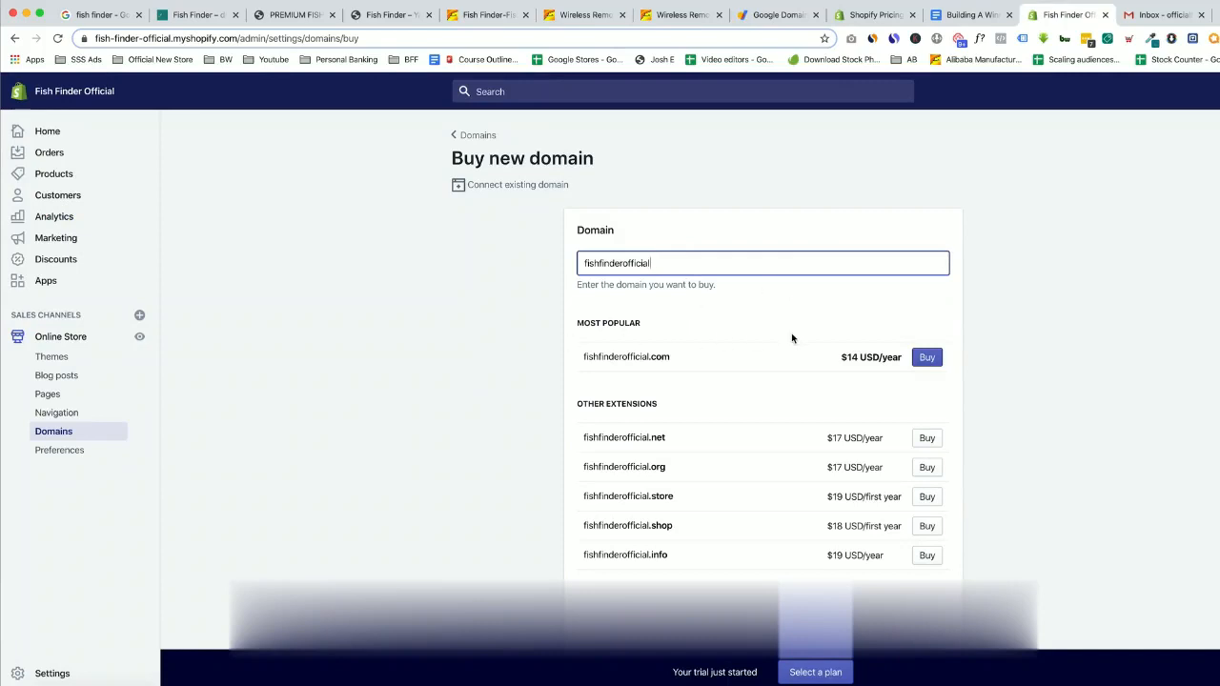
left_click(927, 360)
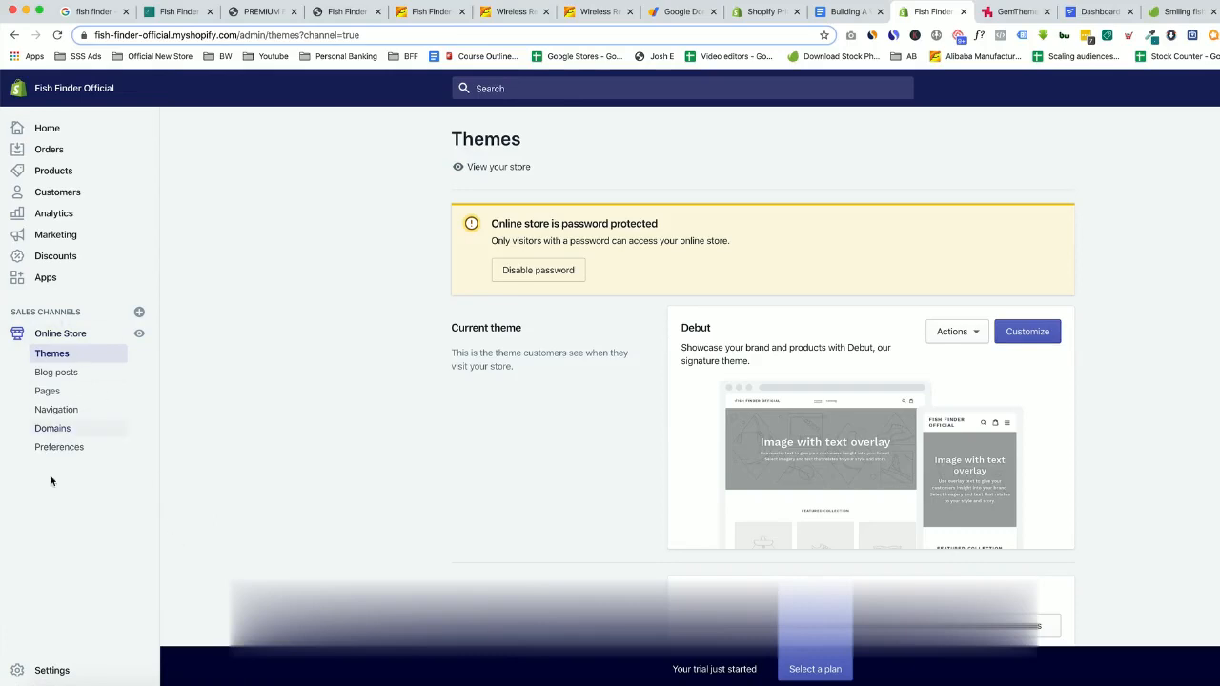
Step: Open the store's payment provider settings and review the Shopify Payments and PayPal Express Checkout sections
left_click(56, 672)
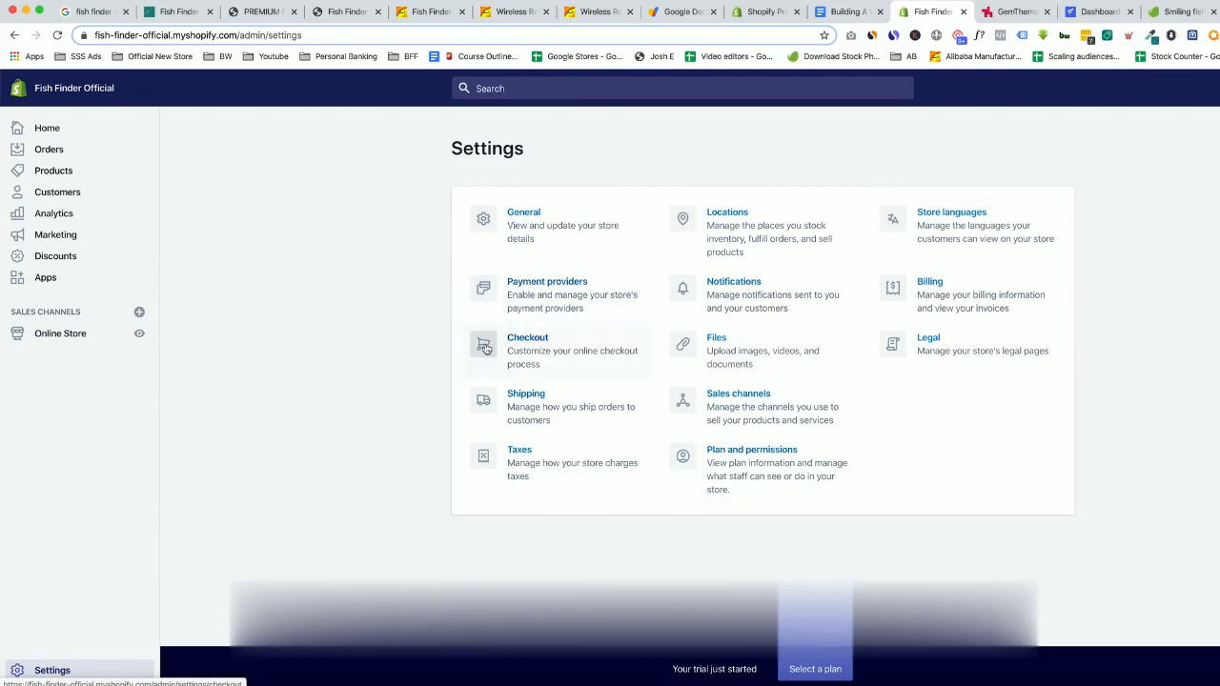
left_click(567, 296)
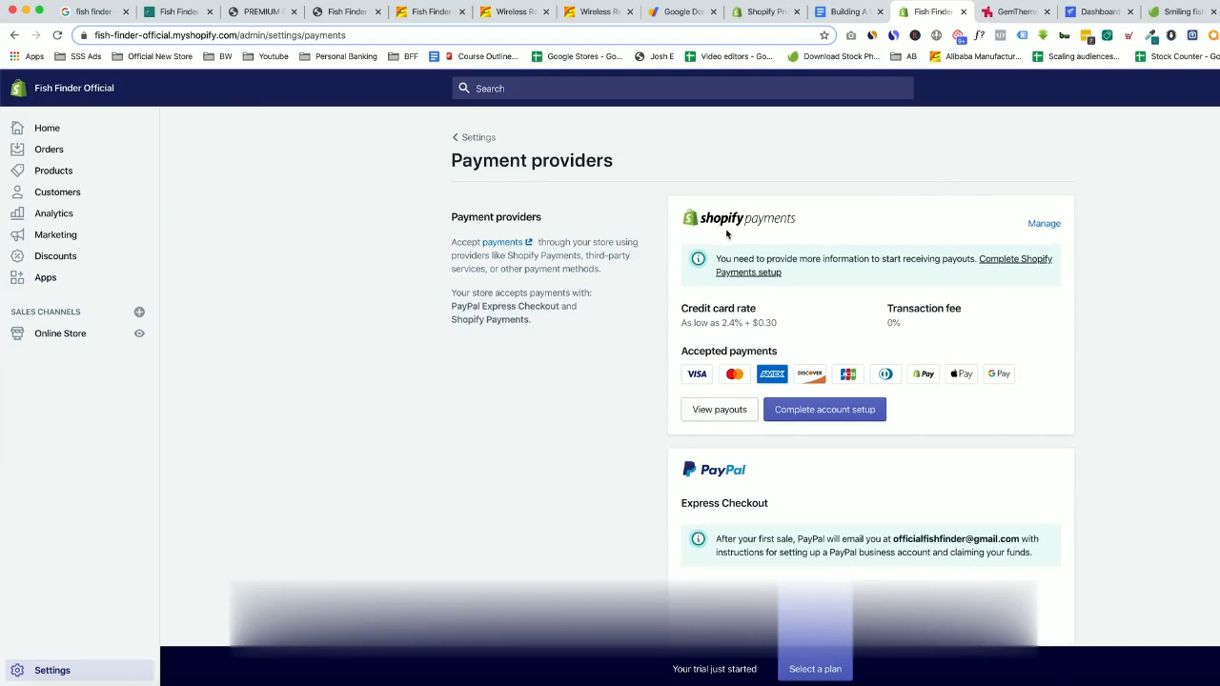
scroll(1085, 339, "down", 1)
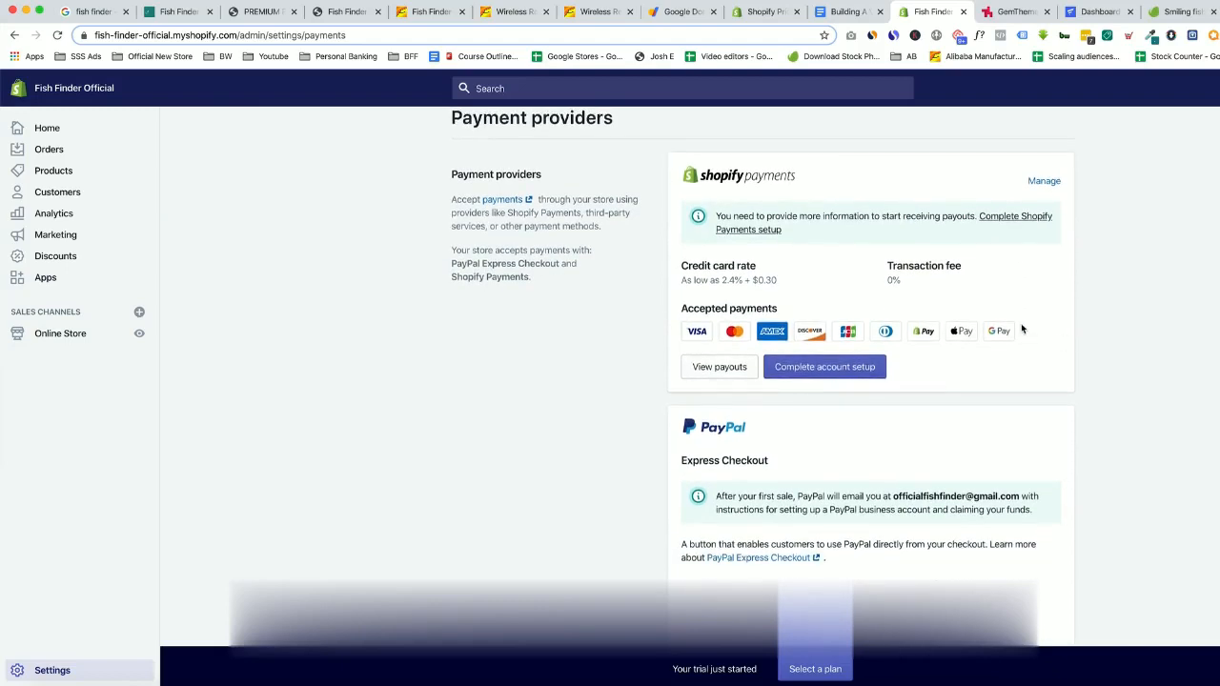
scroll(748, 195, "down", 2)
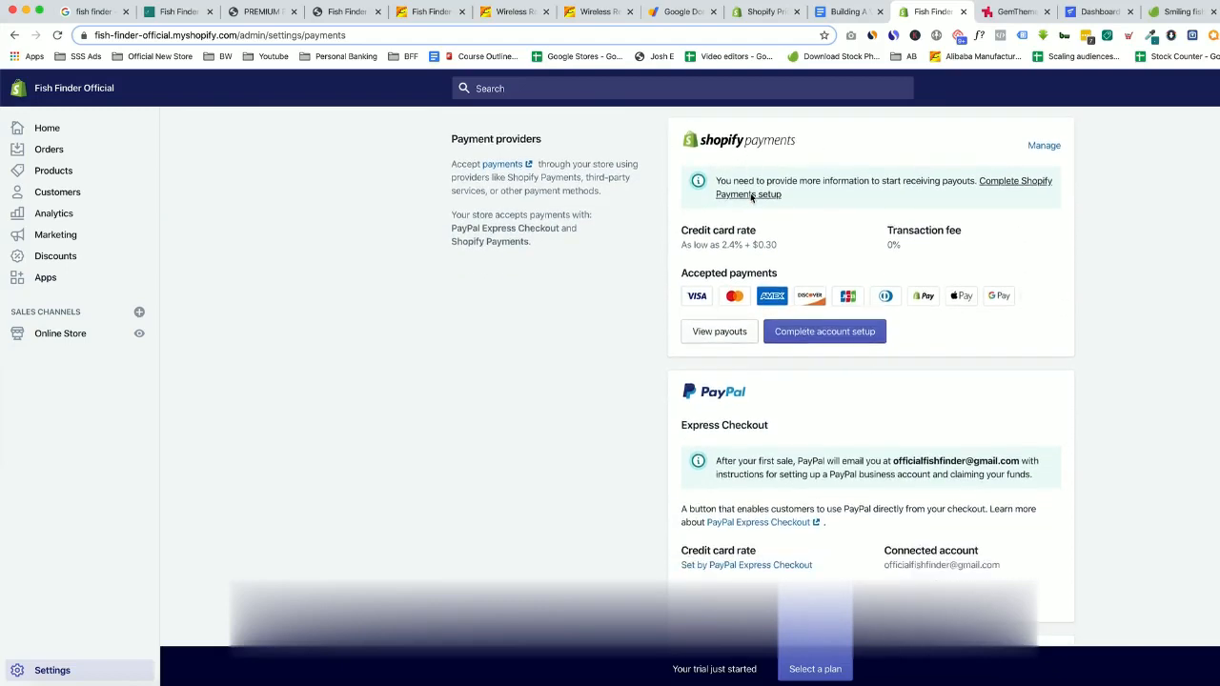
scroll(797, 367, "up", 3)
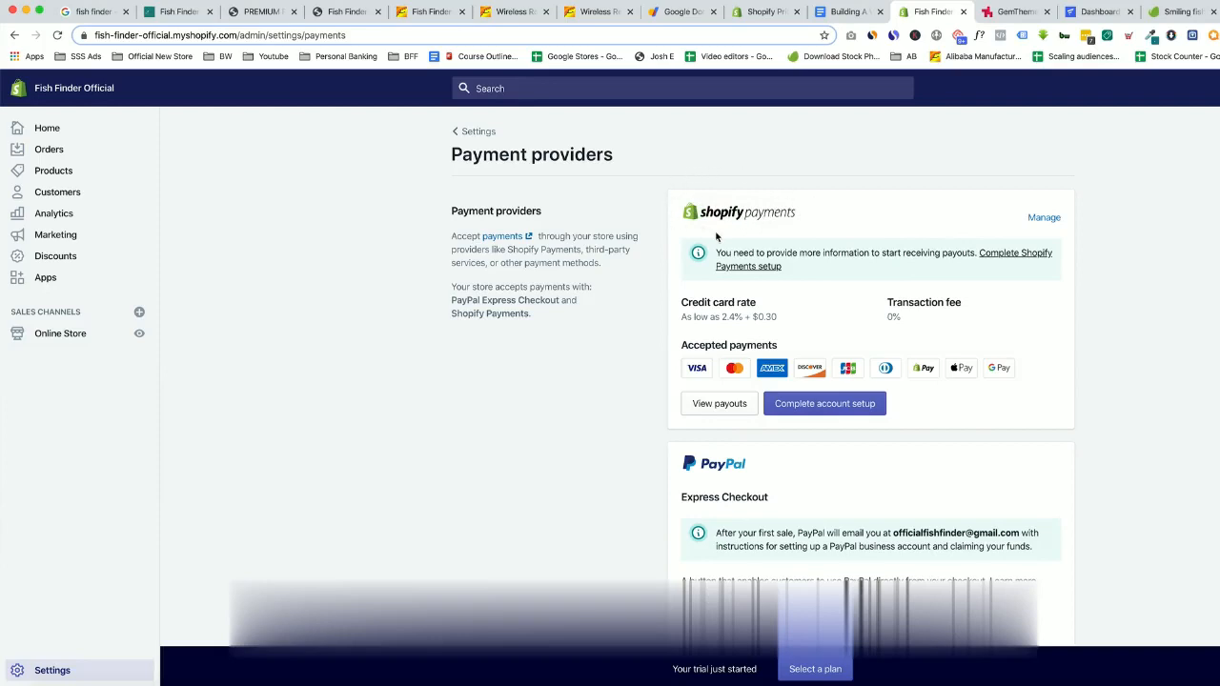
scroll(781, 285, "down", 1)
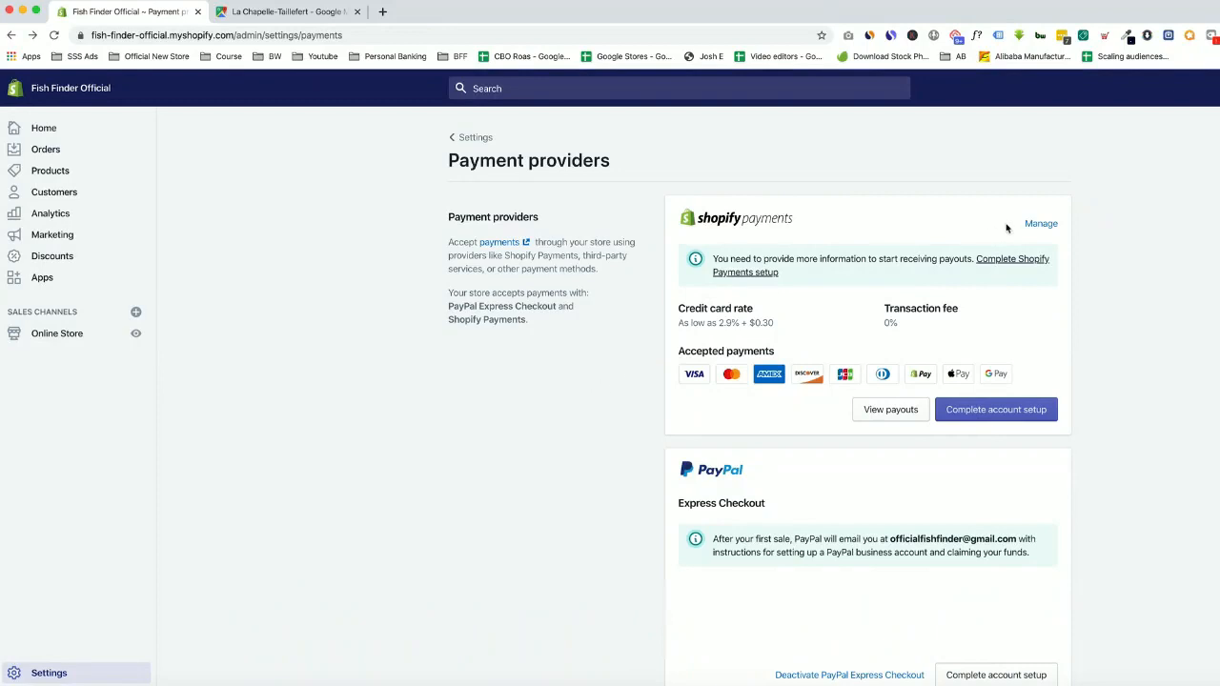
Step: Deactivate Shopify Payments from its management page, selecting a reason for the deactivation
left_click(1041, 225)
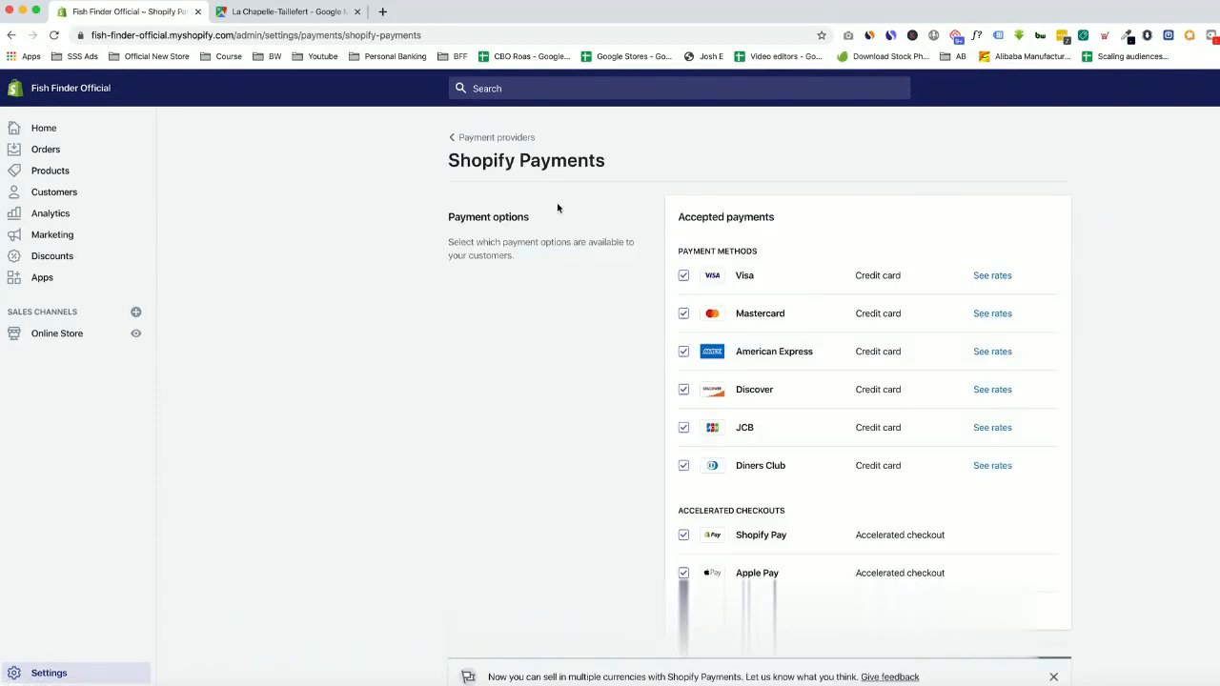
scroll(597, 436, "down", 5)
scroll(597, 435, "down", 5)
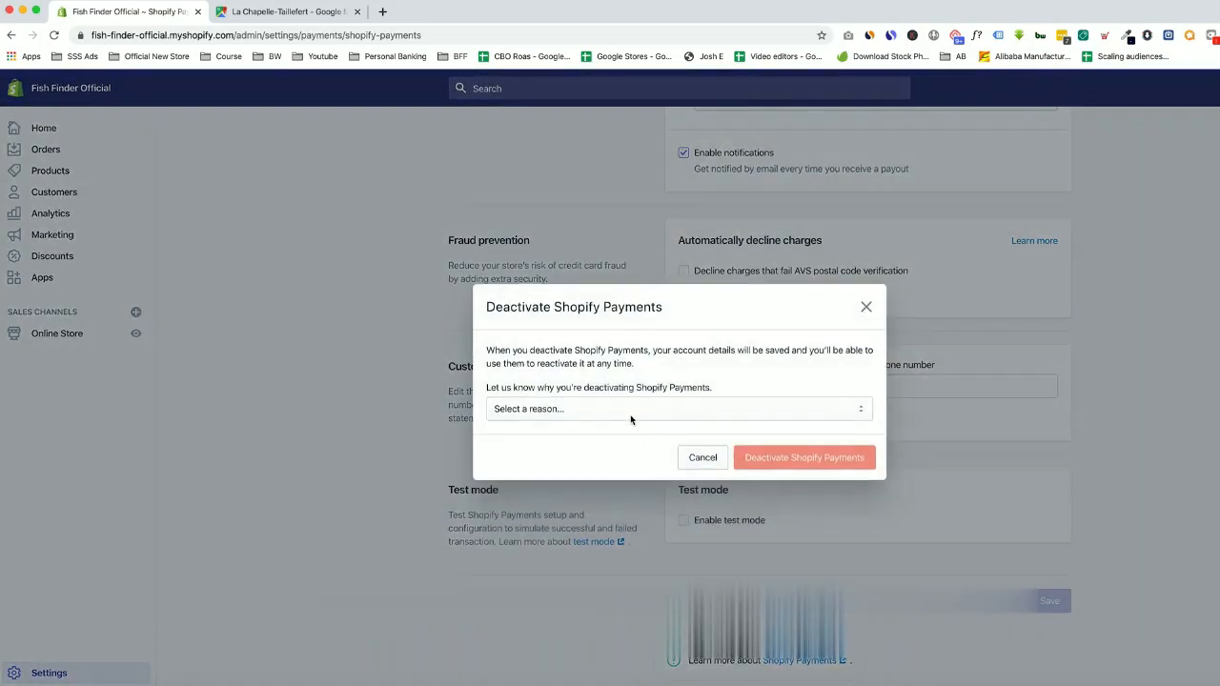
left_click(630, 419)
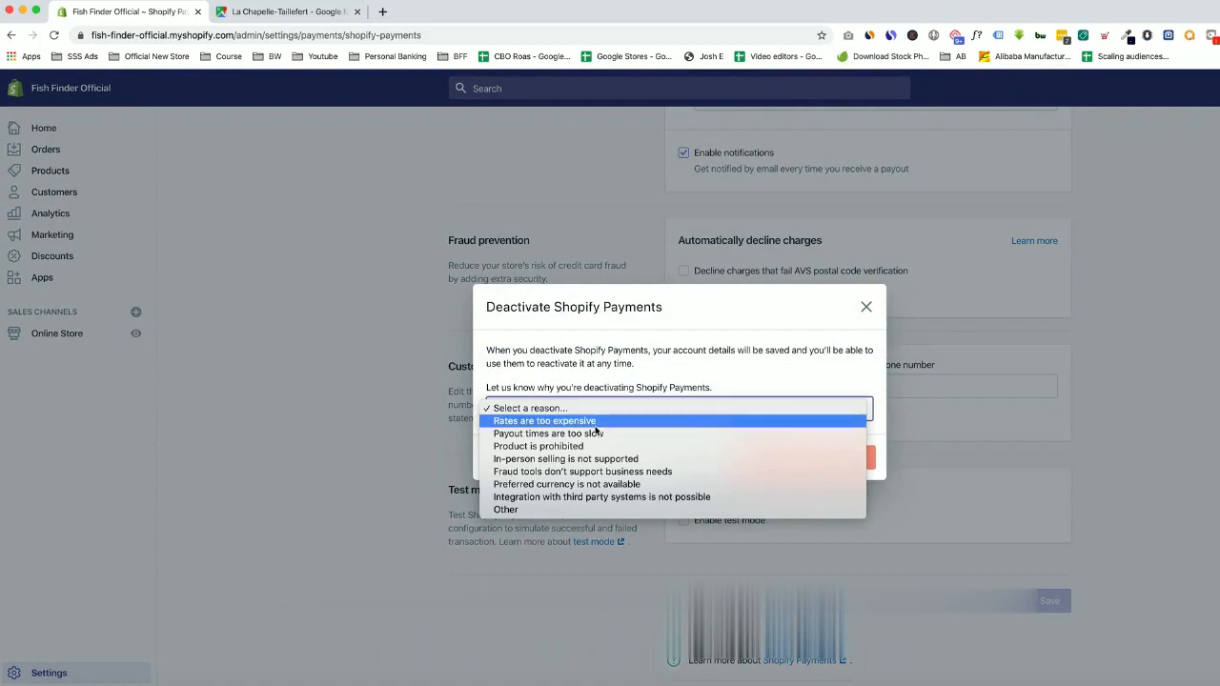
left_click(597, 435)
left_click(843, 461)
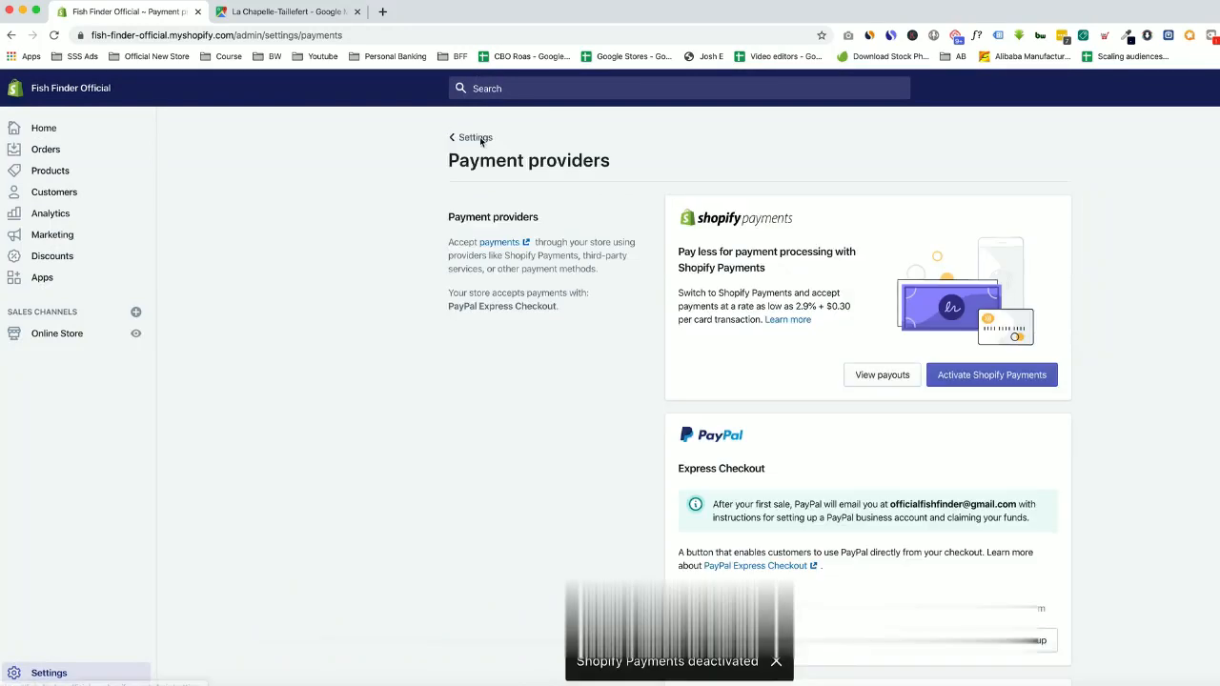
Step: Open the store's general settings and check the store contact email and customer email
left_click(479, 140)
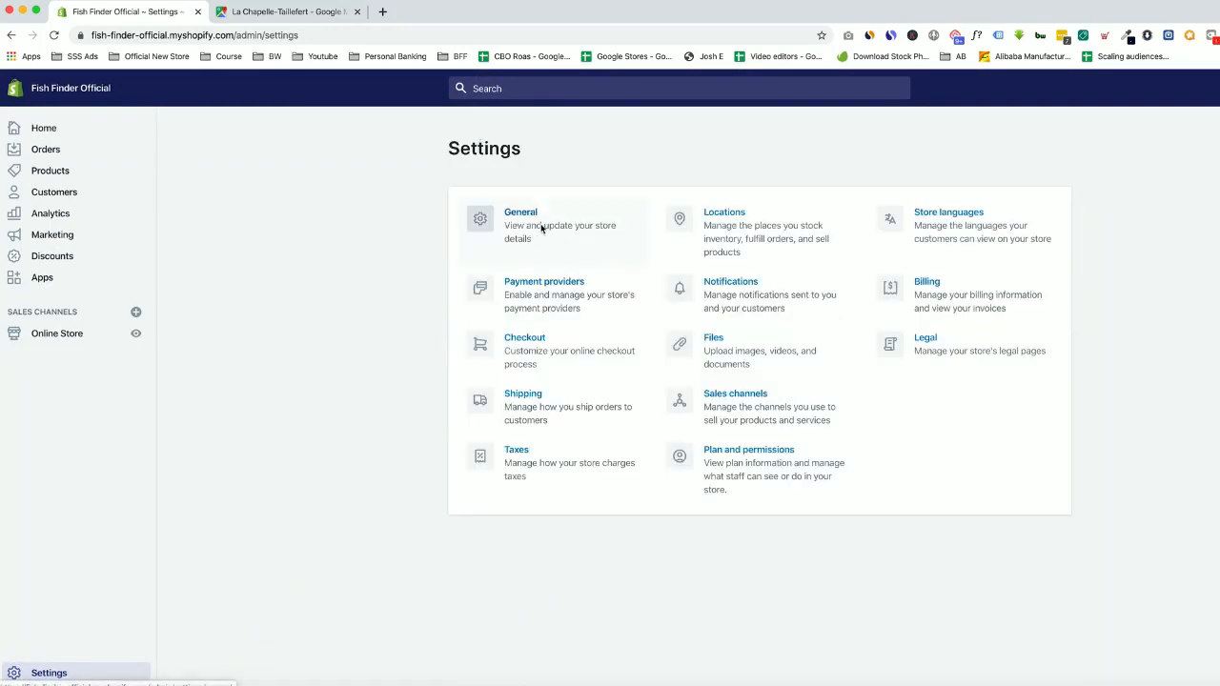
left_click(550, 218)
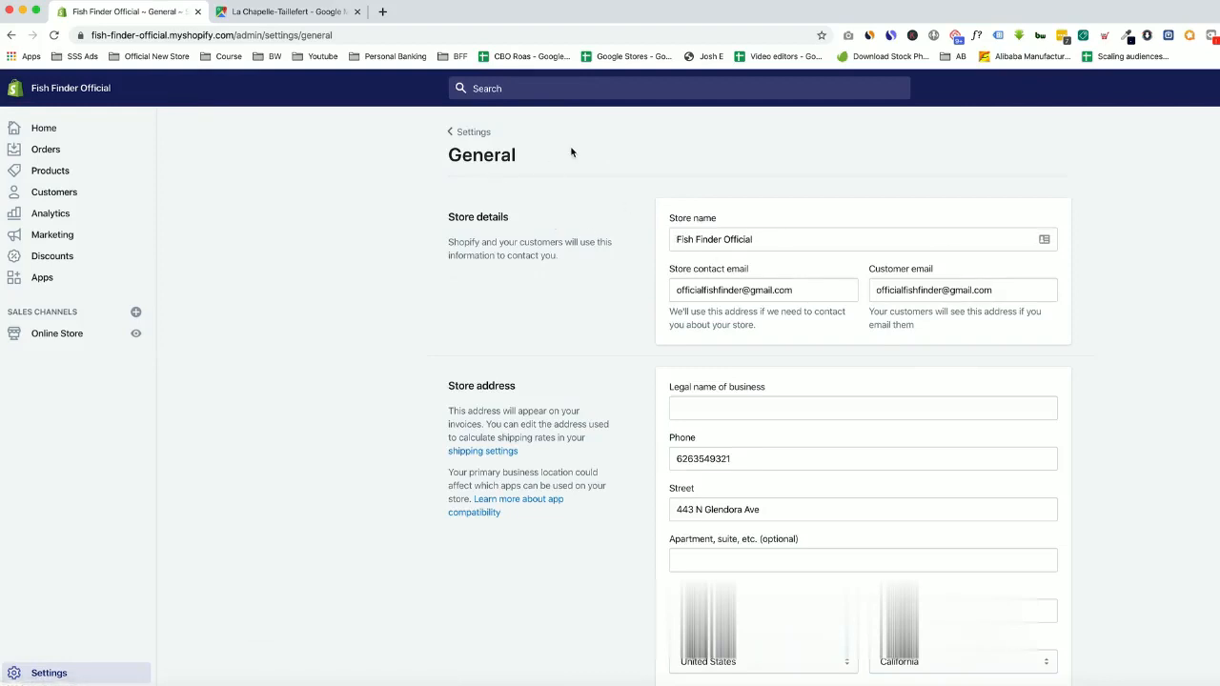
triple_click(731, 291)
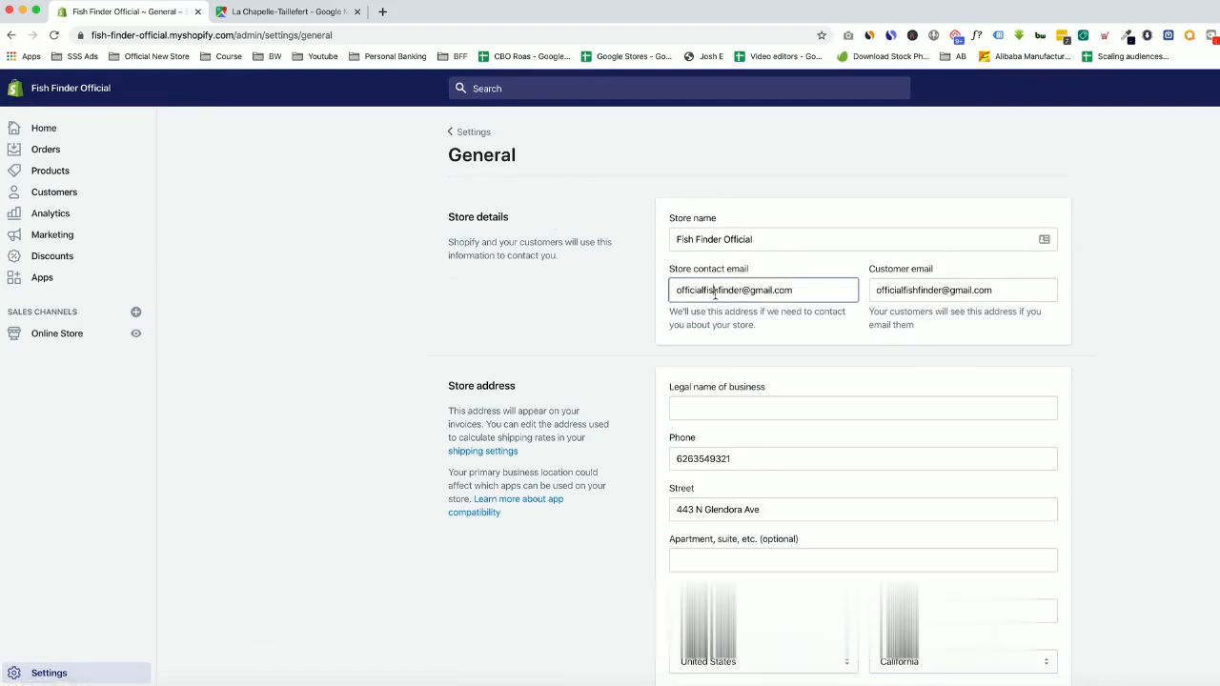
left_click(657, 294)
left_click_drag(675, 292, 790, 293)
left_click_drag(877, 292, 1052, 291)
left_click(1120, 298)
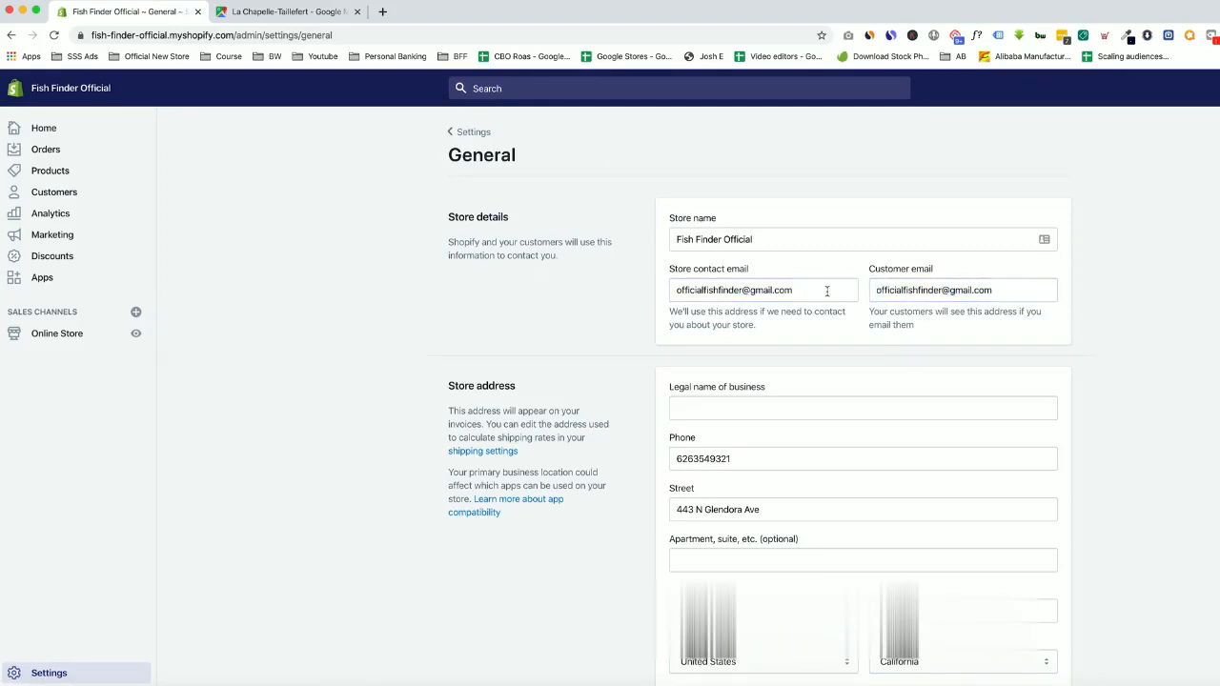
left_click_drag(792, 292, 677, 292)
left_click(633, 288)
Step: Set the country/region of the store address to France
scroll(637, 324, "down", 4)
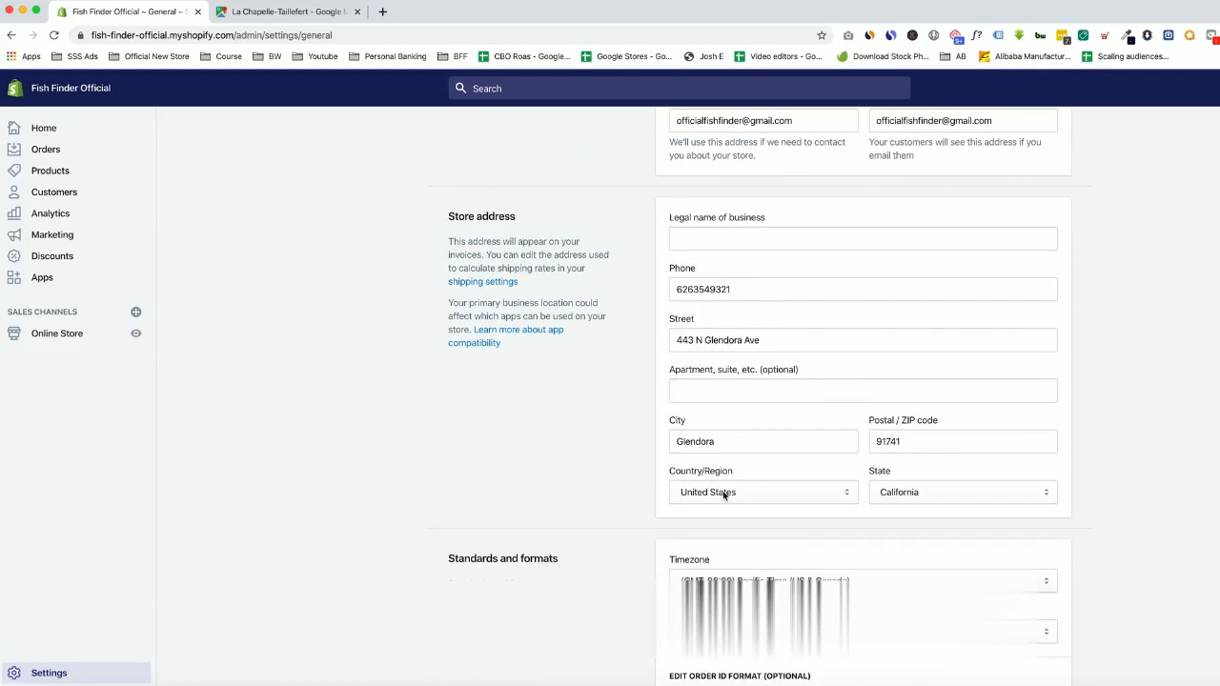
scroll(734, 493, "down", 1)
left_click(764, 450)
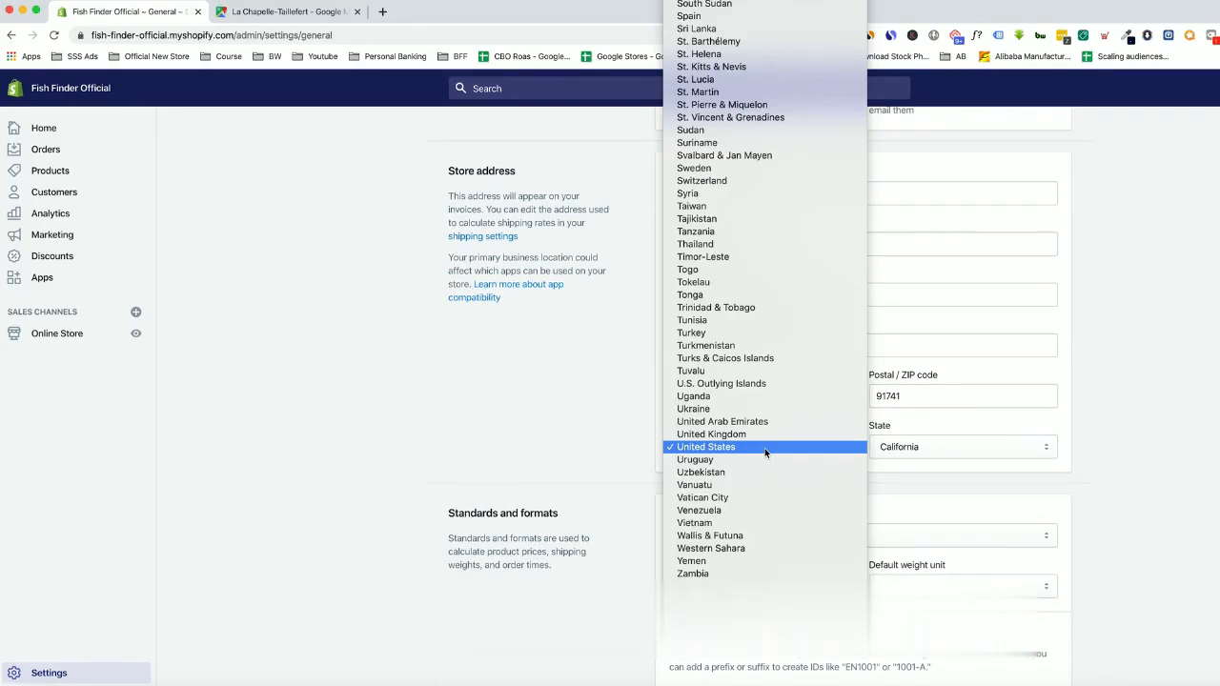
left_click(725, 446)
type("fr")
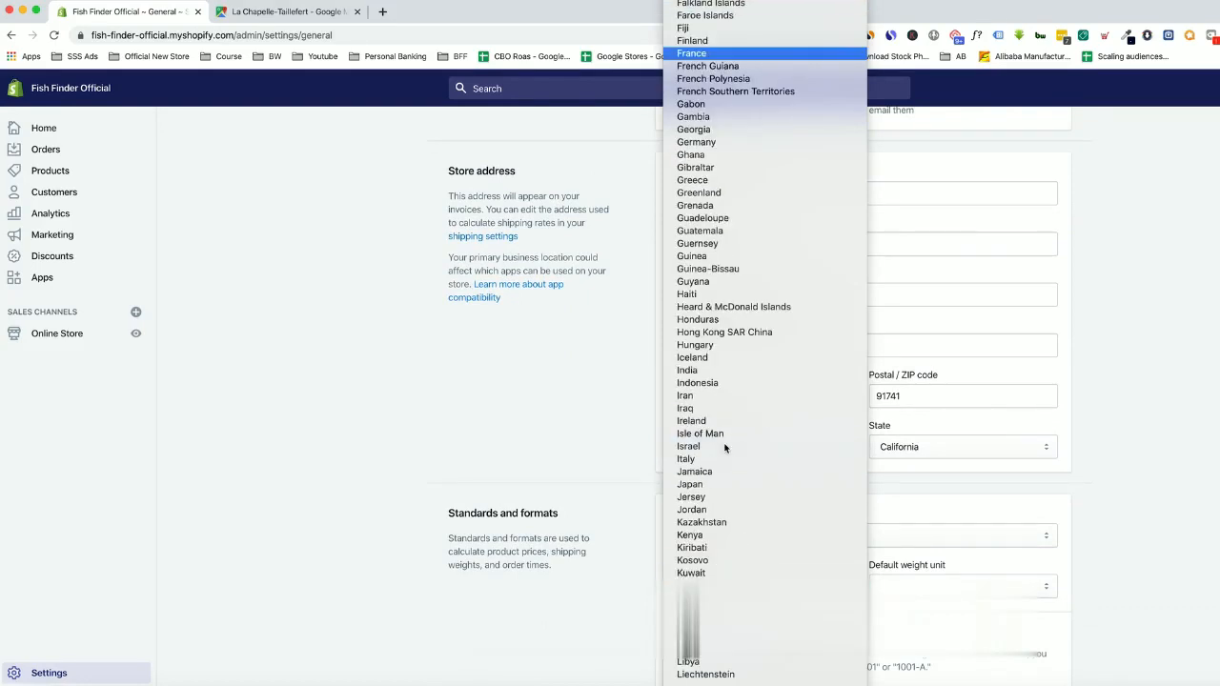
key("Return")
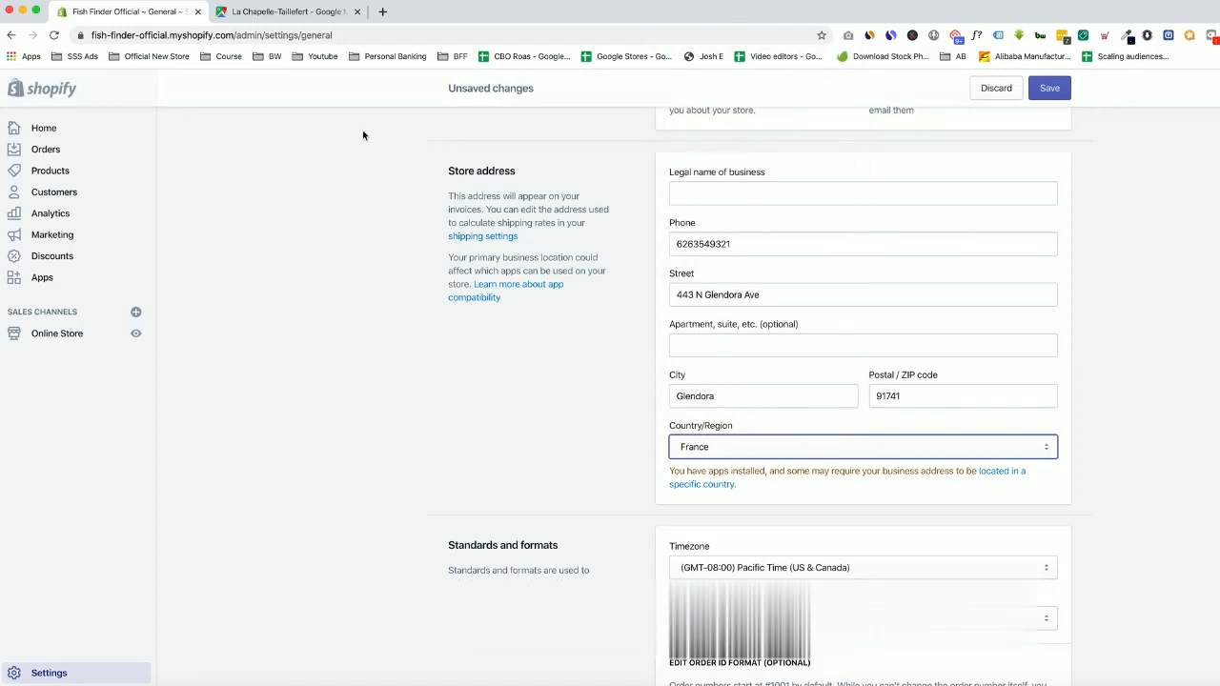
Step: Switch to Google Maps and examine where La Chapelle-Taillefert lies within France
left_click(260, 15)
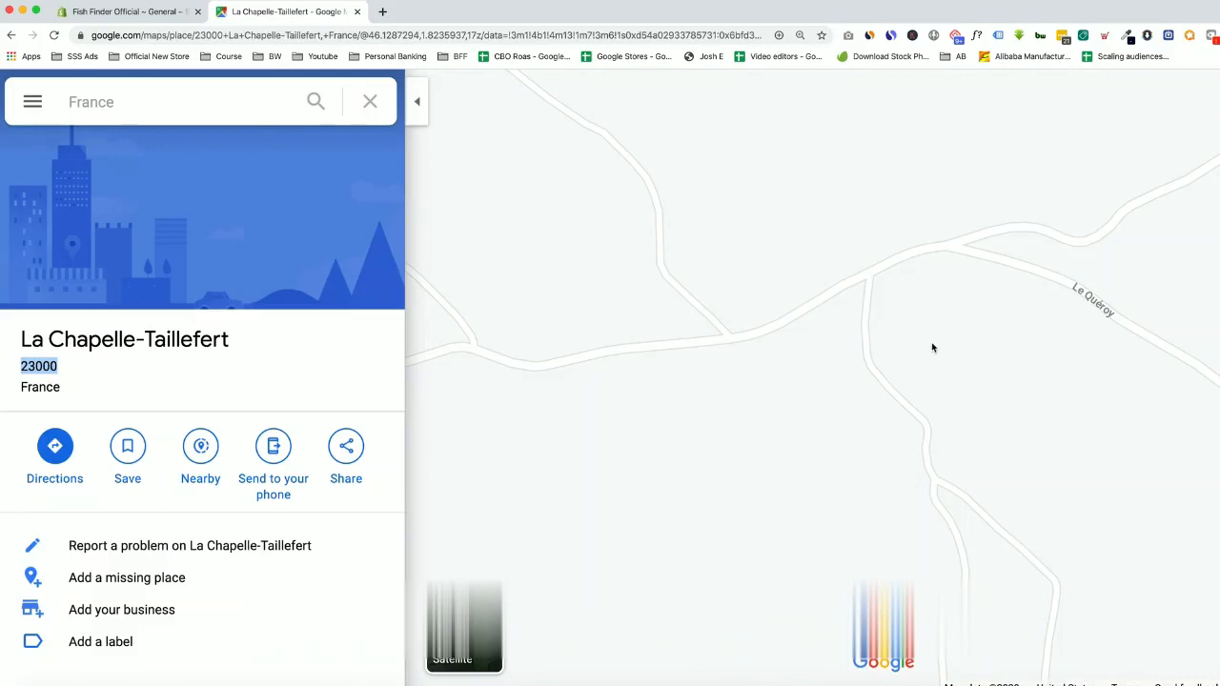
scroll(885, 381, "down", 10)
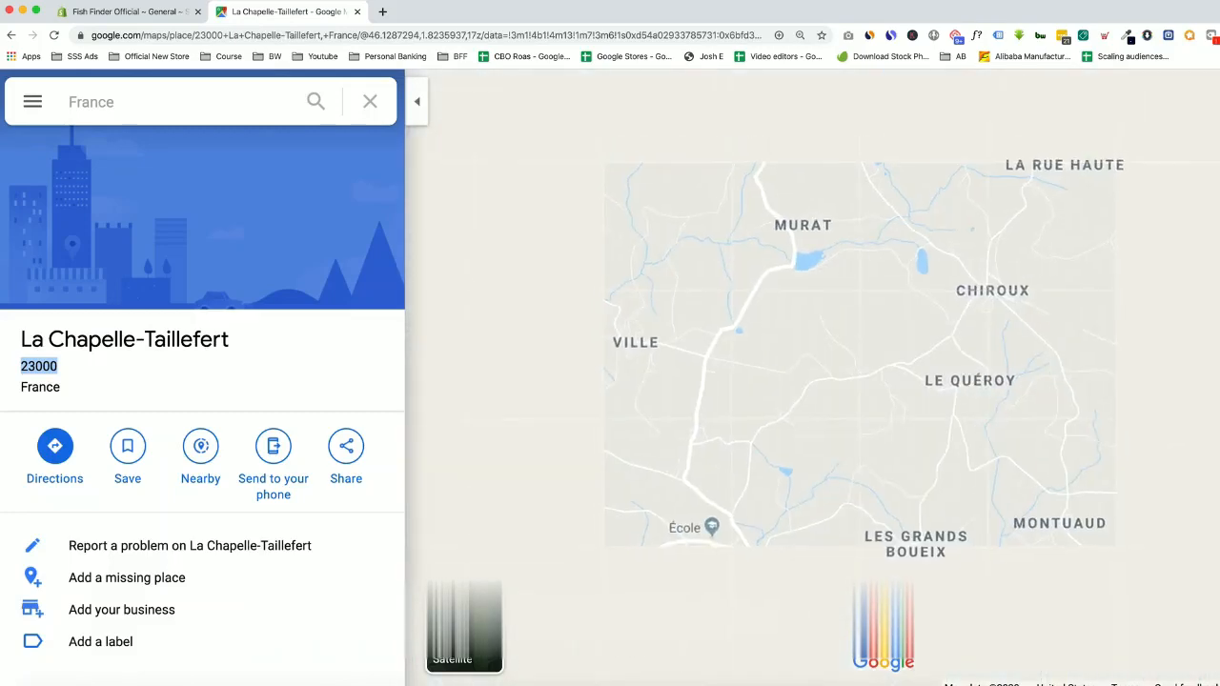
scroll(897, 386, "down", 5)
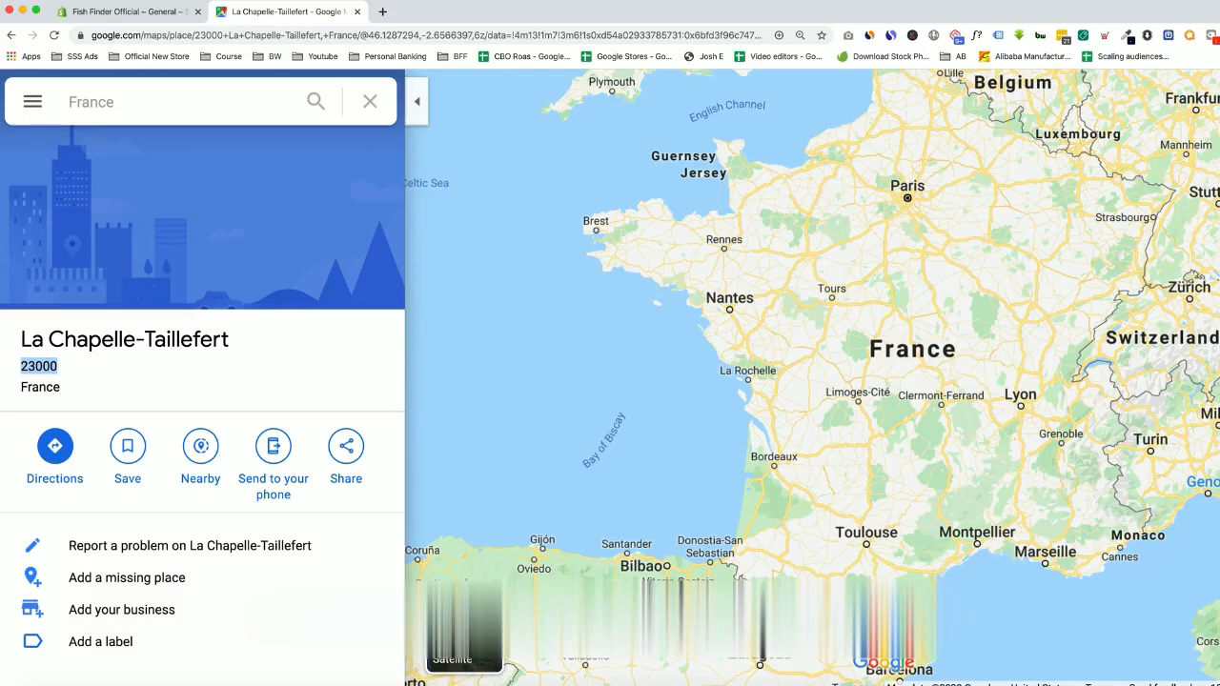
scroll(930, 433, "up", 10)
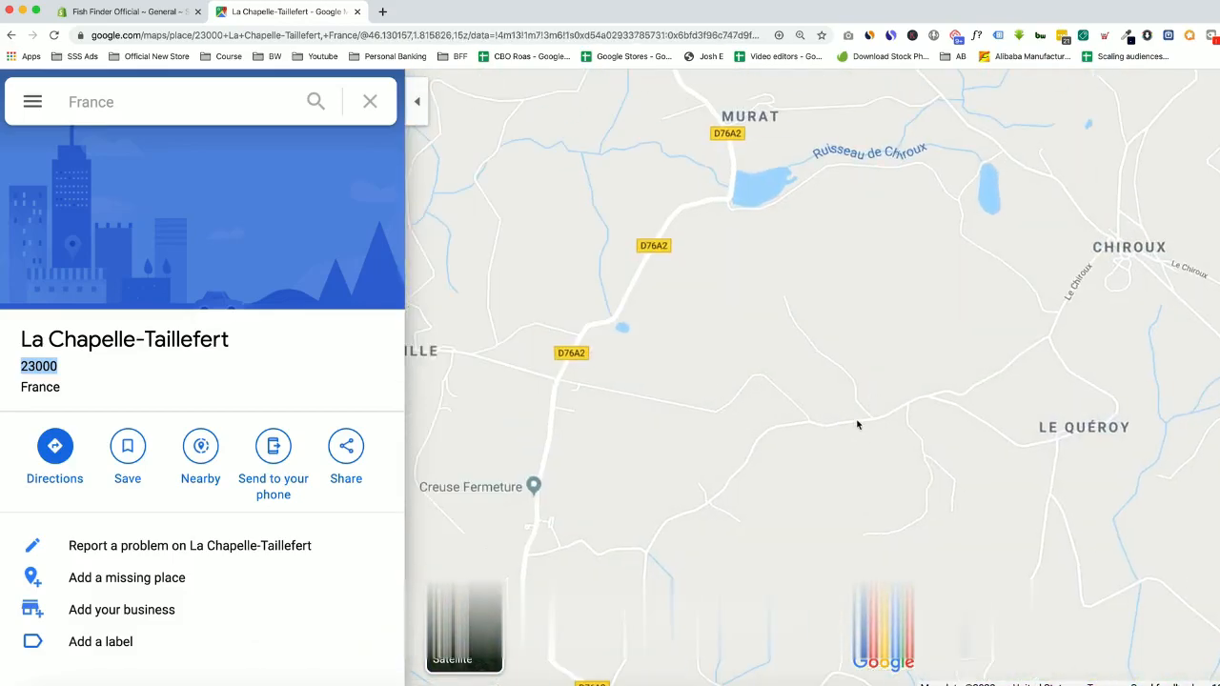
scroll(877, 428, "up", 5)
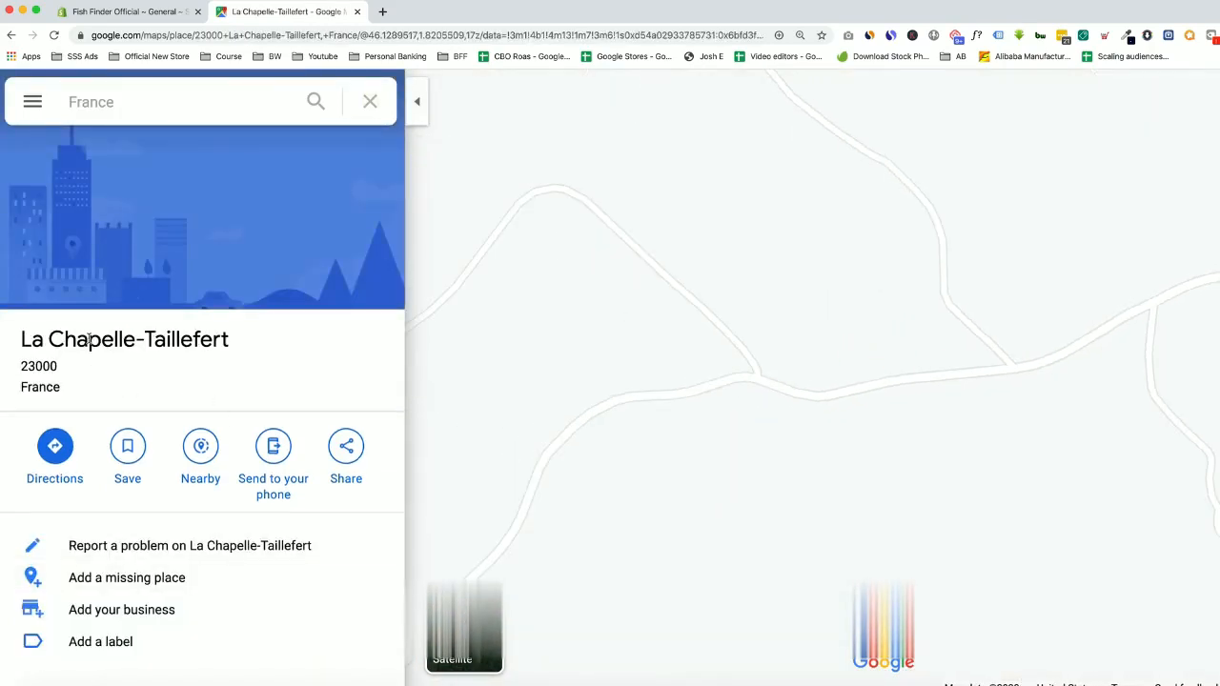
Step: Copy the place name La Chapelle-Taillefert from its Google Maps page
right_click(121, 340)
left_click(65, 347)
left_click_drag(21, 339, 228, 341)
right_click(181, 349)
left_click(250, 372)
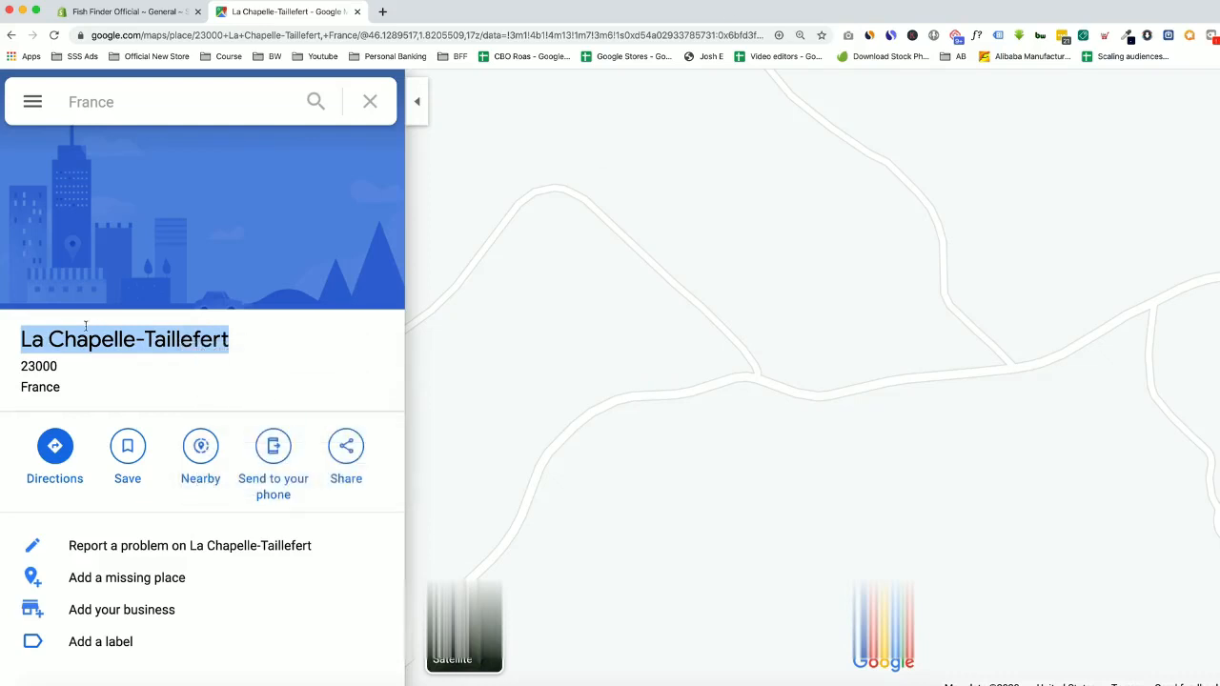
Step: Switch back to the Shopify general settings, fill in the store address's street, city and postal code with the French location, and save
left_click(171, 13)
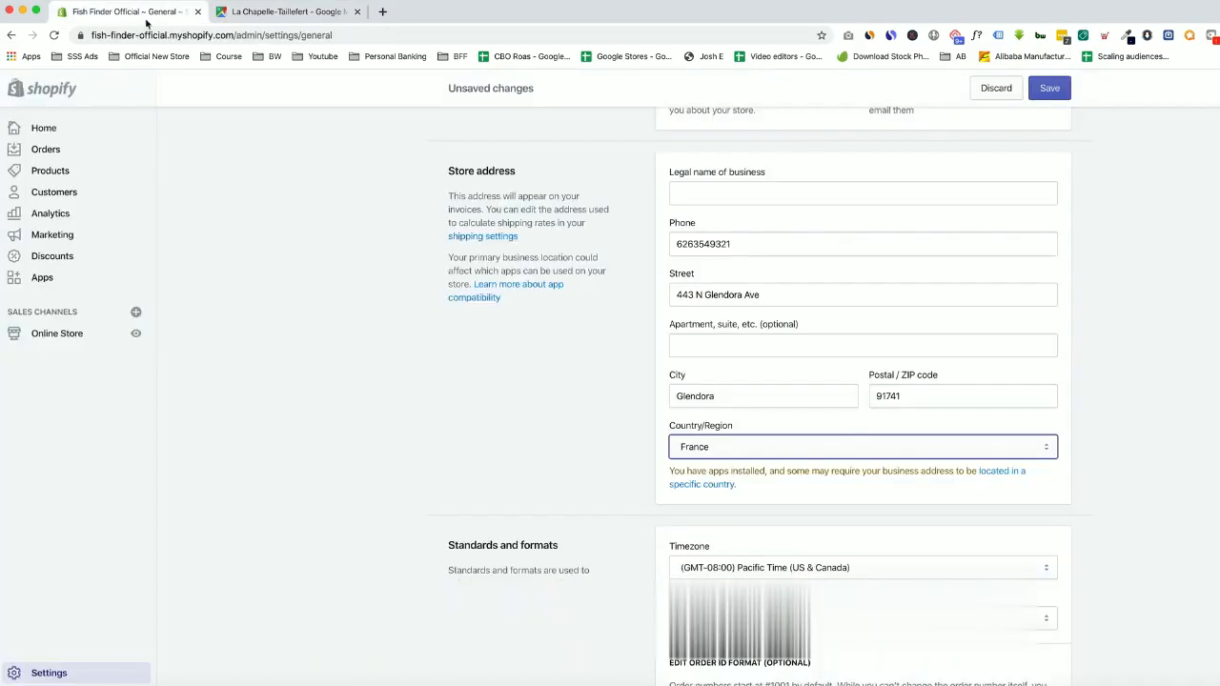
double_click(718, 296)
triple_click(717, 296)
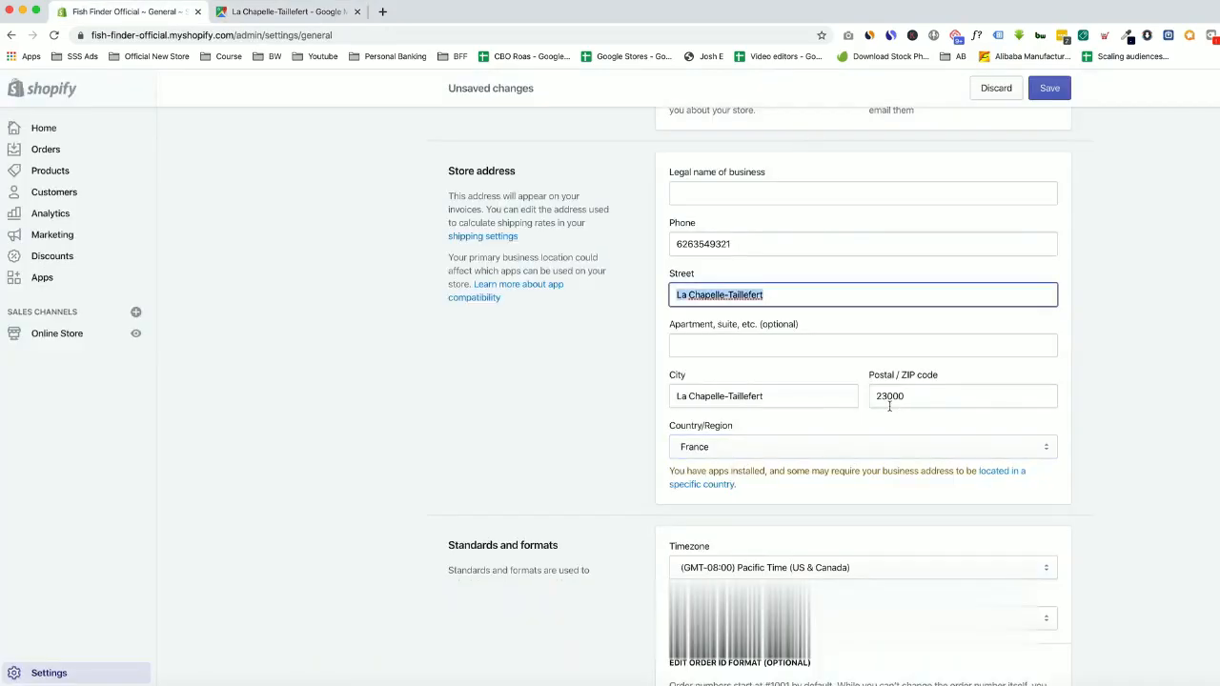
left_click(780, 361)
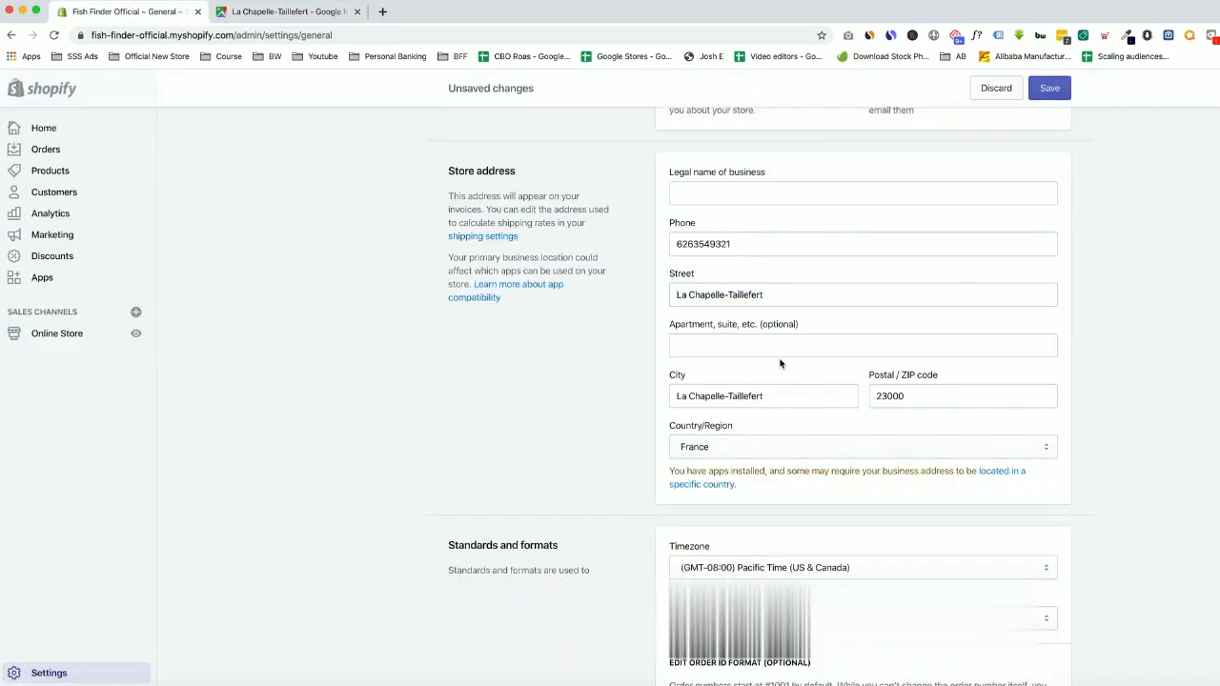
left_click(1048, 88)
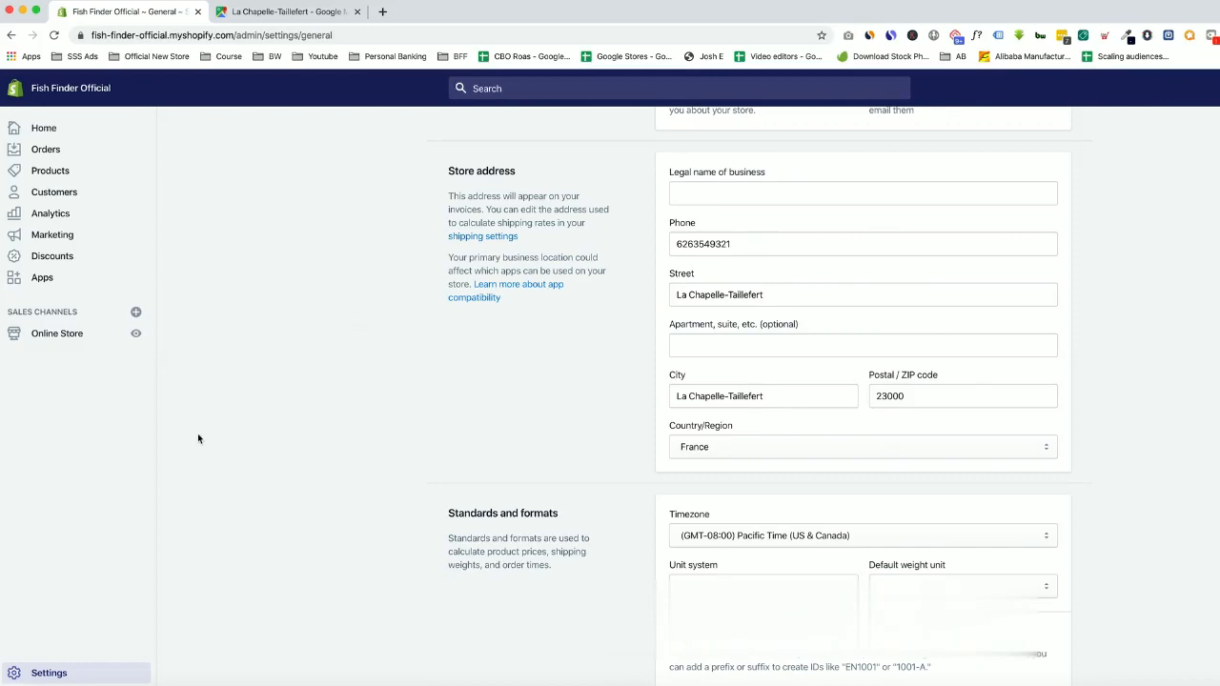
Step: Open the payment providers settings and bring up the choice of third-party providers
left_click(48, 675)
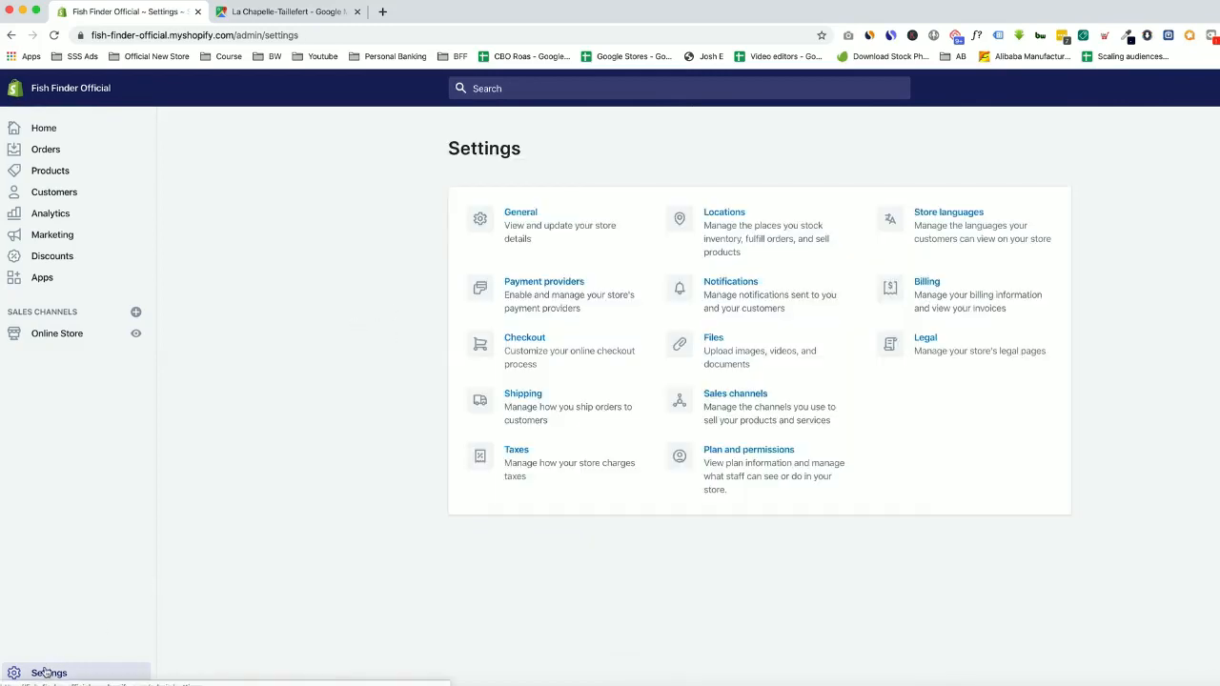
left_click(575, 294)
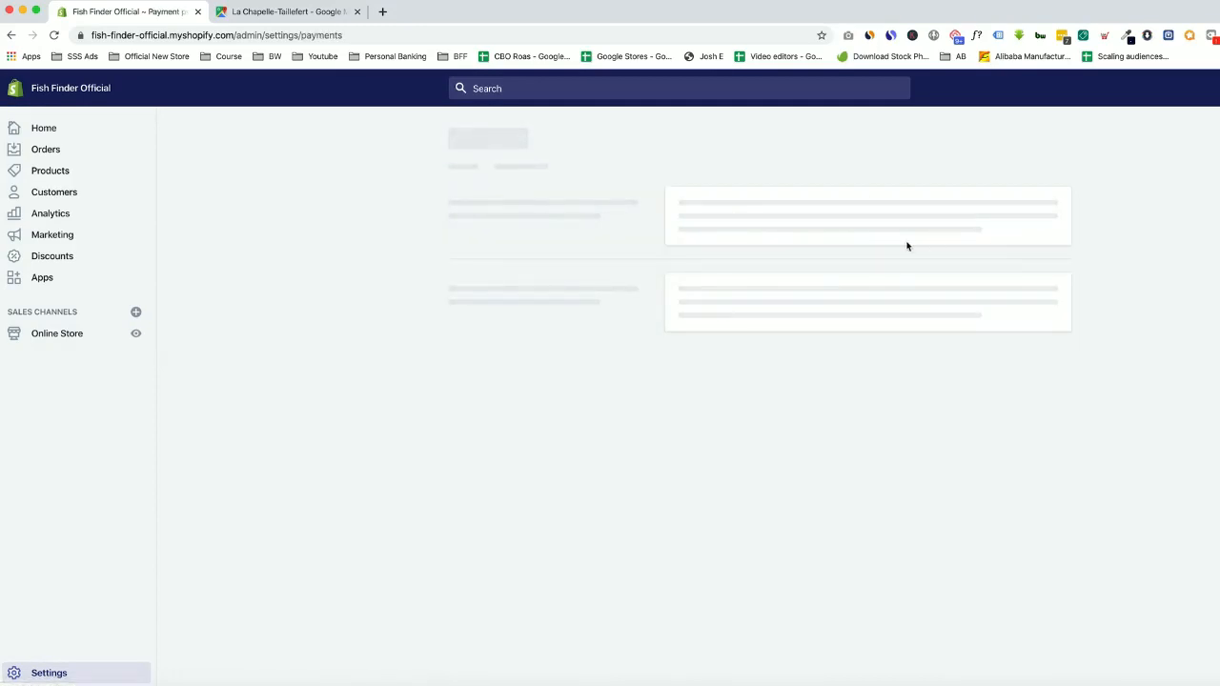
scroll(836, 289, "down", 3)
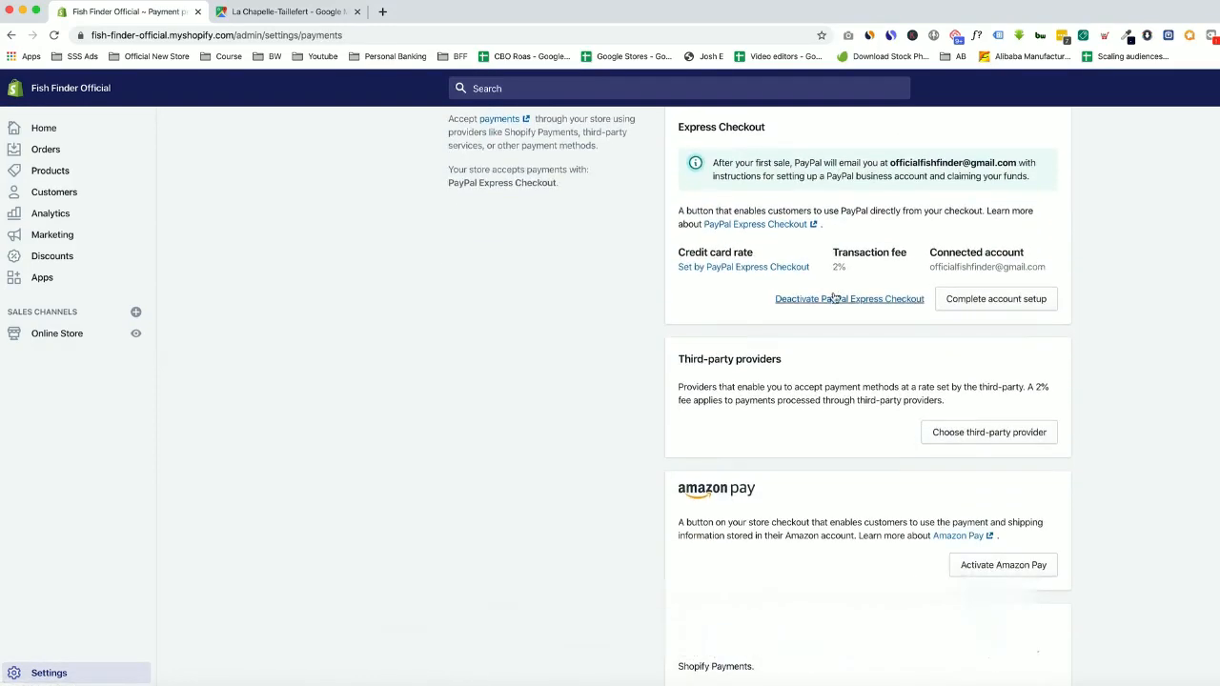
left_click_drag(686, 359, 782, 360)
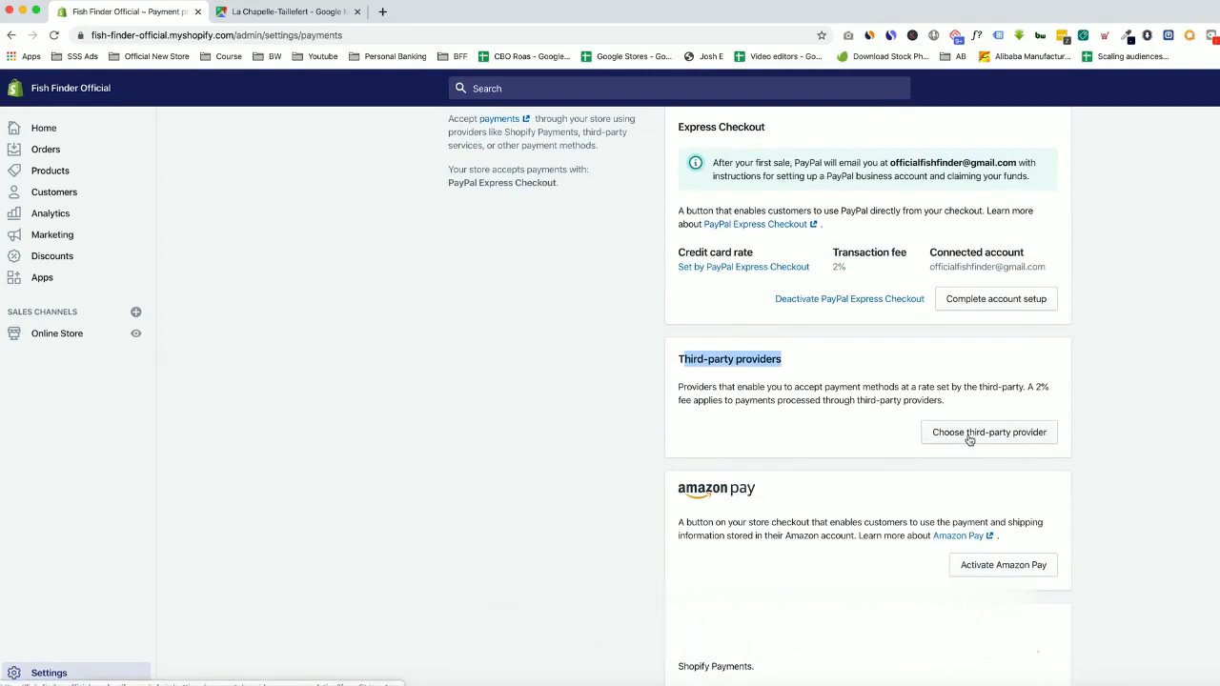
left_click(969, 435)
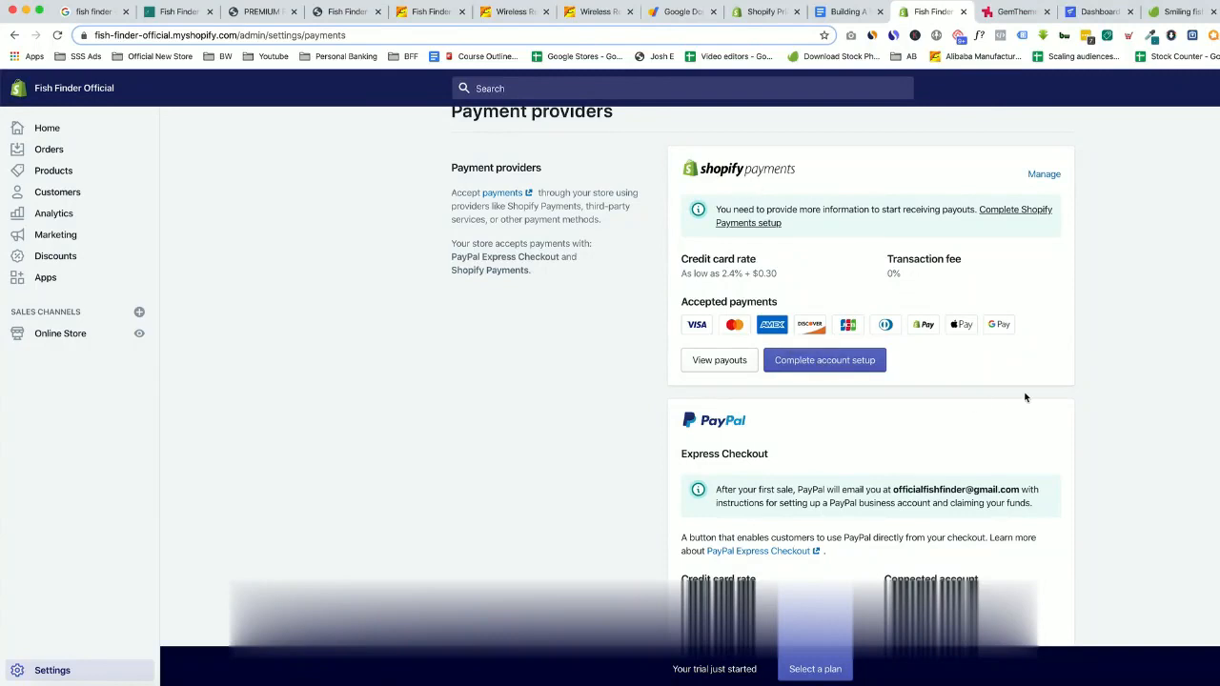
Step: Examine the Shopify Payments, PayPal Express Checkout and Amazon Pay sections of the payment providers page
scroll(1028, 399, "down", 1)
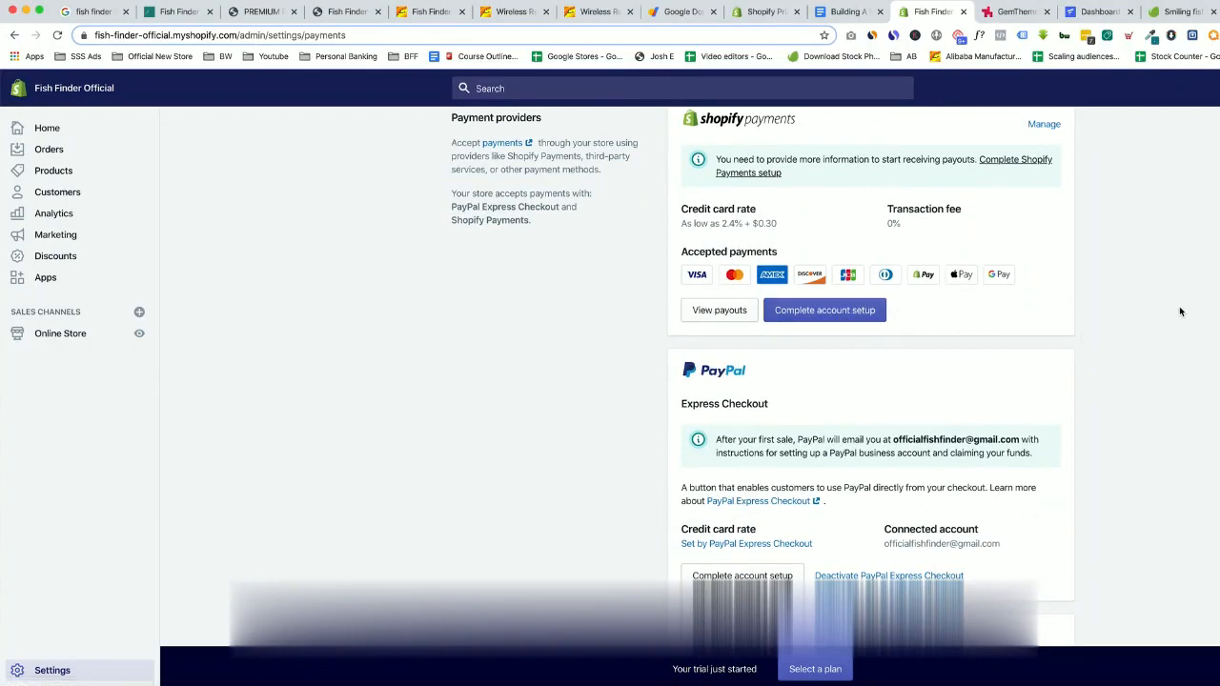
scroll(1054, 293, "up", 1)
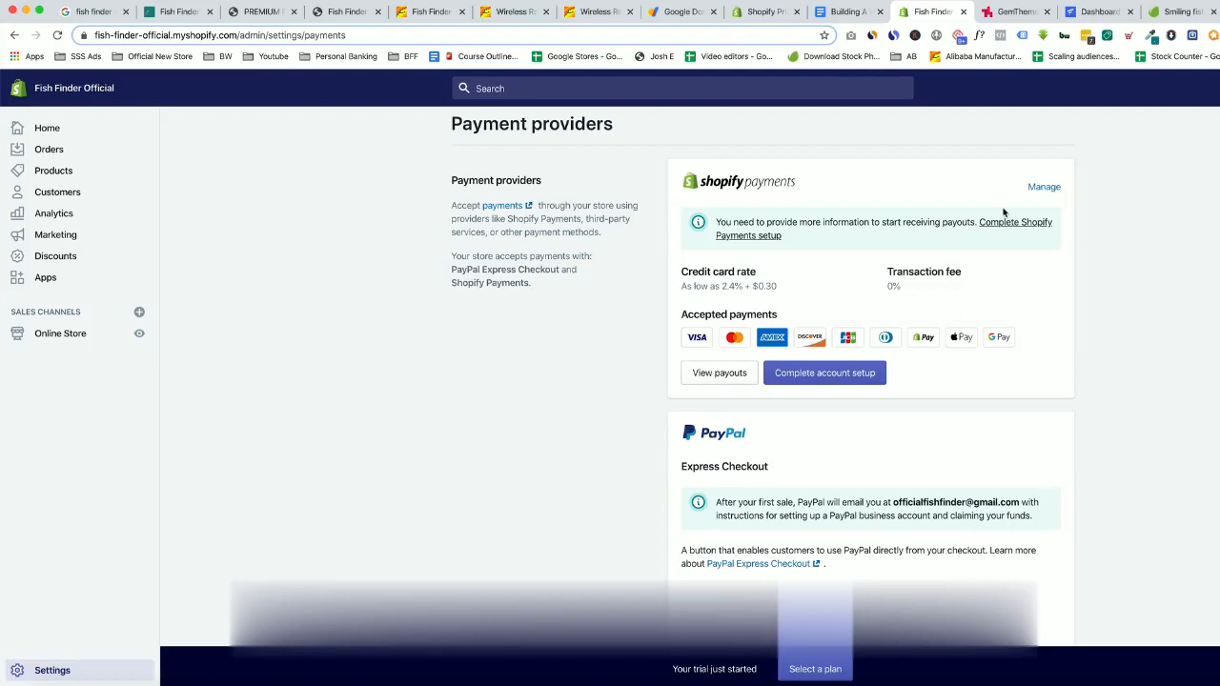
scroll(1007, 213, "down", 2)
scroll(801, 385, "down", 1)
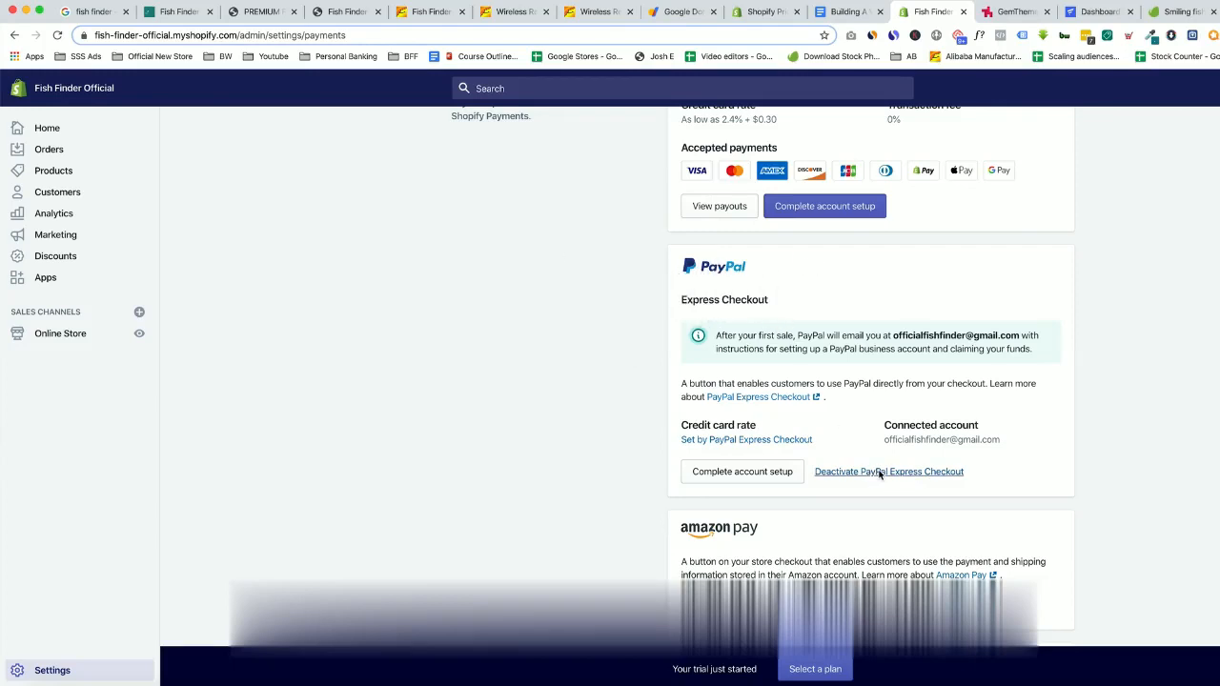
scroll(879, 474, "up", 2)
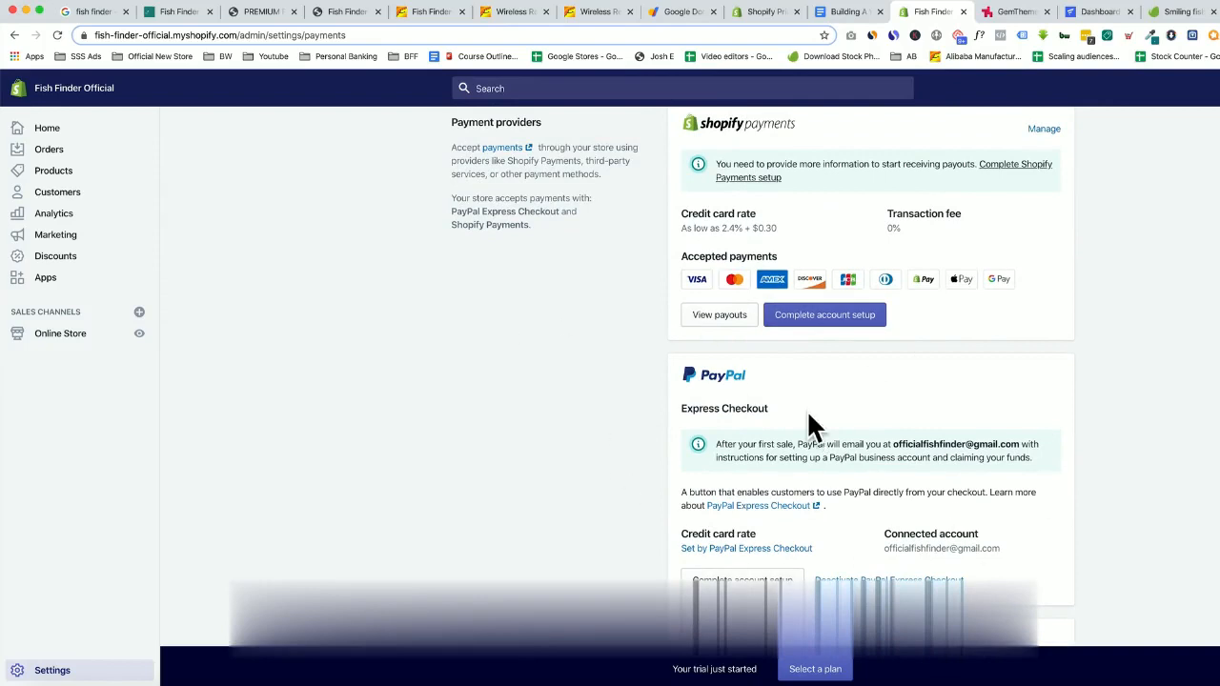
scroll(753, 458, "down", 1)
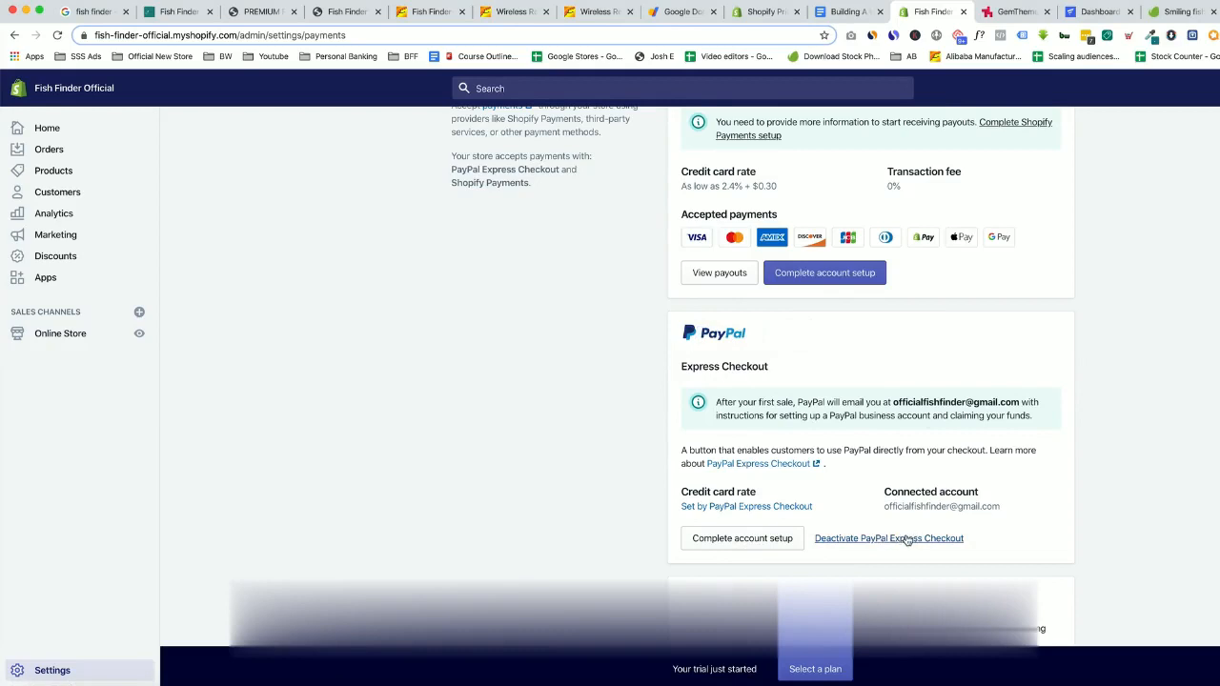
scroll(906, 541, "down", 3)
scroll(902, 543, "up", 5)
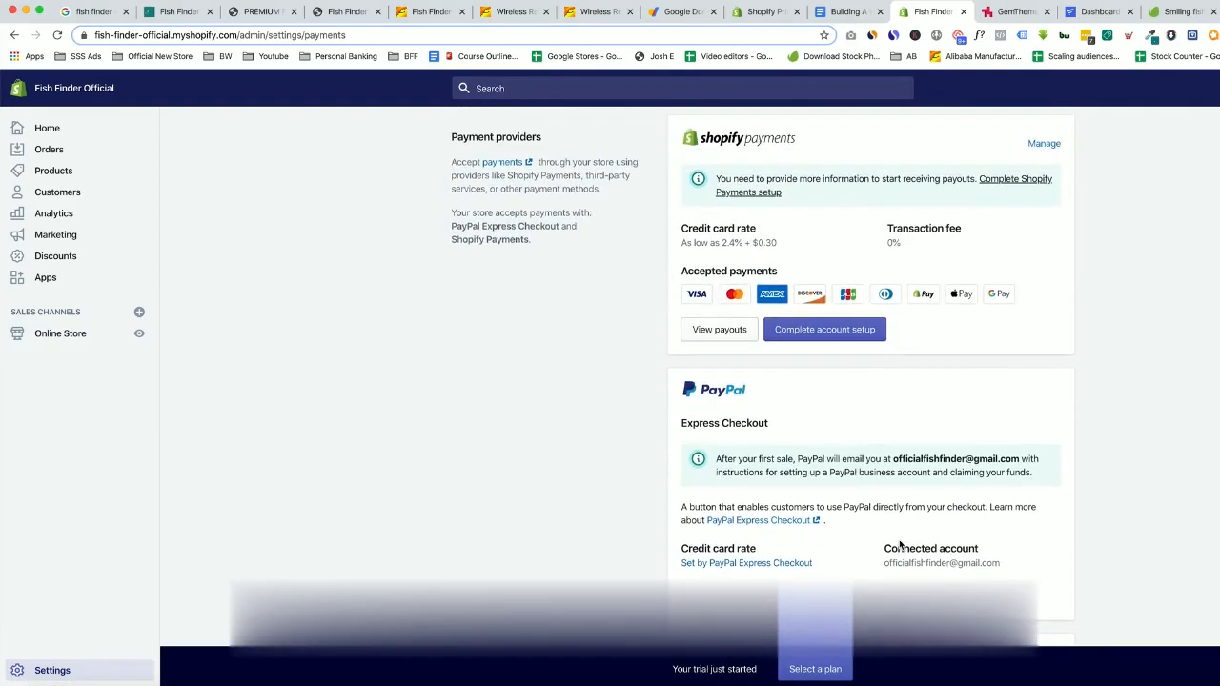
scroll(902, 566, "up", 1)
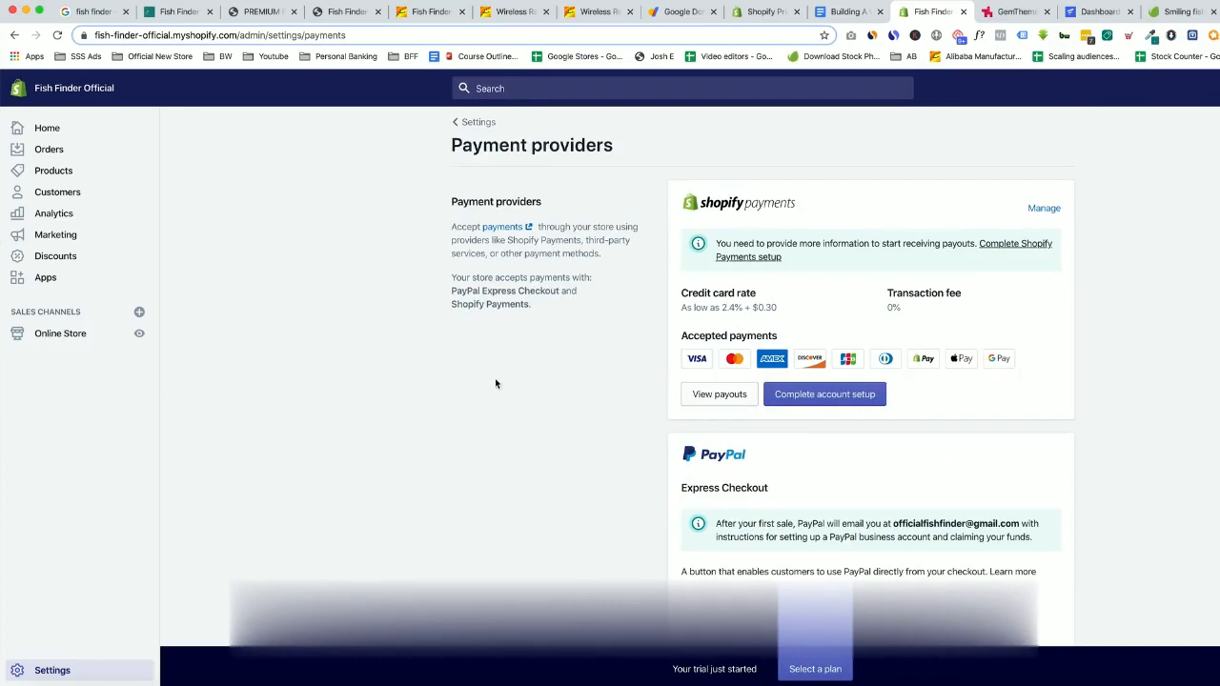
Step: Switch to the GemThemes site, request the theme download for fish-finder-official.myshopify.com, and install the unlisted GemThemes app on the store
left_click(1003, 13)
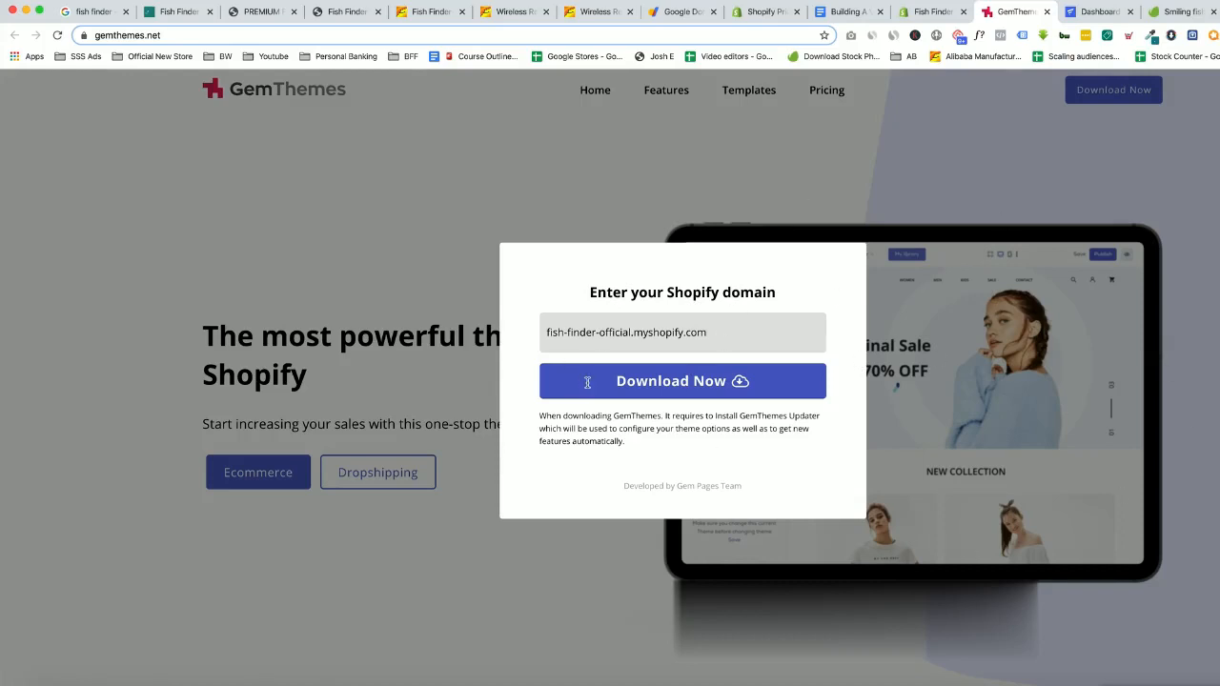
left_click(666, 383)
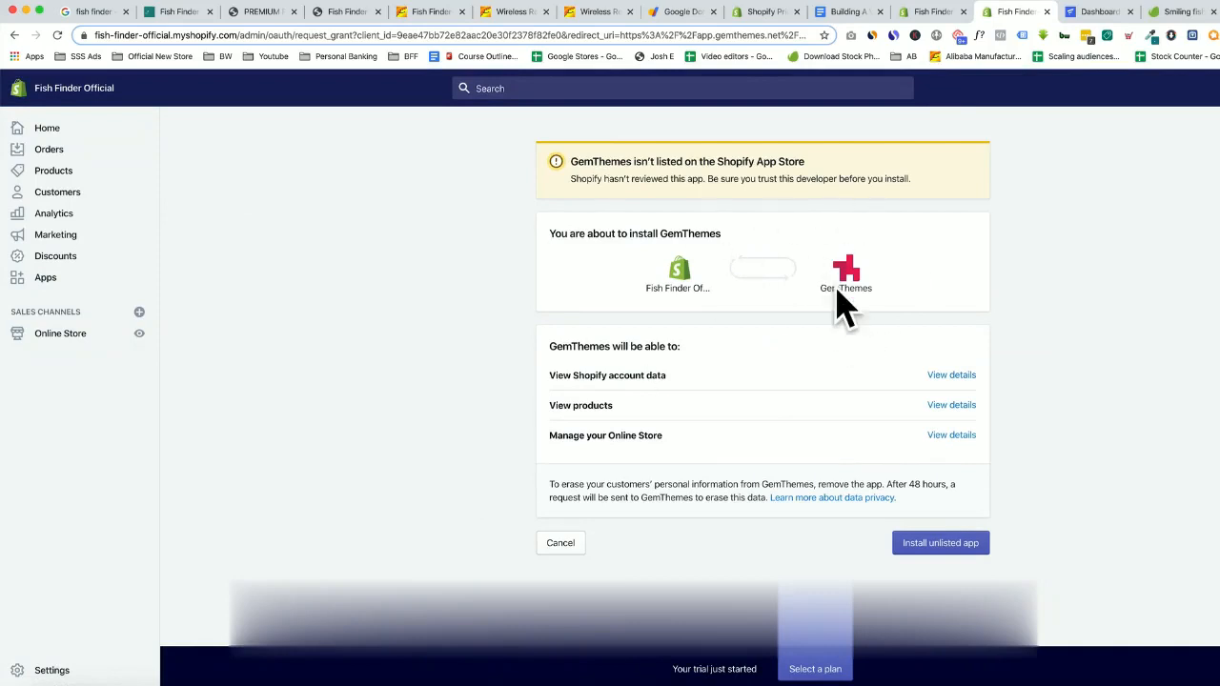
left_click(949, 550)
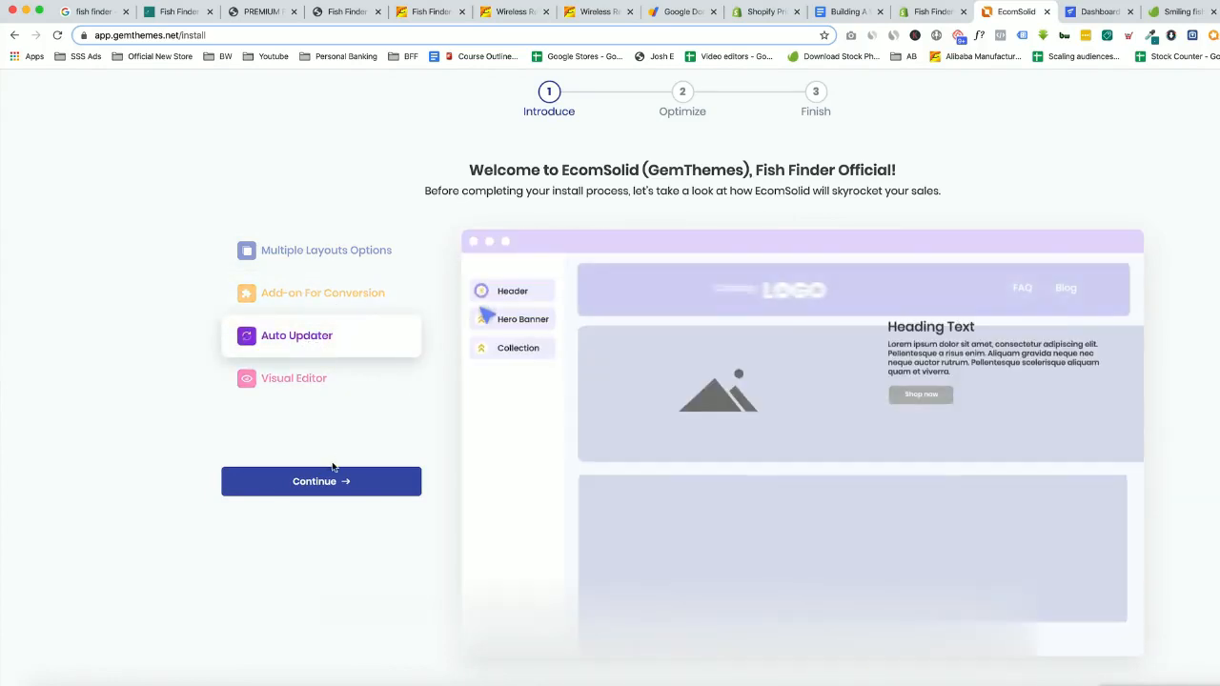
Step: Complete the EcomSolid setup wizard with Build Your Own Brand as the kind of business
left_click(335, 486)
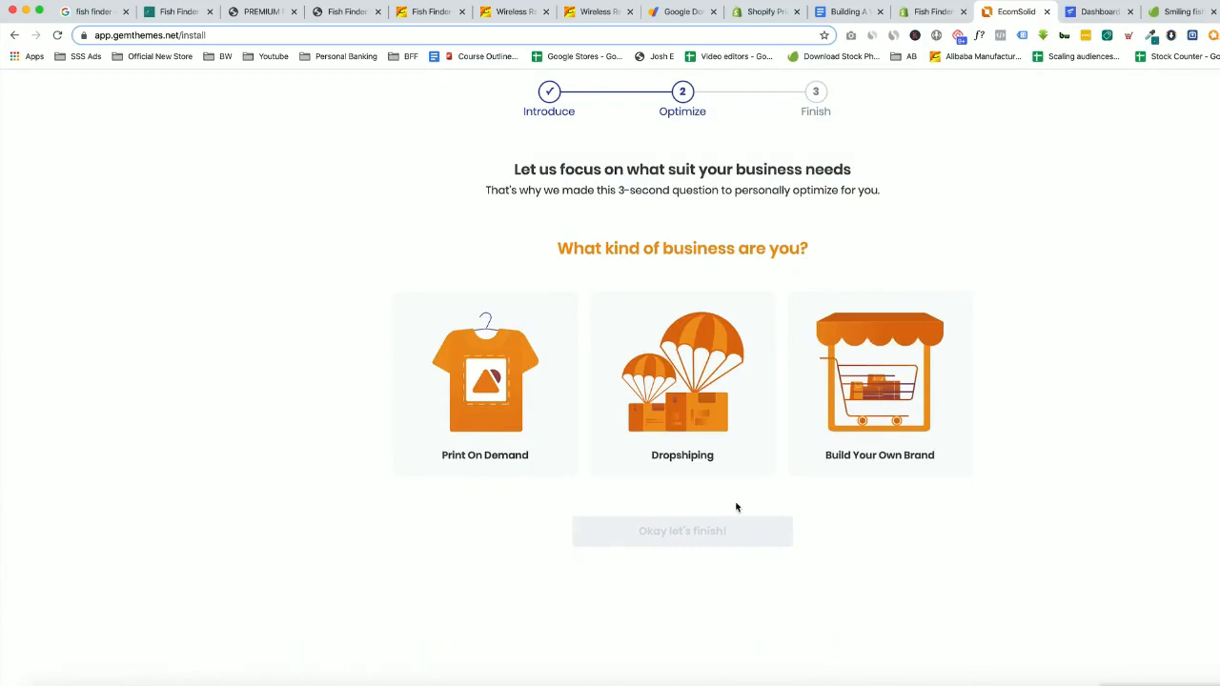
left_click_drag(574, 172, 931, 179)
left_click(933, 179)
left_click(908, 372)
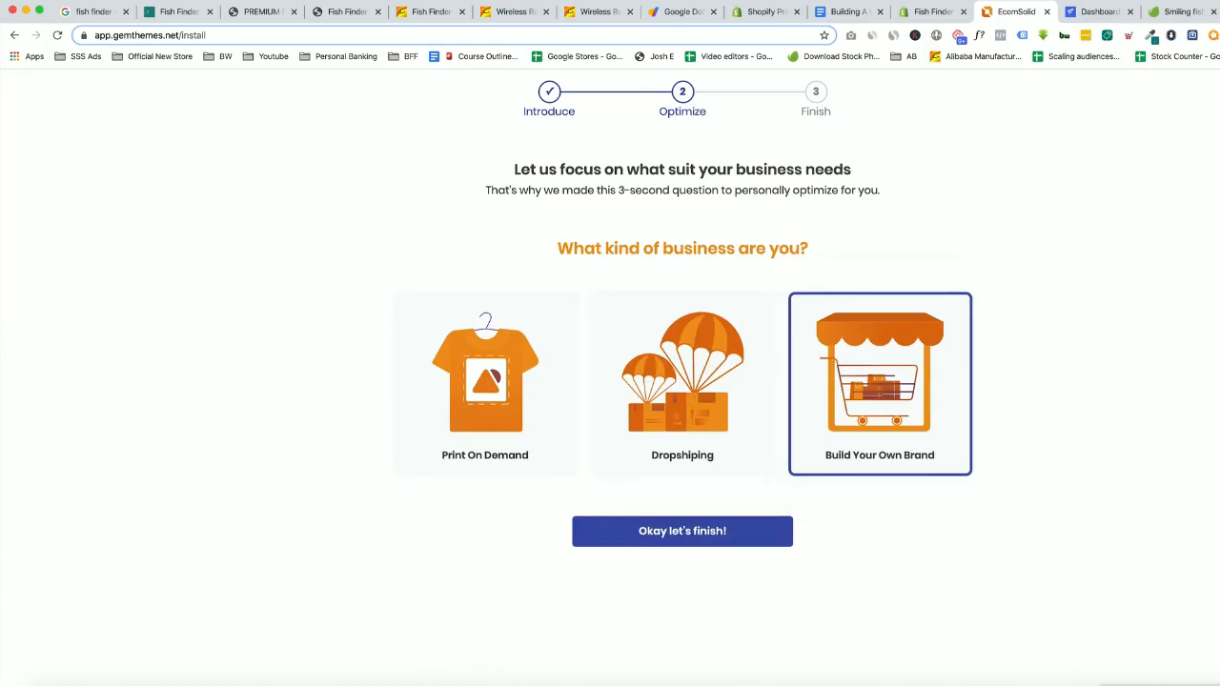
left_click(723, 534)
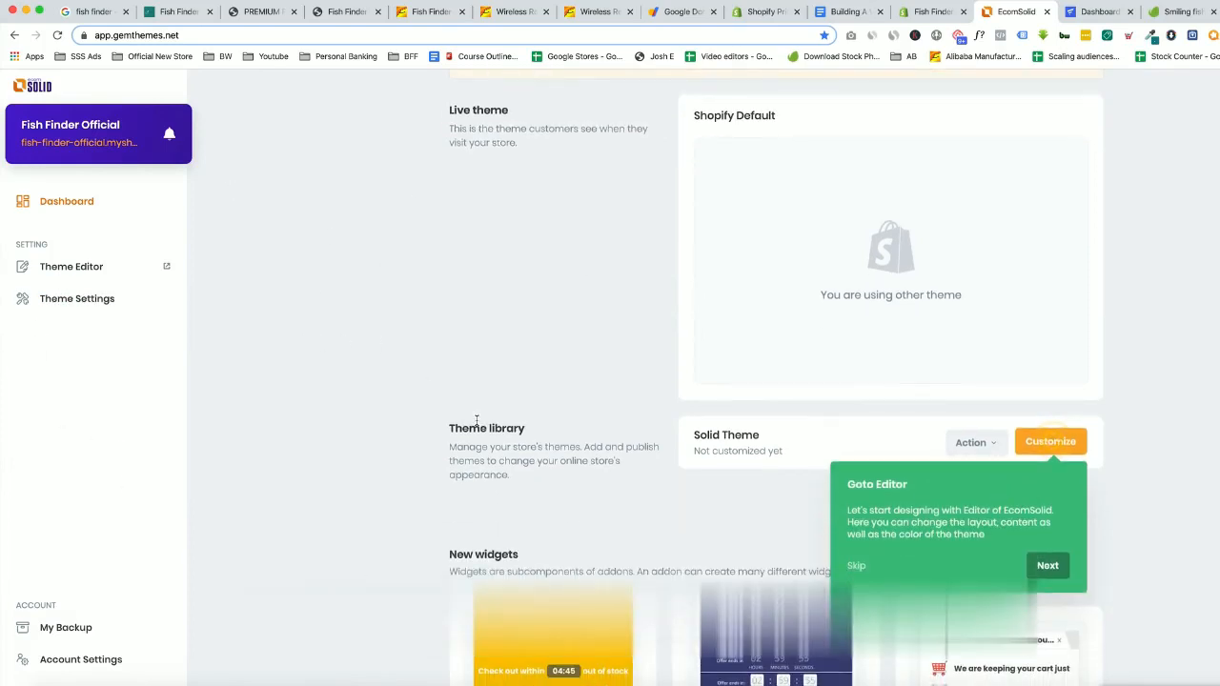
Step: Look through the theme library and the new widgets on the EcomSolid dashboard
scroll(476, 420, "down", 3)
scroll(505, 448, "down", 2)
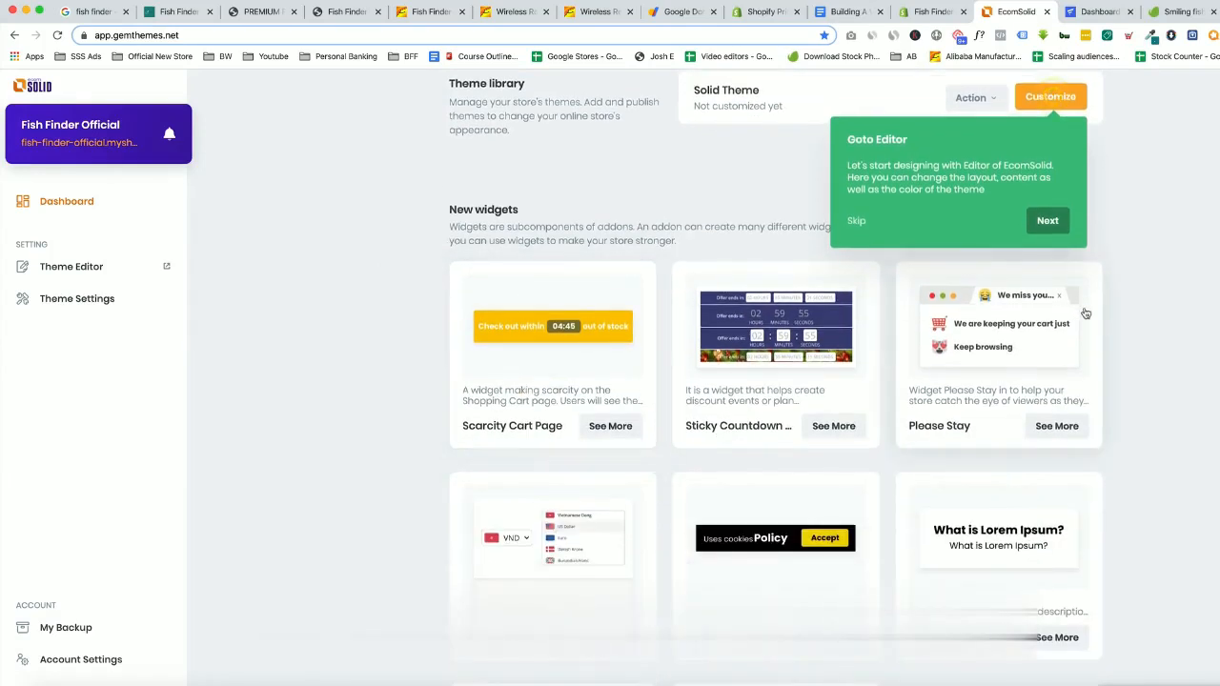
scroll(463, 353, "down", 2)
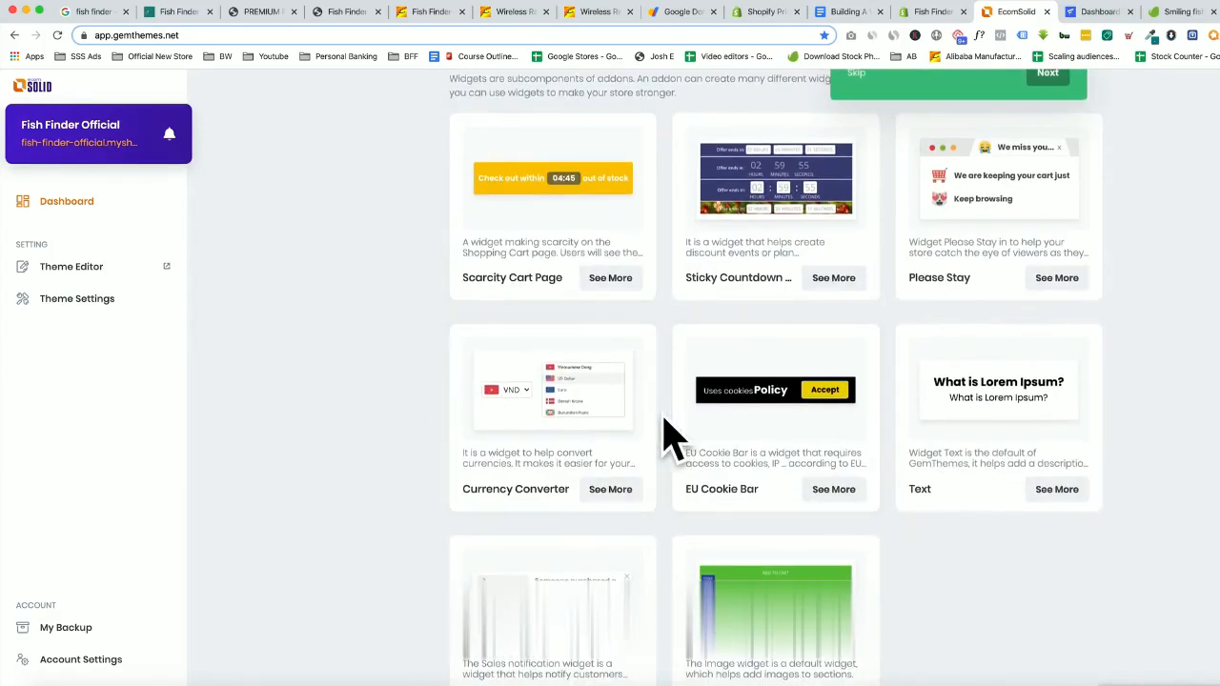
scroll(672, 439, "down", 1)
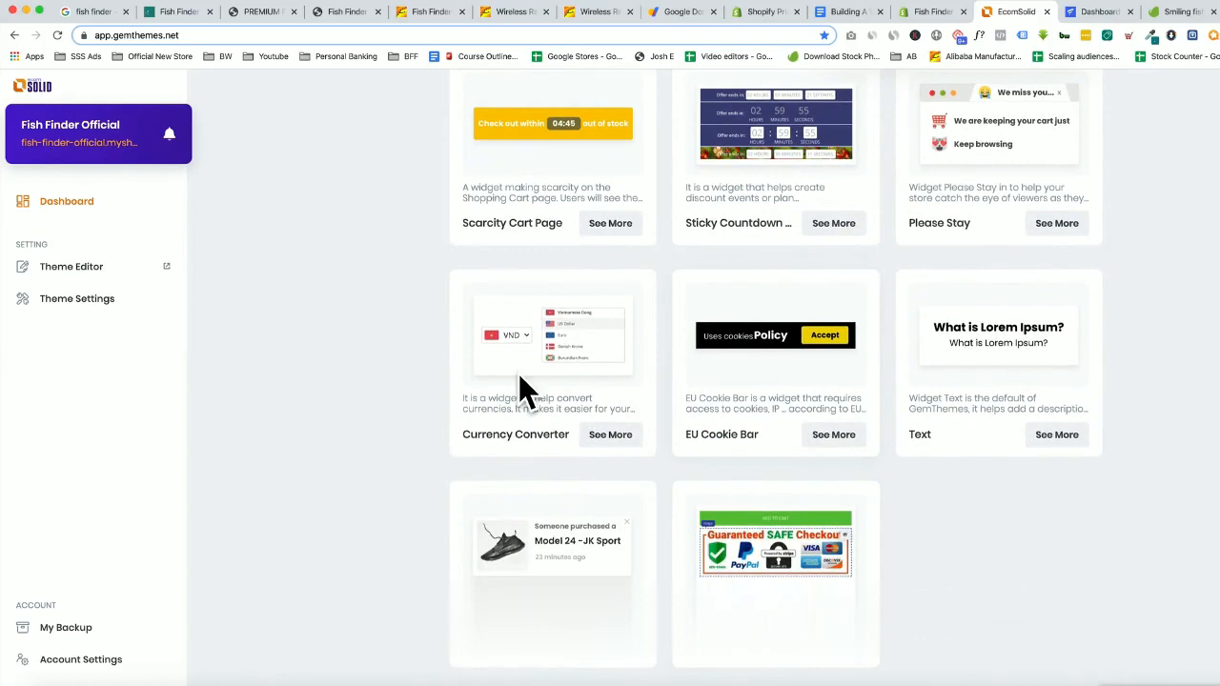
scroll(429, 190, "up", 3)
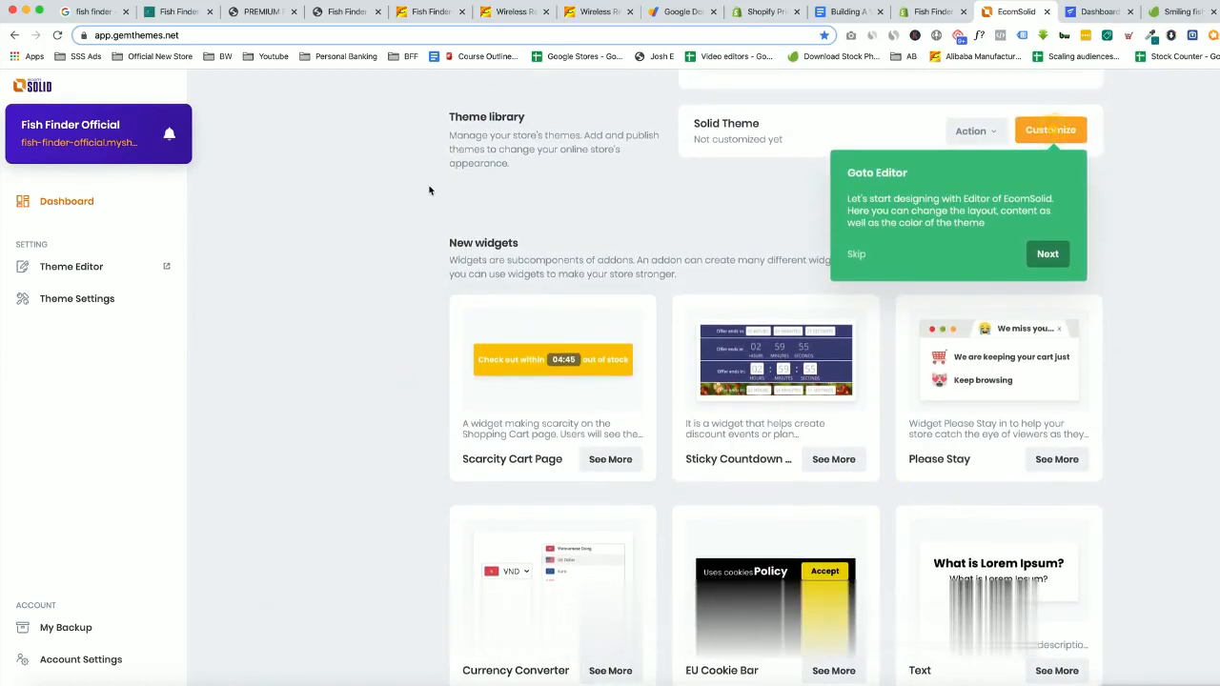
Step: Switch to the Building A Winning Shopify Store Together document and review its checklist from Gem Themes through payments and Merchant Center to essential apps
left_click(847, 11)
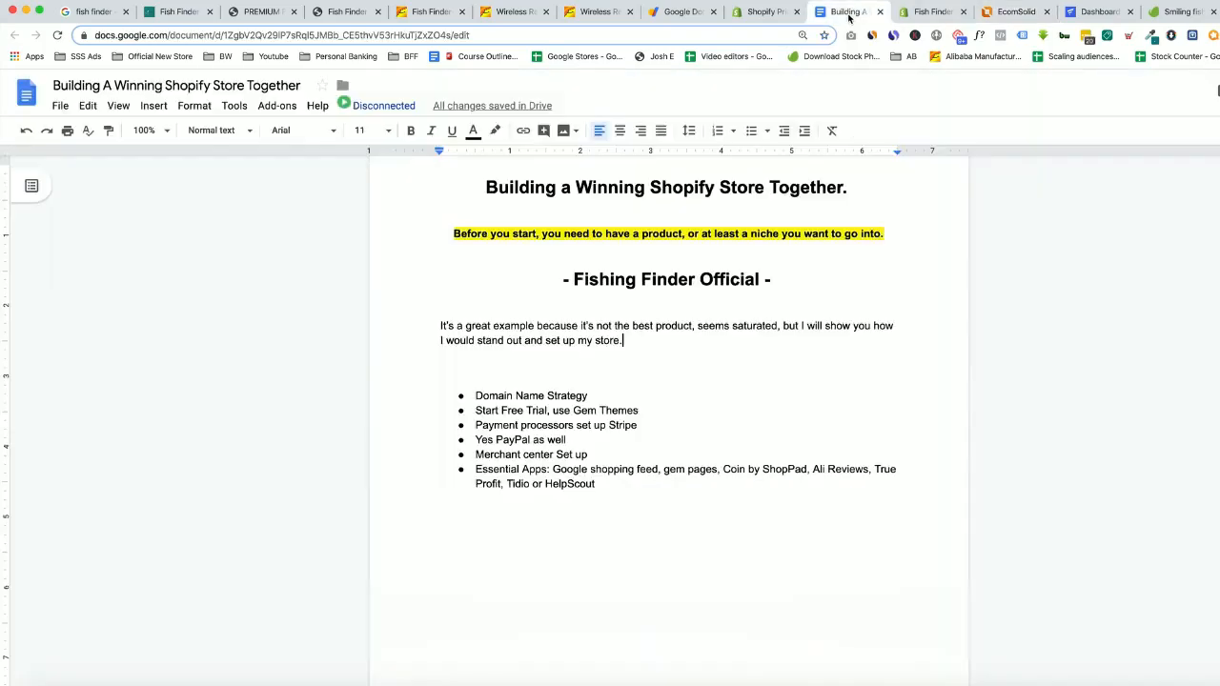
left_click_drag(494, 409, 624, 411)
left_click_drag(479, 425, 644, 426)
left_click_drag(488, 440, 569, 441)
left_click(569, 441)
left_click_drag(476, 455, 549, 471)
left_click(549, 471)
left_click_drag(476, 471, 892, 485)
left_click(505, 525)
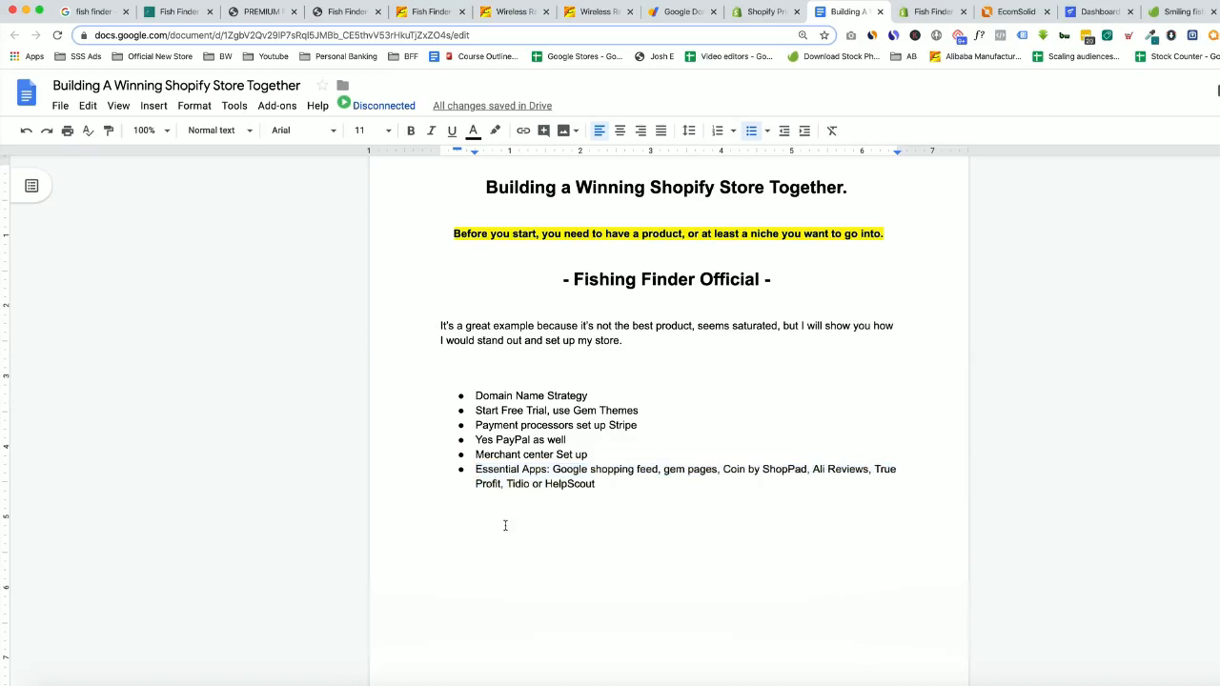